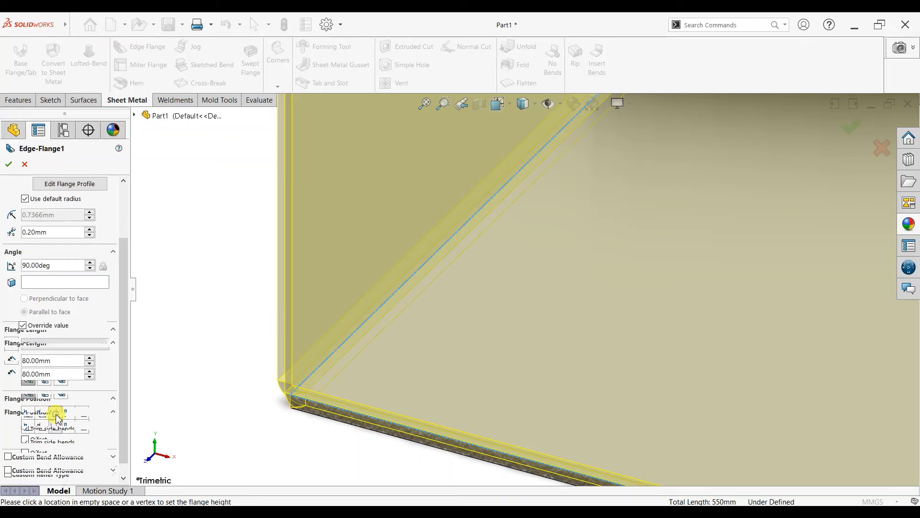
Compare the flange position options, choose Material Inside, and accept the four upright edge flanges around the base
left_click(55, 414)
left_click(71, 415)
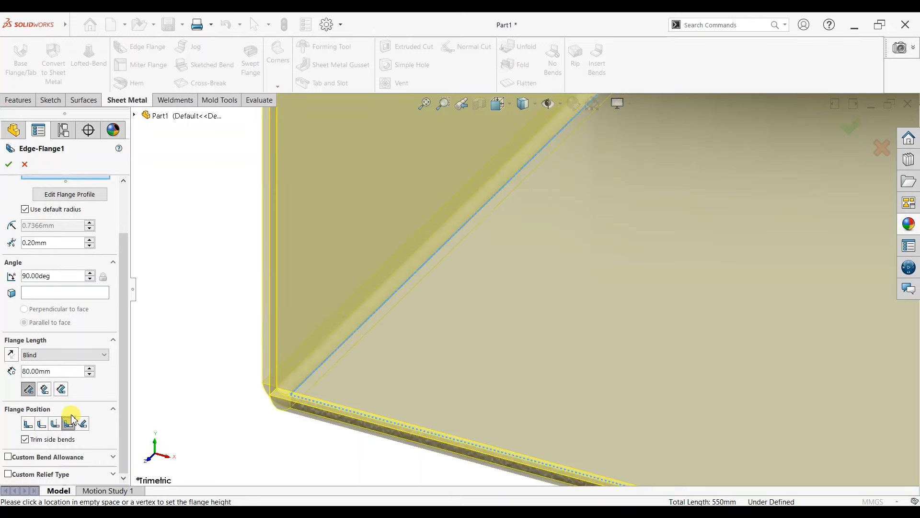
left_click(82, 424)
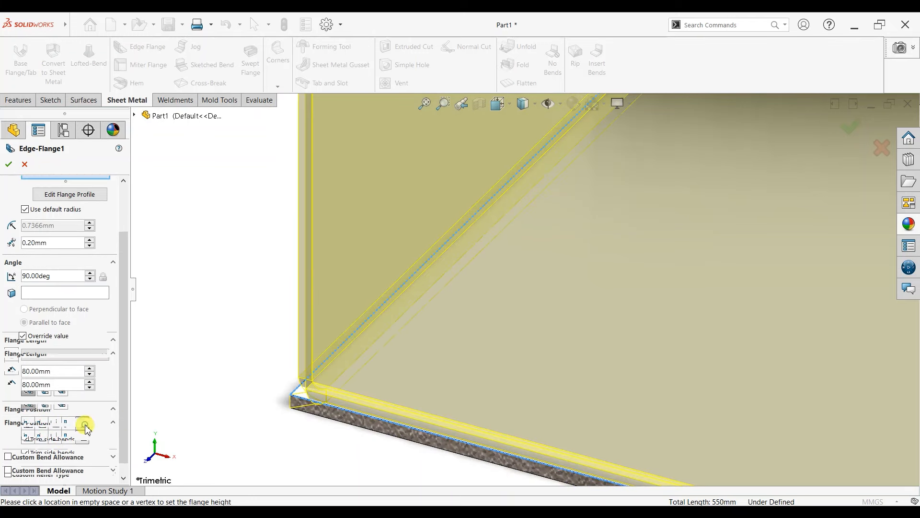
left_click(28, 424)
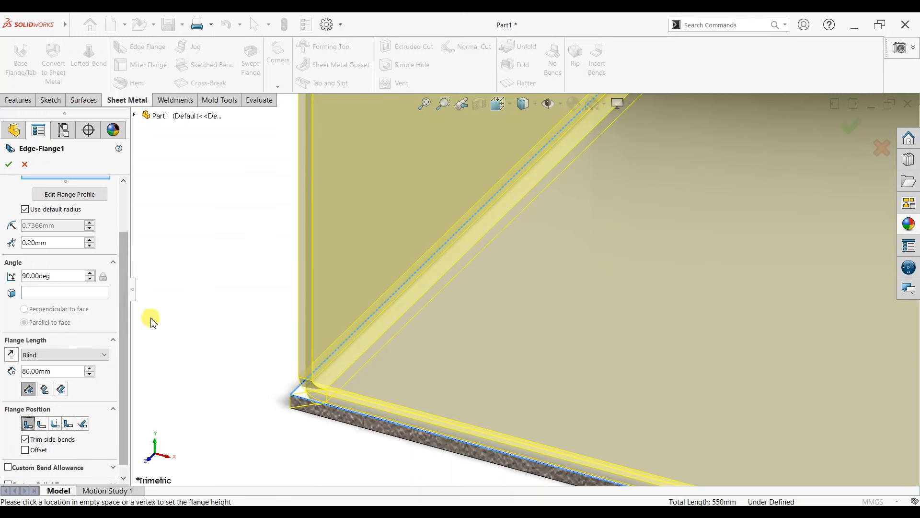
scroll(123, 335, "down", 1)
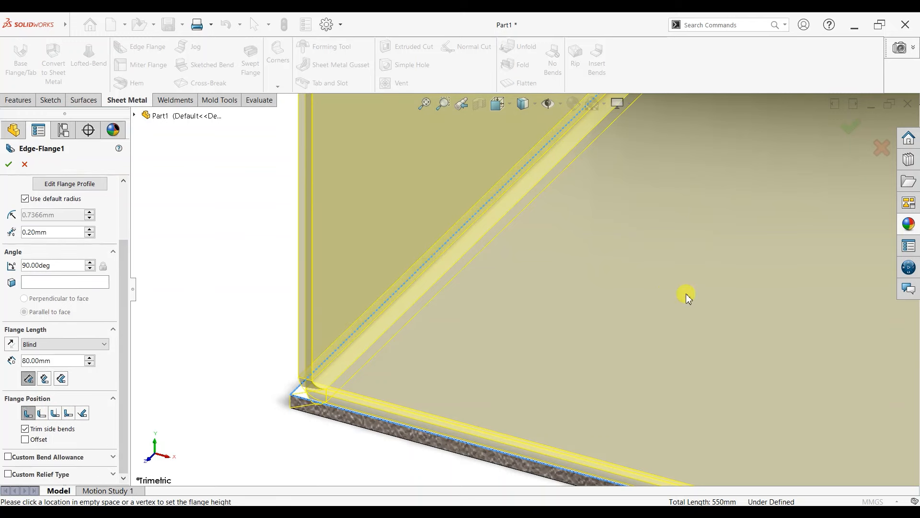
scroll(758, 303, "up", 6)
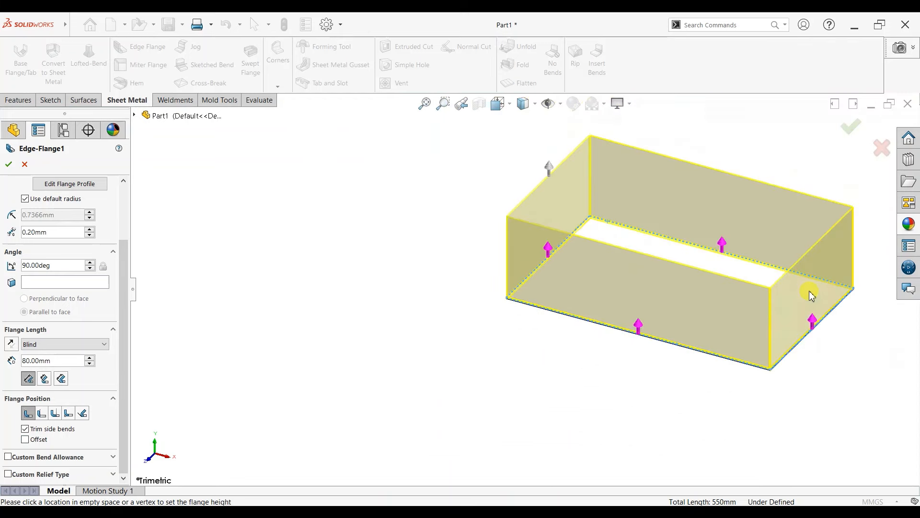
scroll(444, 429, "up", 2)
scroll(443, 429, "down", 1)
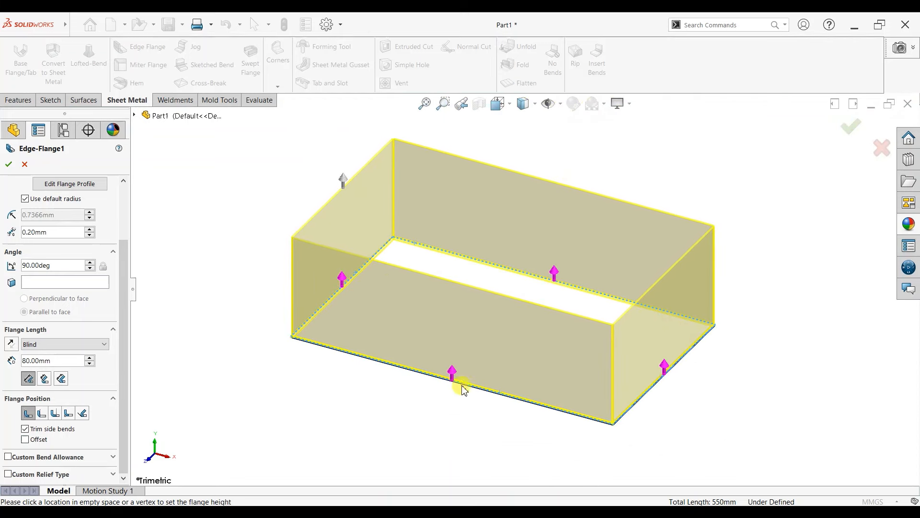
left_click(11, 165)
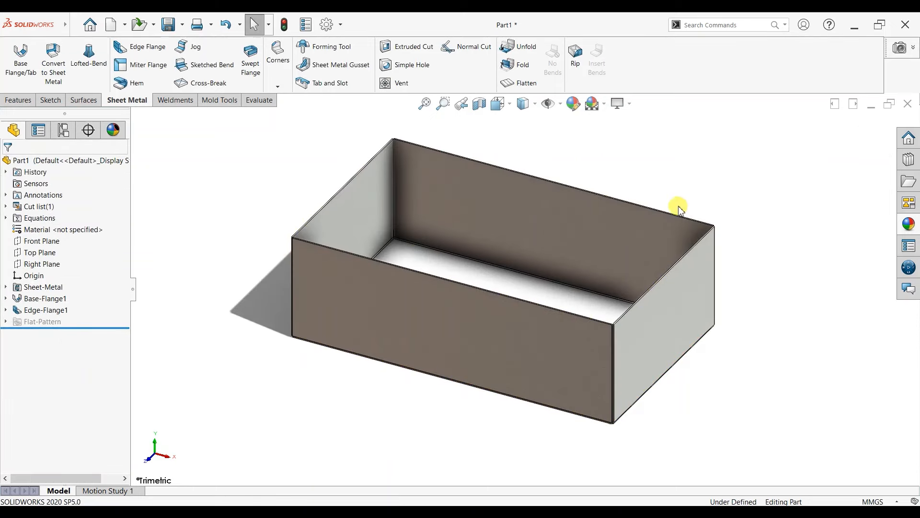
Turn off Ambient Occlusion and Shadows In Shaded Mode for the model display
middle_click_drag(680, 209, 622, 131)
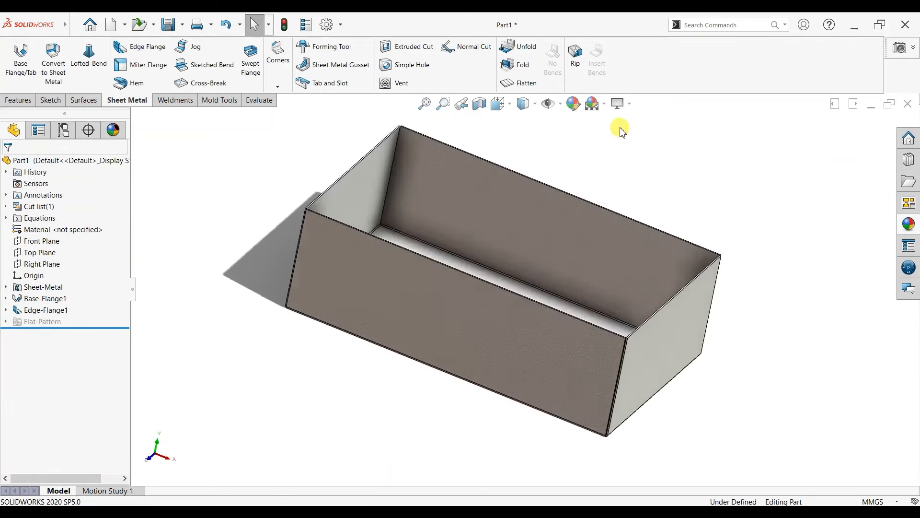
left_click(620, 104)
left_click(628, 144)
middle_click_drag(686, 187, 698, 206)
key("Escape")
scroll(524, 181, "up", 2)
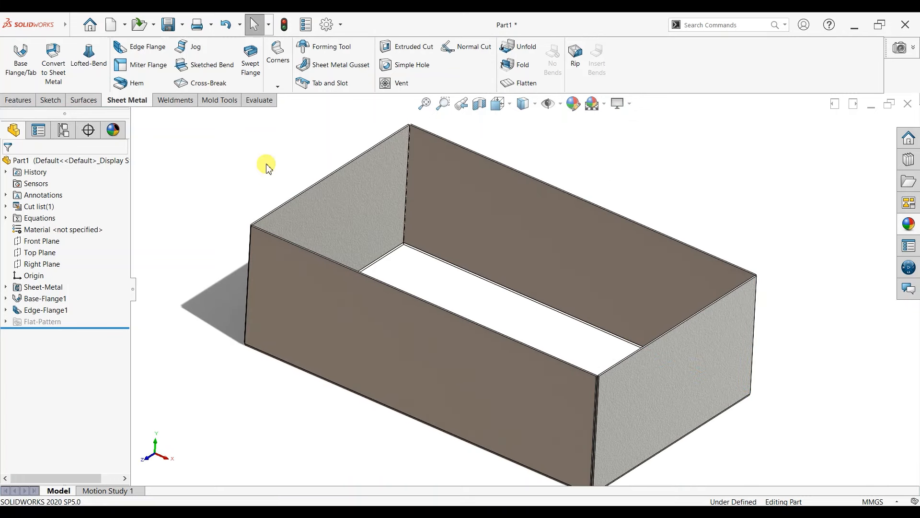
left_click(621, 104)
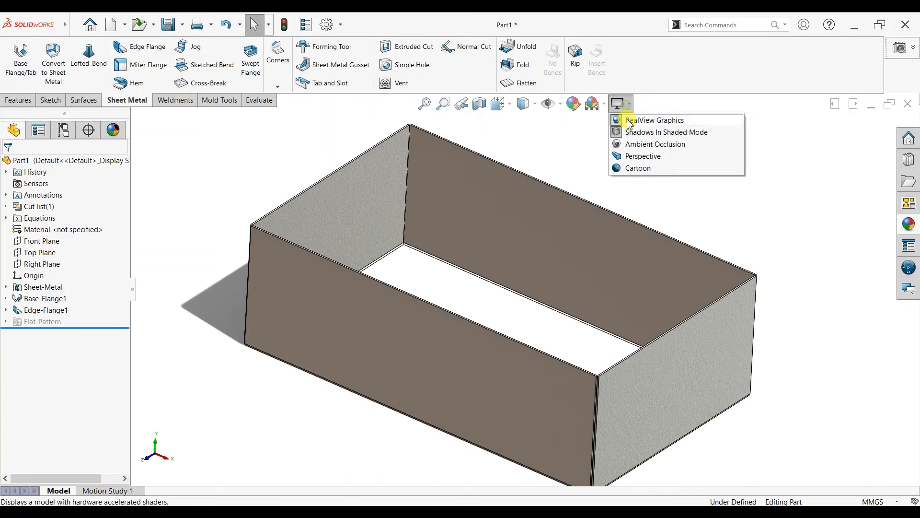
left_click(630, 133)
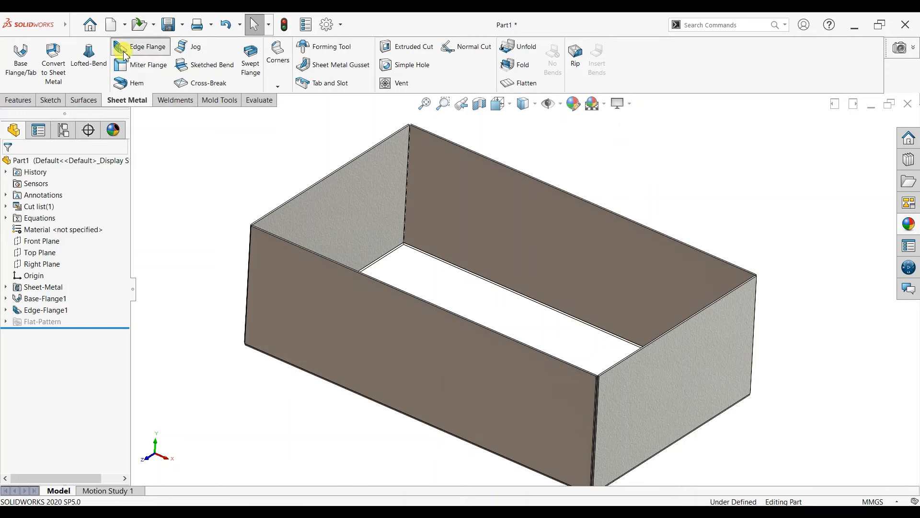
Define inward edge flanges along the four top edges of the box walls, with a flange length of 25 mm
left_click(300, 192)
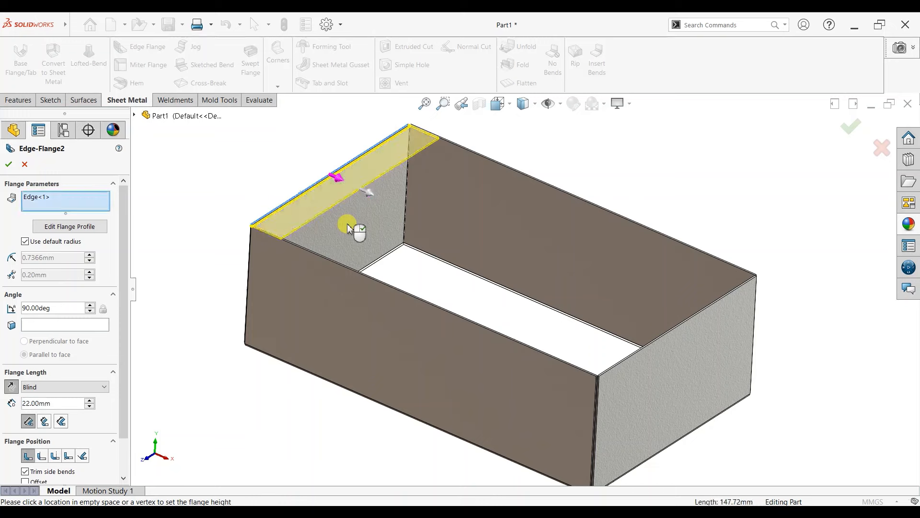
left_click(517, 176)
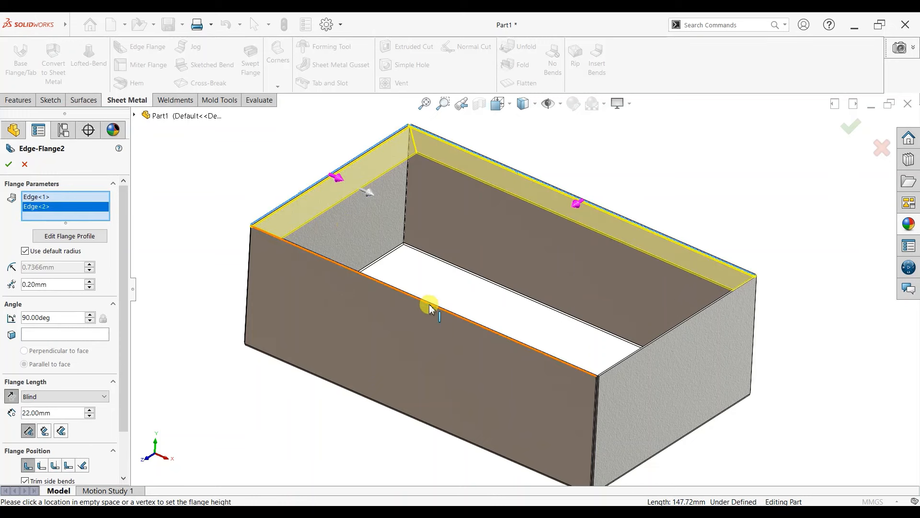
left_click(429, 307)
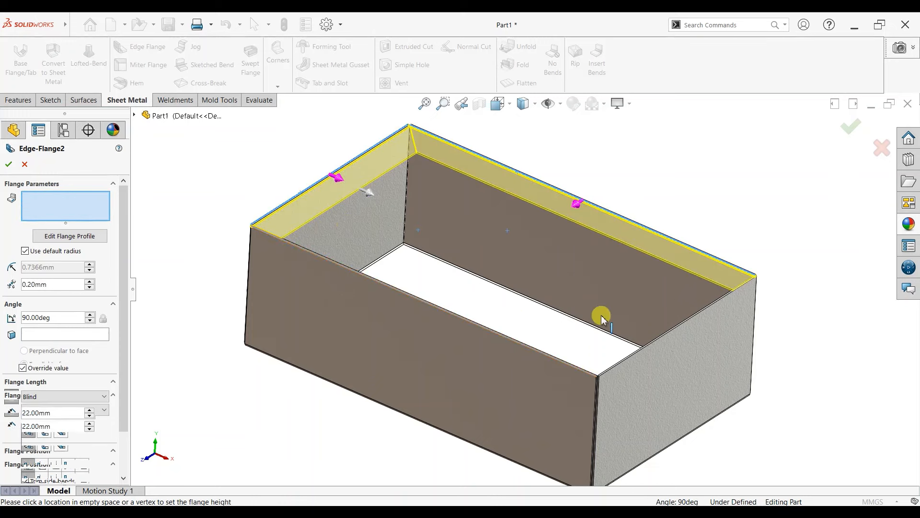
left_click(642, 352)
scroll(287, 230, "down", 3)
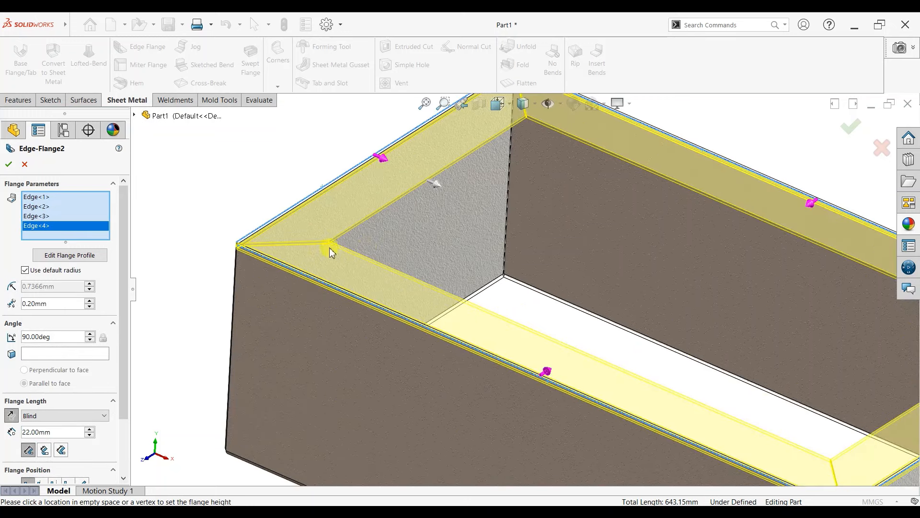
left_click(58, 433)
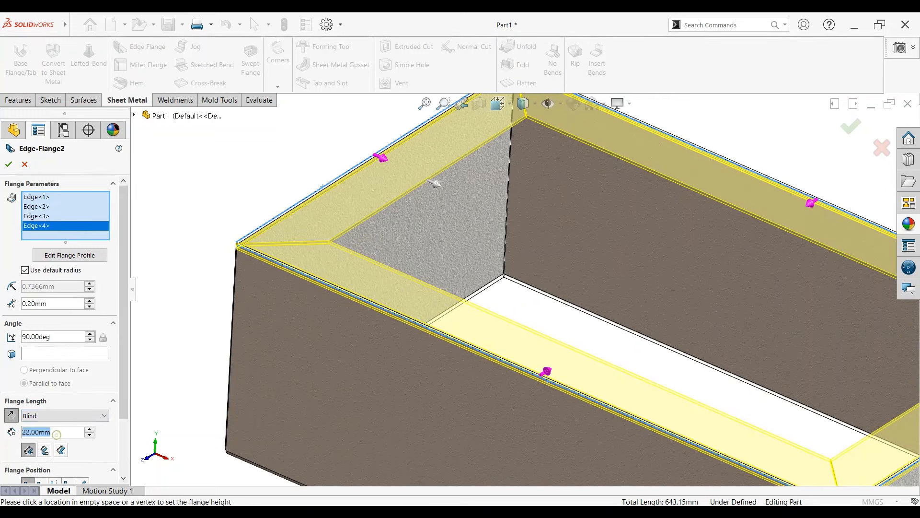
type("25")
key("Return")
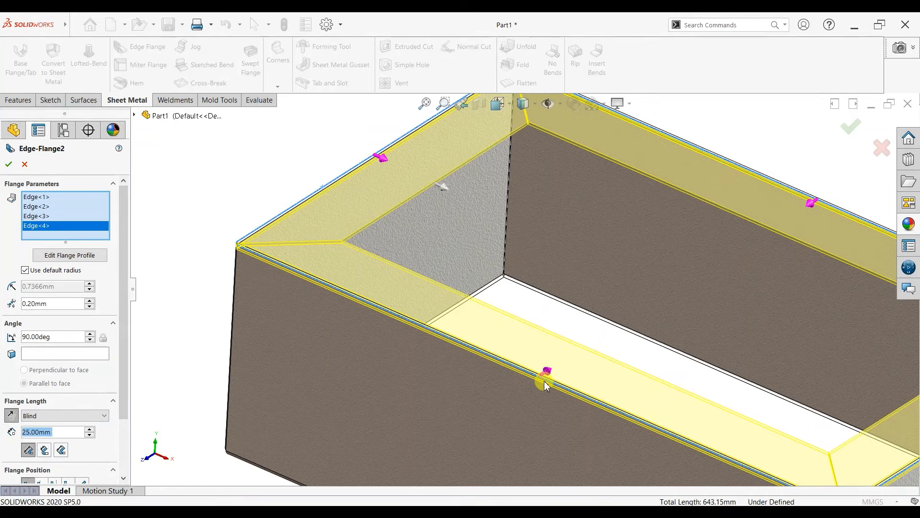
Check the remaining flange settings and the mitred corners of the preview, and accept the rim flanges
scroll(545, 382, "up", 3)
mouse_move(666, 426)
middle_mouse_down()
mouse_move(660, 393)
mouse_move(670, 416)
middle_mouse_up()
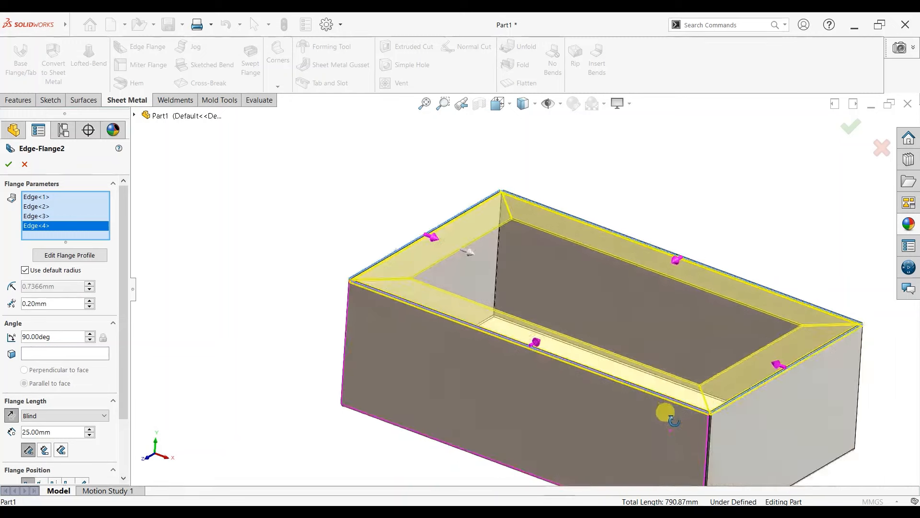
scroll(714, 417, "up", 2)
scroll(716, 415, "down", 2)
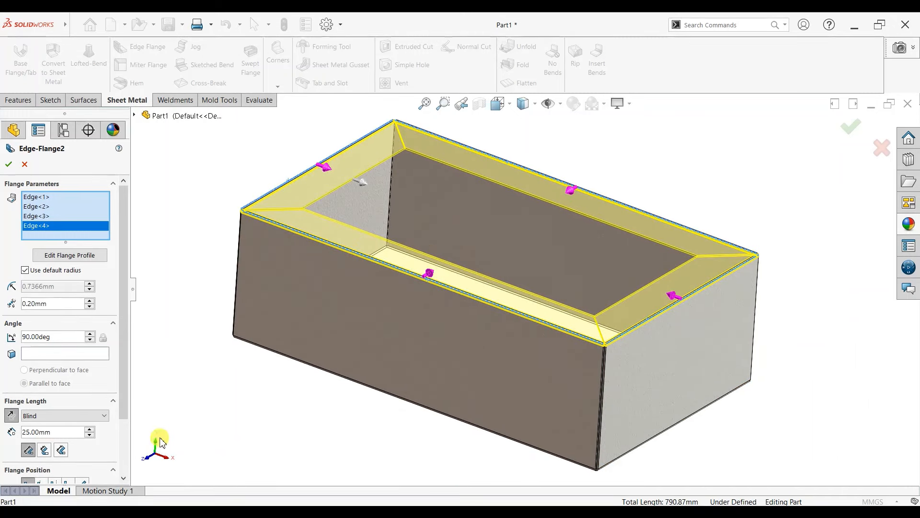
left_click_drag(125, 402, 119, 448)
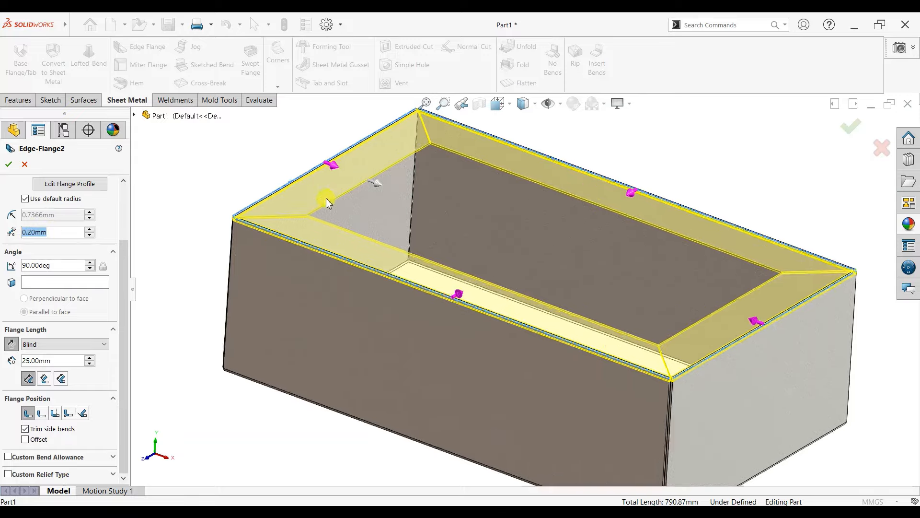
scroll(243, 259, "down", 5)
middle_click_drag(261, 263, 275, 347)
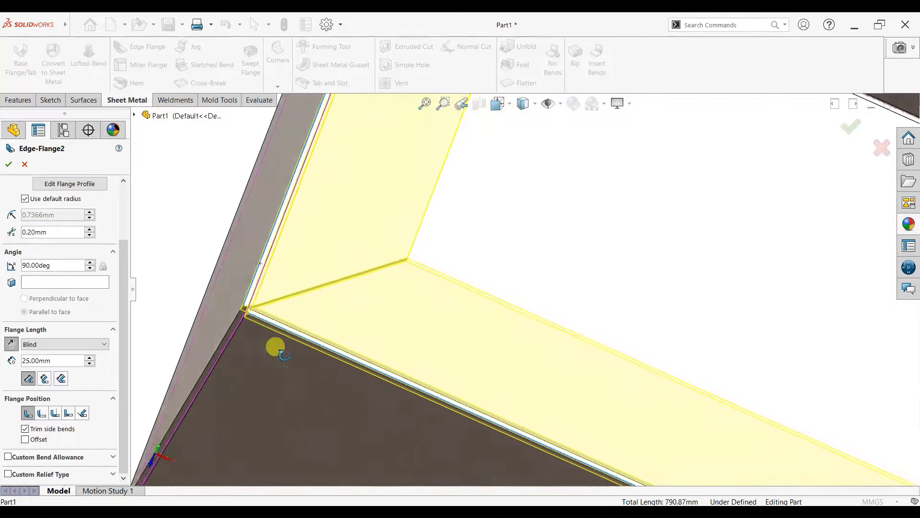
scroll(258, 308, "down", 5)
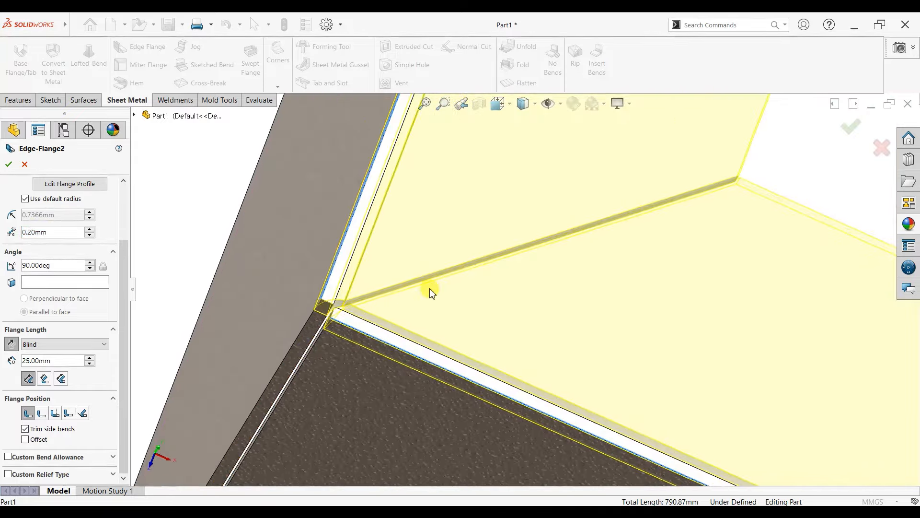
scroll(916, 393, "up", 6)
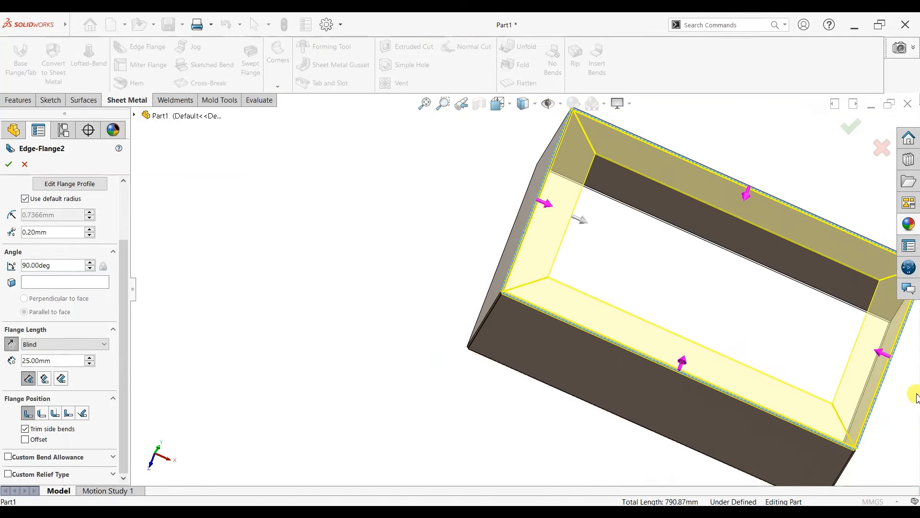
scroll(903, 381, "up", 1)
scroll(885, 380, "down", 1)
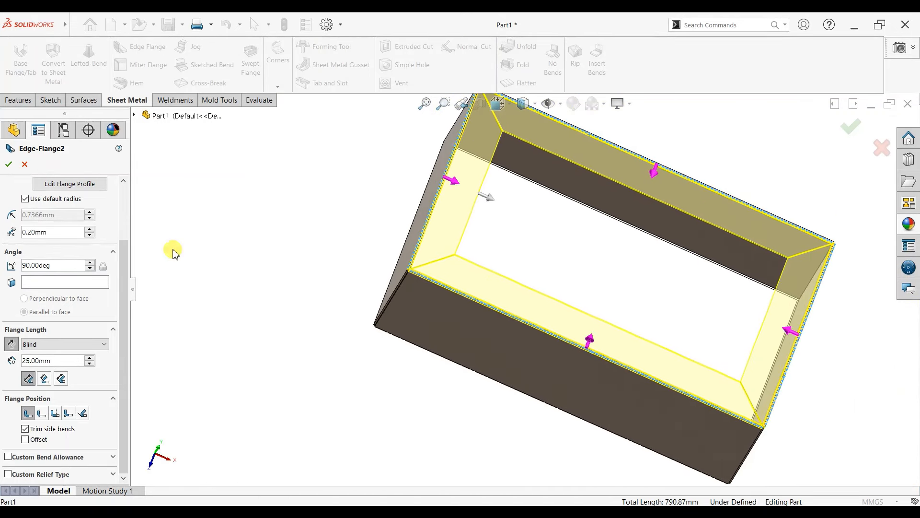
left_click(8, 167)
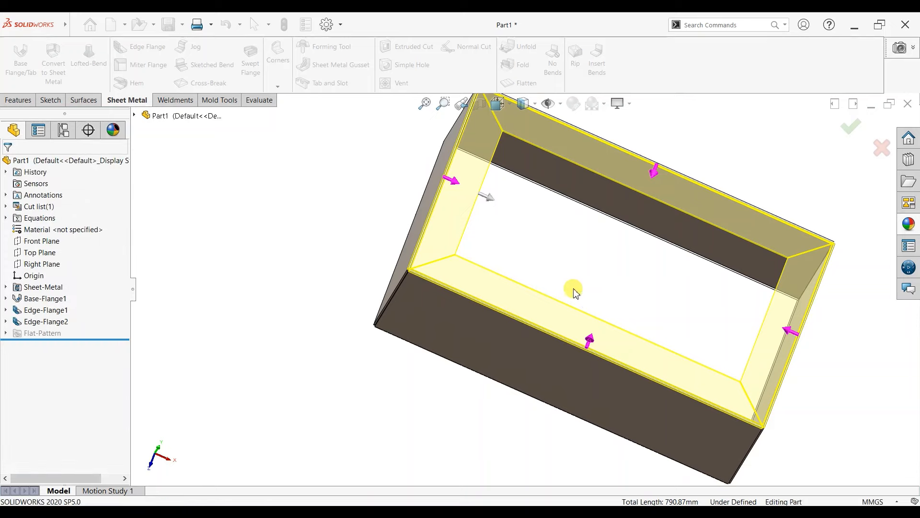
Start a sketch on the top face of the short end rim flange and view it straight on
scroll(725, 330, "up", 3)
middle_click_drag(721, 333, 702, 266)
key("space")
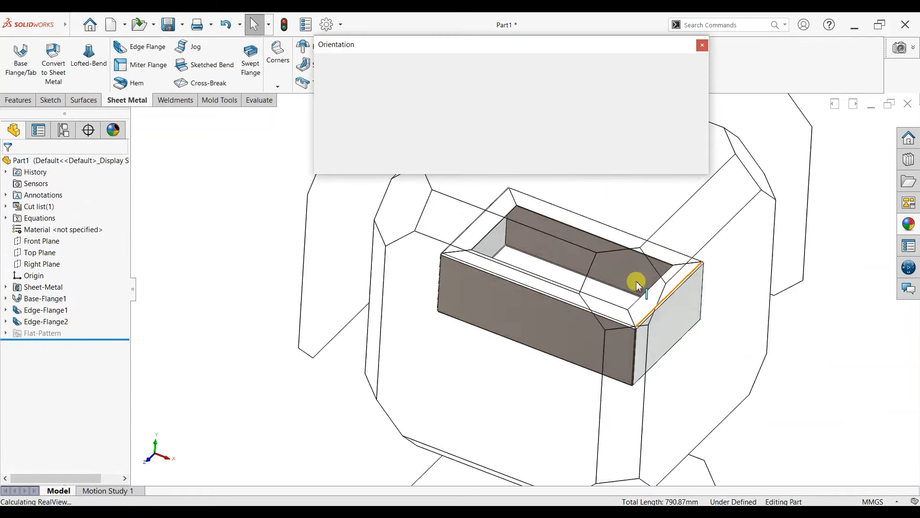
left_click(425, 340)
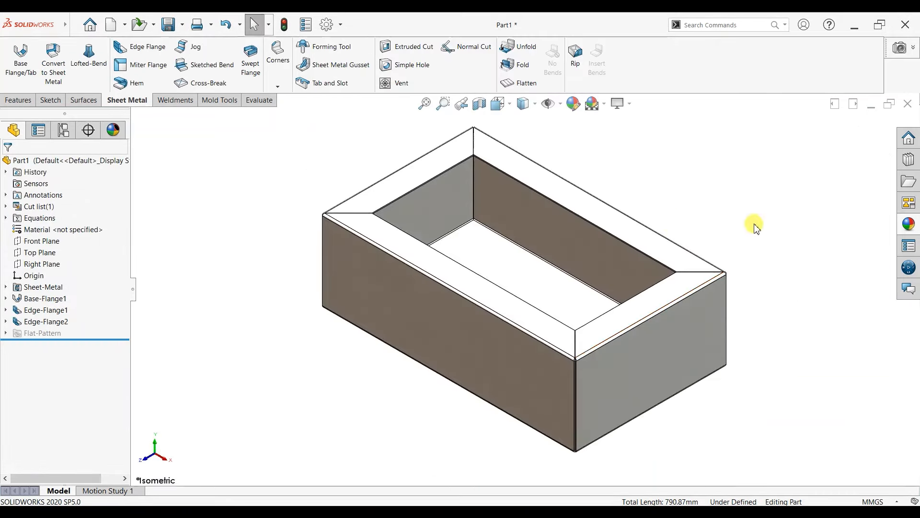
left_click(430, 173)
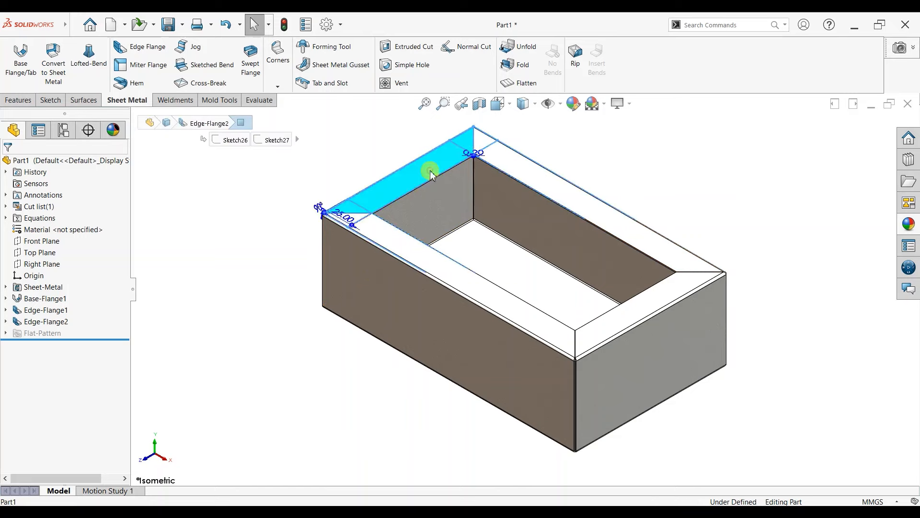
left_click(468, 140)
key("ctrl+8")
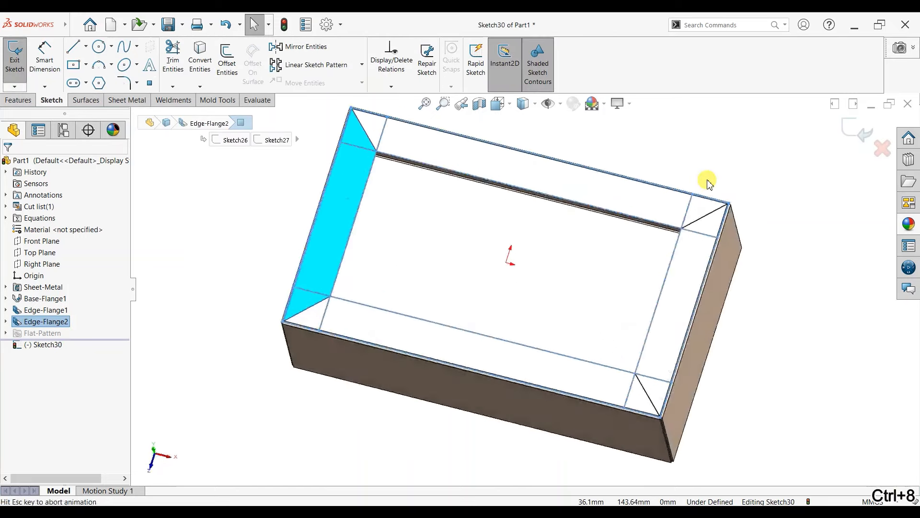
Sketch a corner rectangle between the midpoints of two opposite mitre lines on the rim and make it construction geometry
left_click(85, 65)
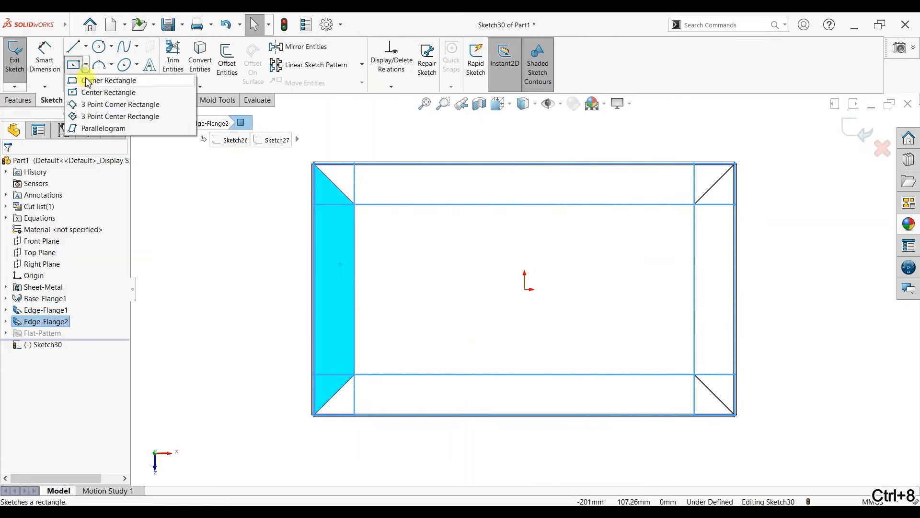
left_click(94, 79)
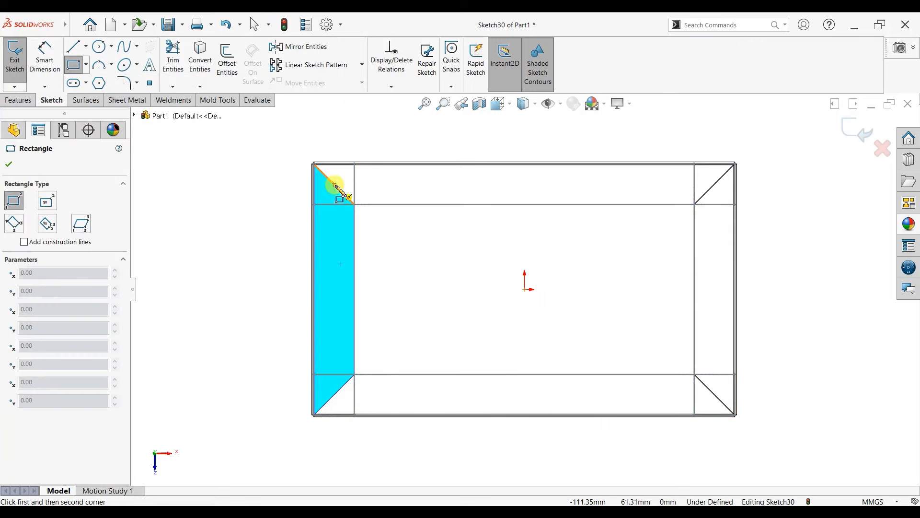
left_click_drag(335, 186, 714, 394)
right_click(209, 220)
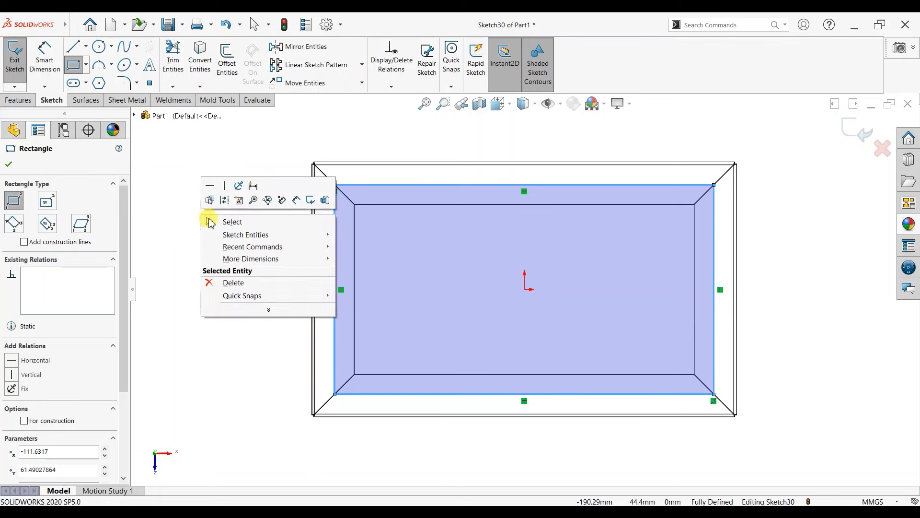
left_click(50, 428)
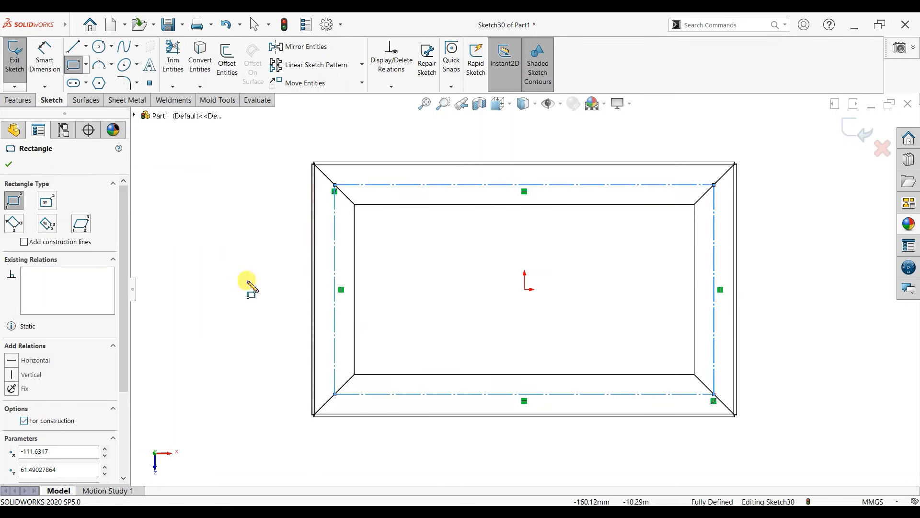
left_click(19, 168)
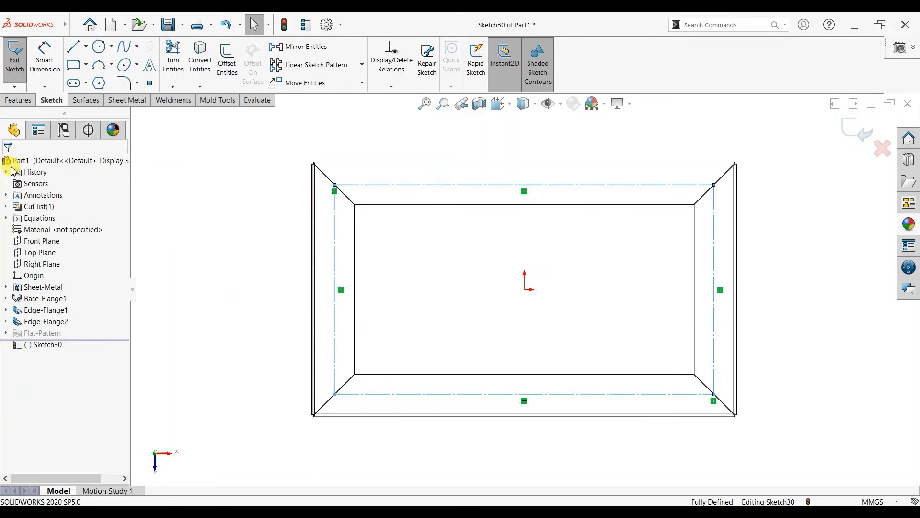
Sketch a vertical centerline joining the midpoints of the two long sides of the construction rectangle
left_click(95, 50)
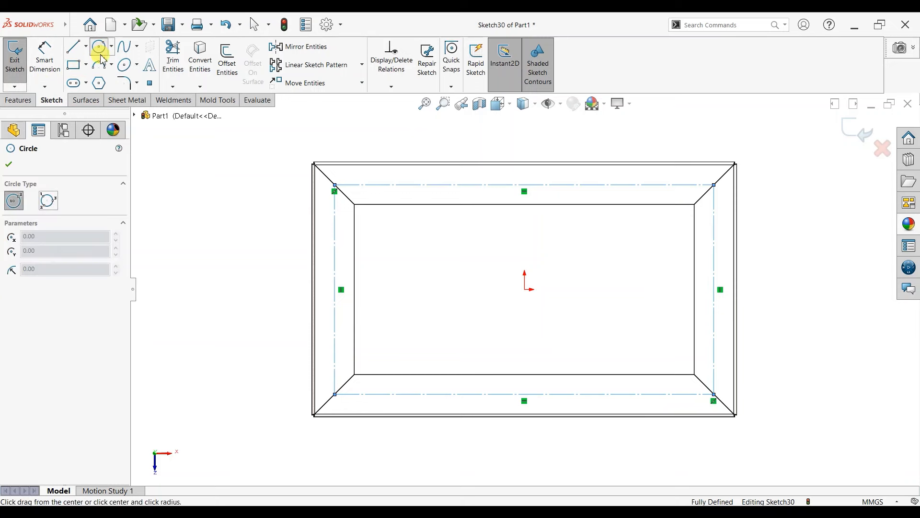
left_click(86, 46)
left_click(91, 77)
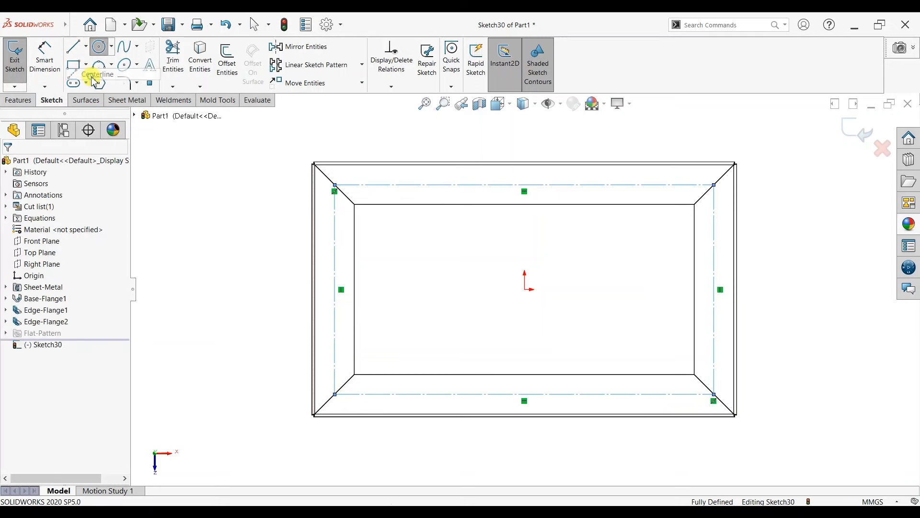
left_click(523, 185)
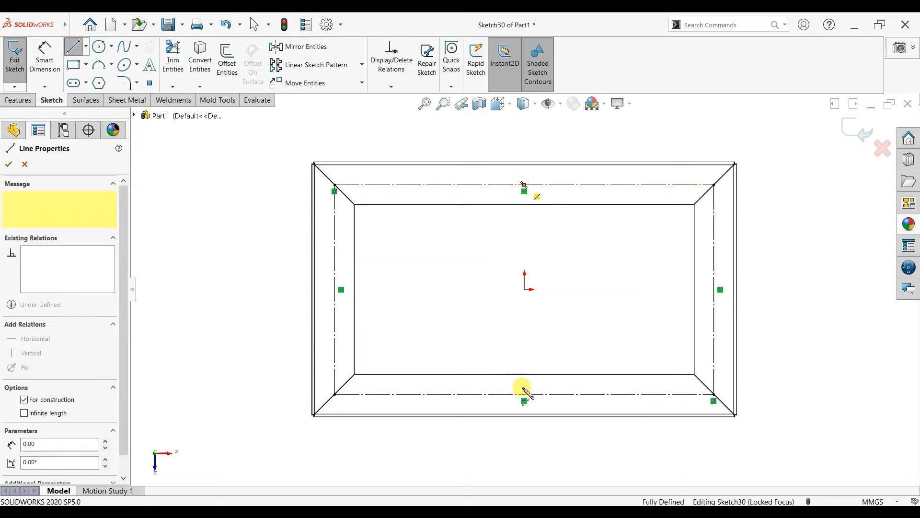
left_click(524, 394)
key("Escape")
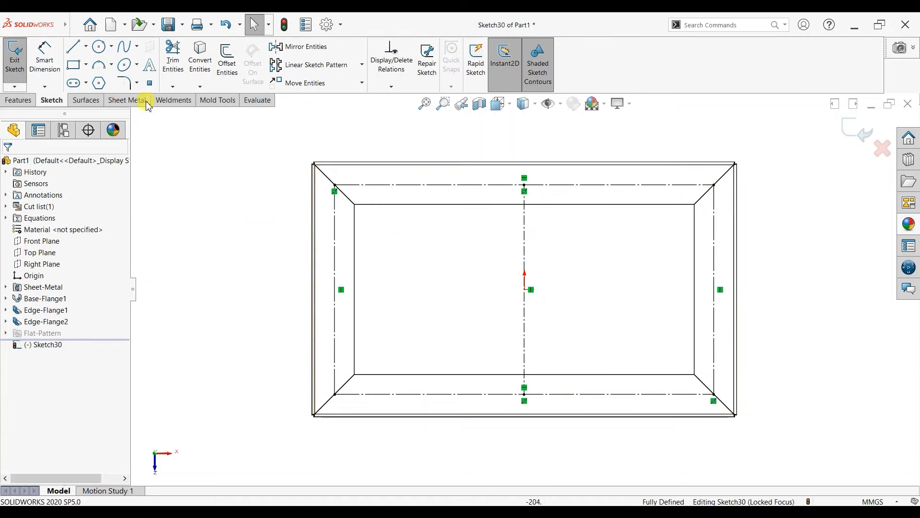
Sketch two circles centred on the construction rectangle's left short side, one on each side of its midpoint, the lower about 11 mm in diameter
left_click(99, 46)
left_click(335, 228)
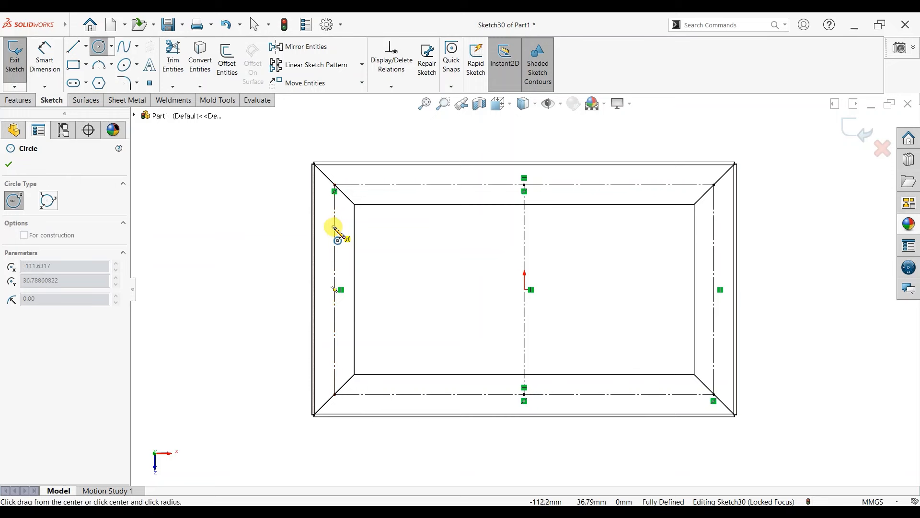
left_click(339, 236)
left_click(334, 338)
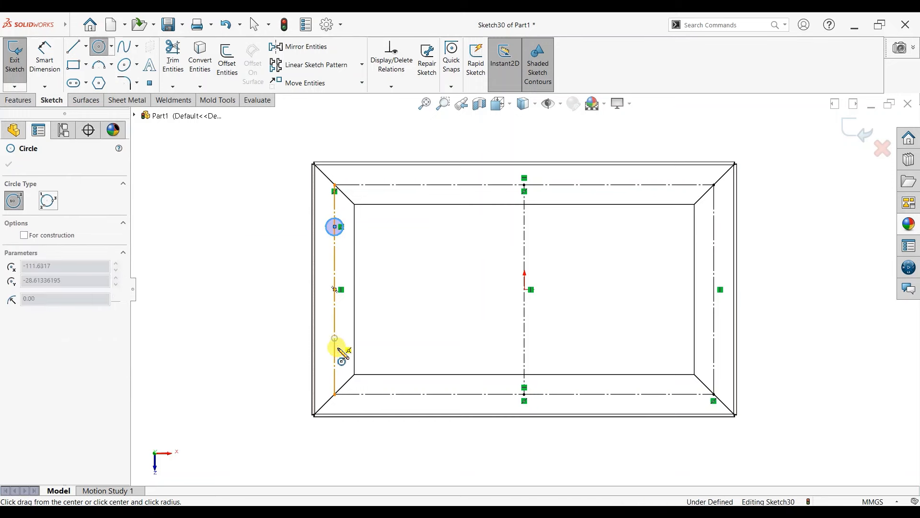
left_click(340, 347)
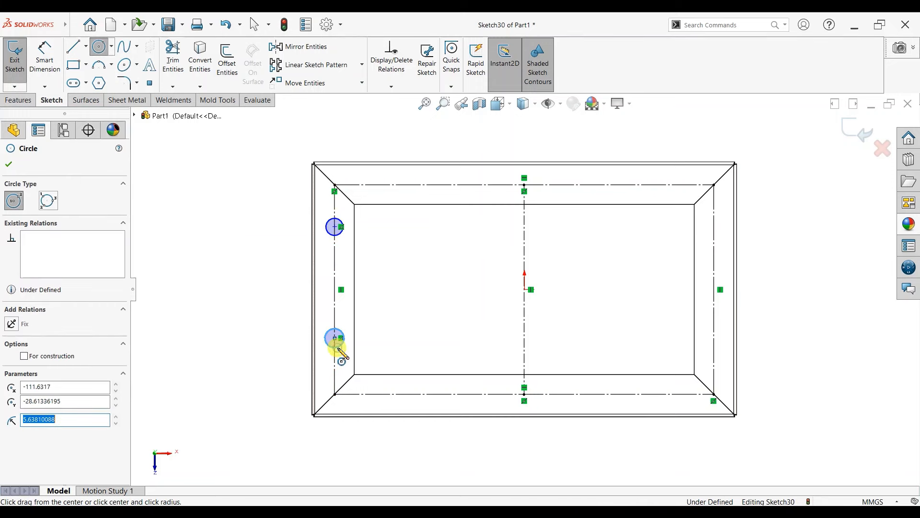
Sketch two circles centred on the left half of the upper long construction line, the one nearer the centerline about 10 mm in diameter
left_click(400, 185)
left_click(405, 188)
left_click(483, 185)
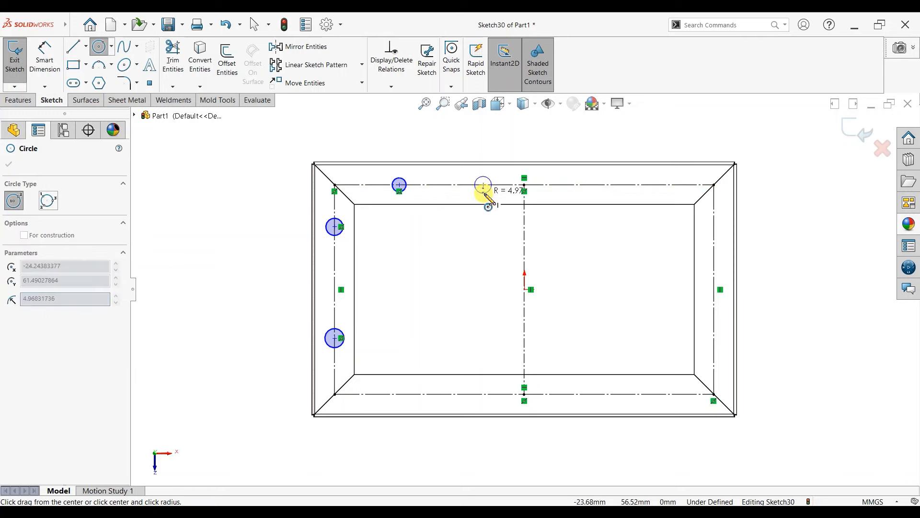
left_click(487, 191)
right_click(370, 130)
left_click(376, 138)
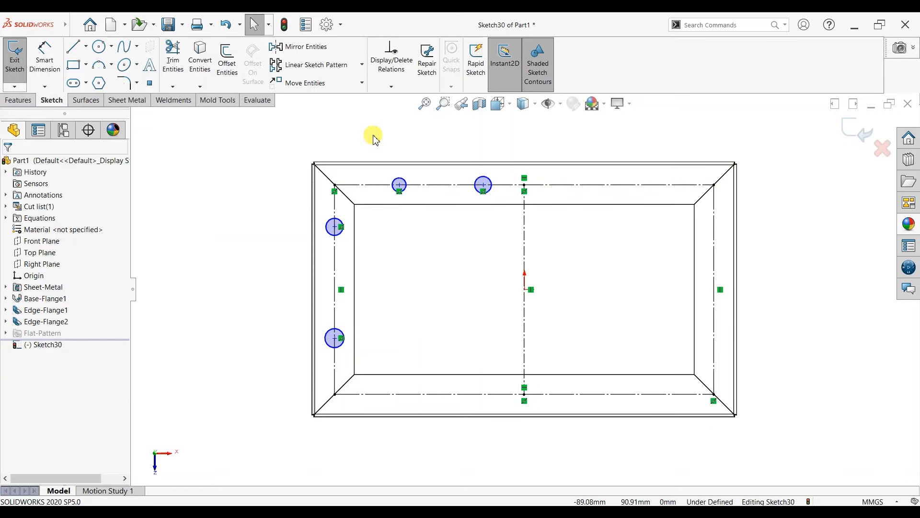
left_click(98, 48)
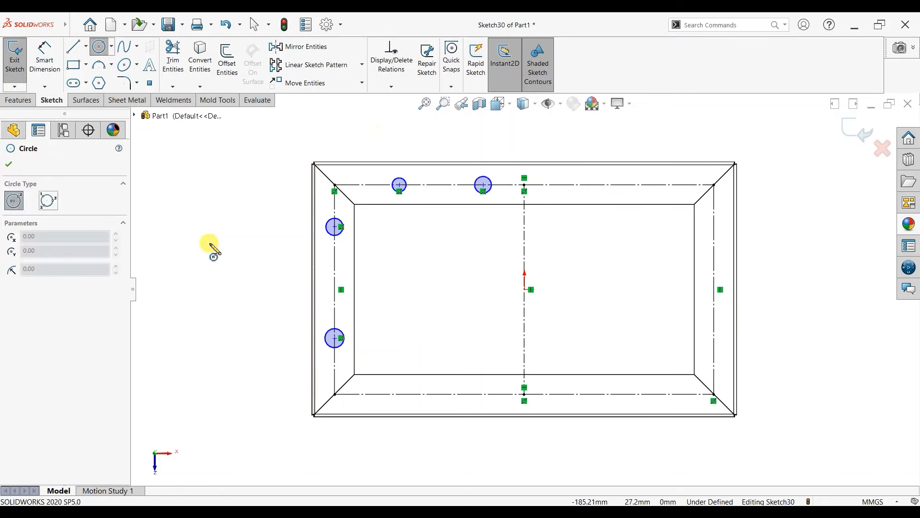
key("Escape")
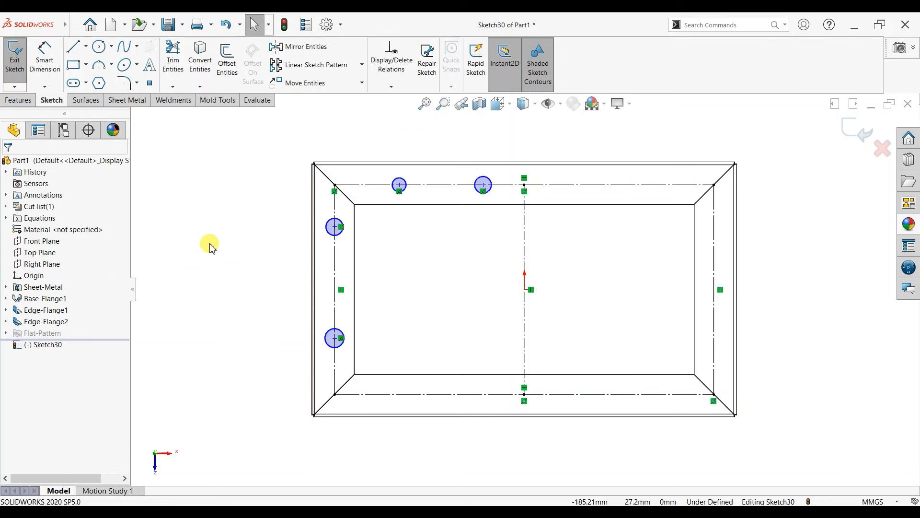
Sketch a horizontal centerline joining the midpoints of the rim's two inner short edges
left_click(75, 47)
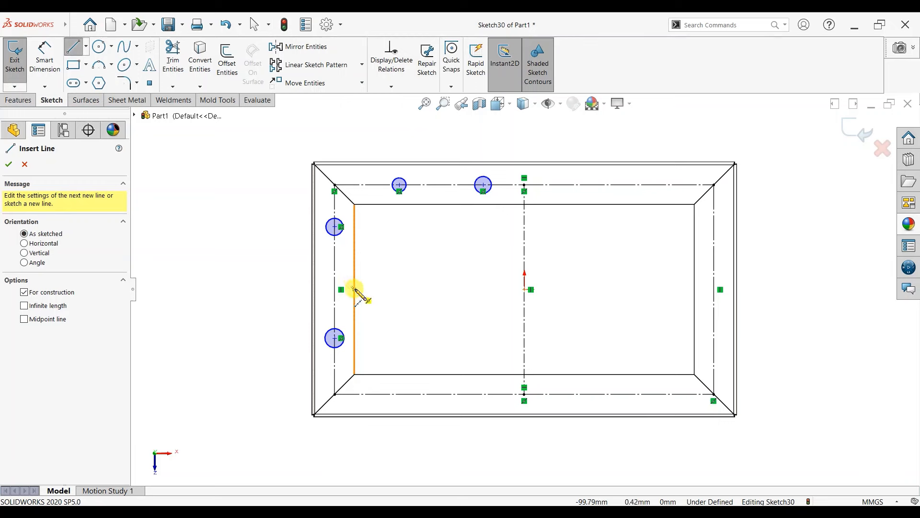
left_click(355, 289)
left_click(694, 290)
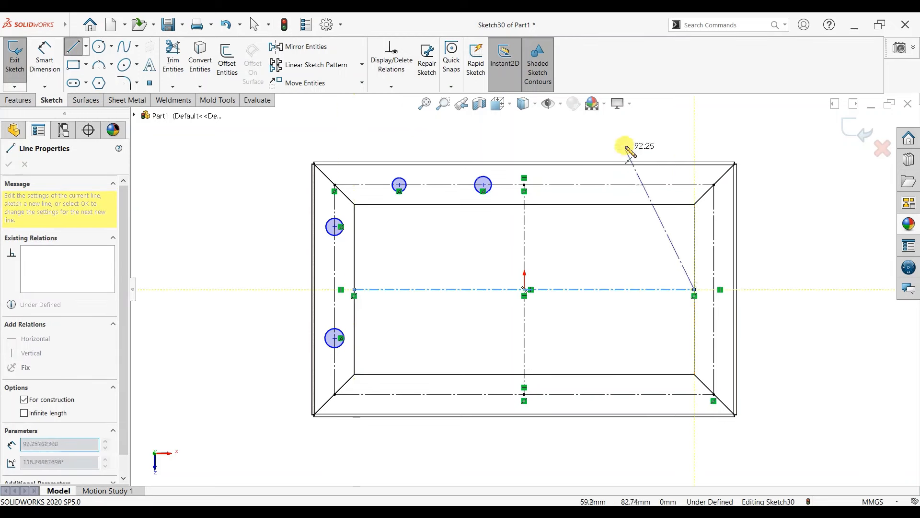
key("Escape")
key("Escape")
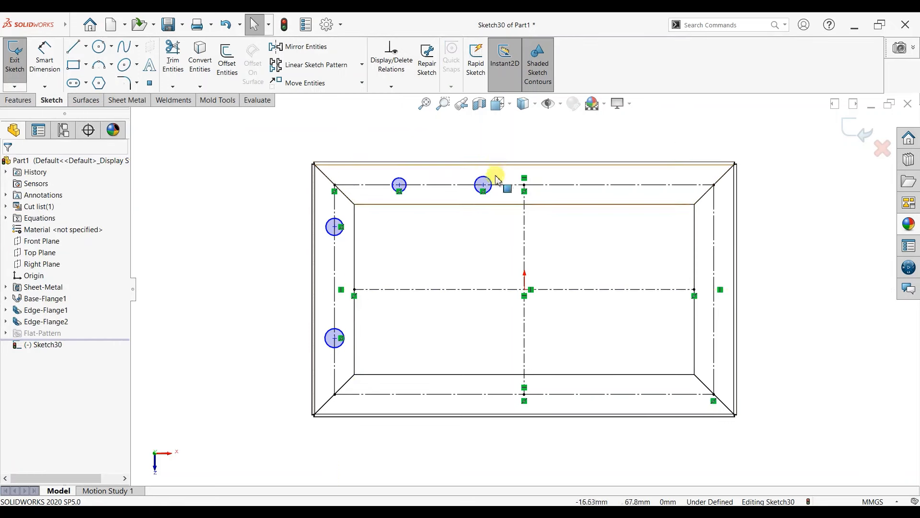
Select all four circles and make them equal in size with an Equal relation
left_click(490, 182)
left_click(404, 181, "ctrl")
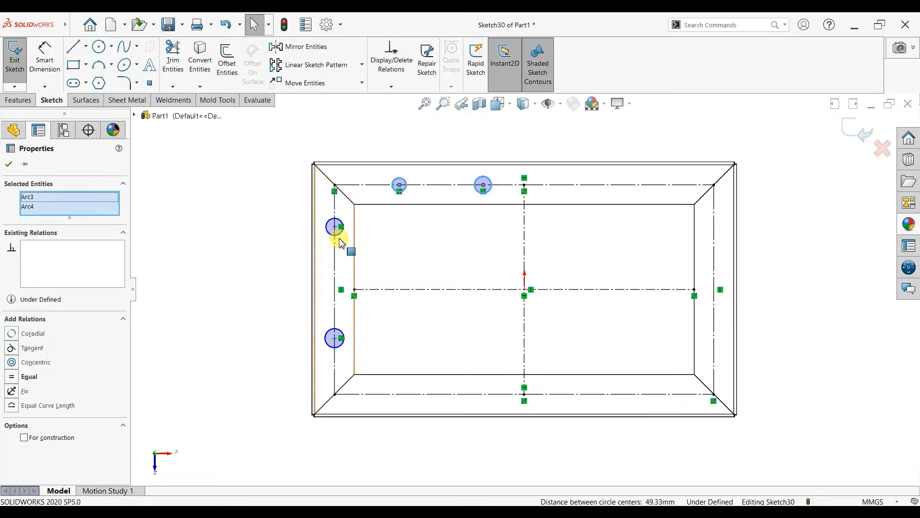
left_click(339, 234, "ctrl")
left_click(341, 333, "ctrl")
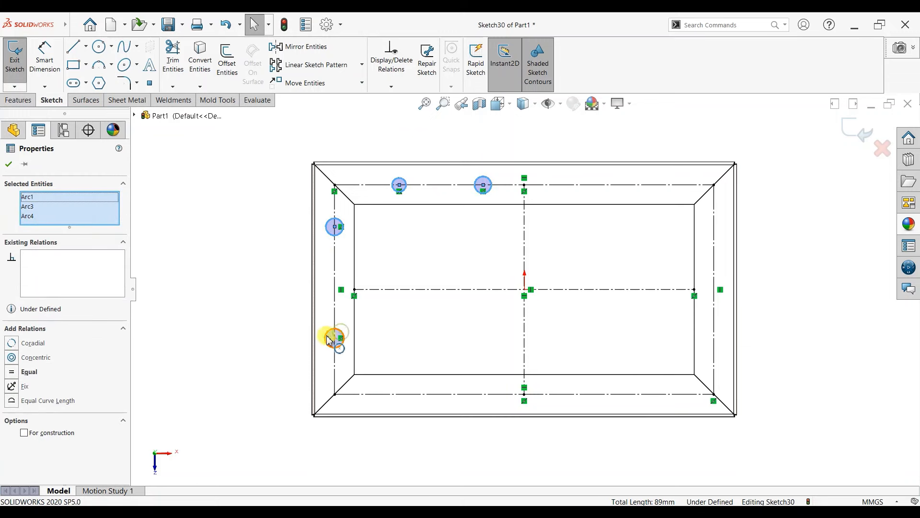
left_click(12, 382)
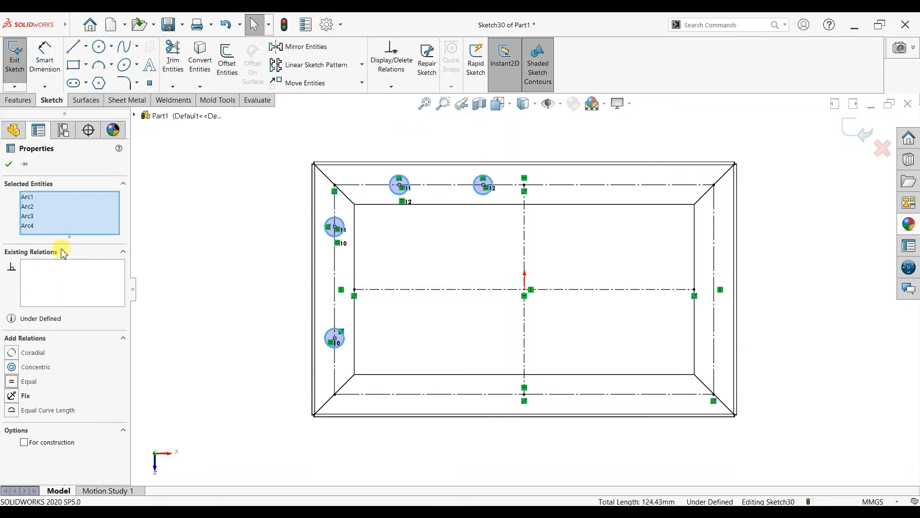
left_click(10, 163)
Dimension the diameter of the upper circle nearest the vertical centerline, trying 8 mm and settling on 4 mm
left_click(45, 57)
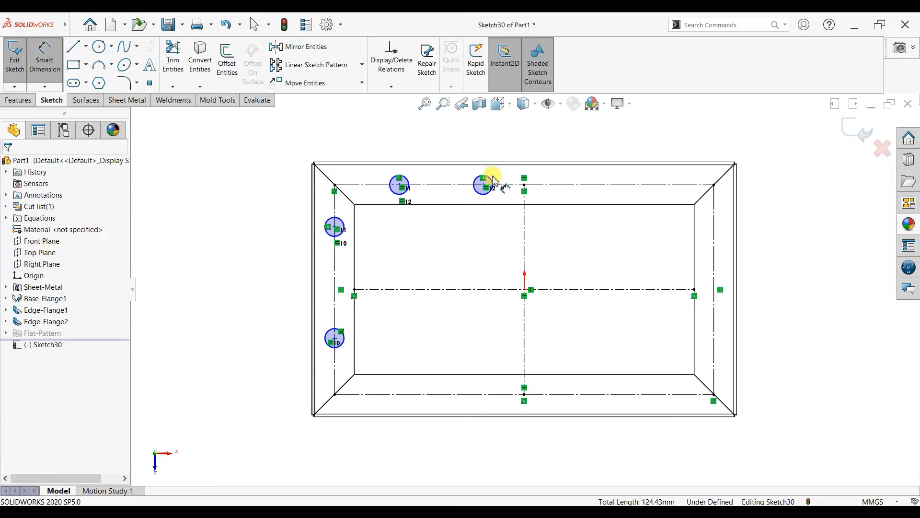
left_click(508, 143)
left_click(509, 144)
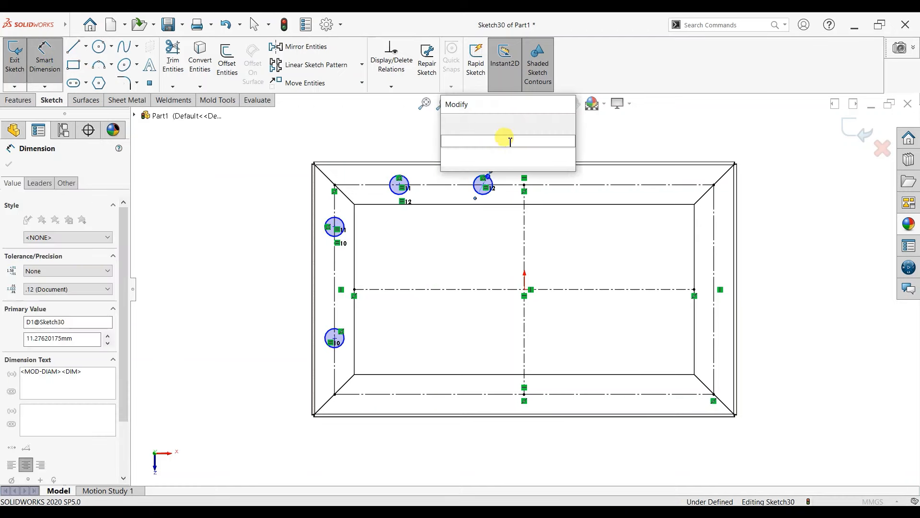
type("8")
key("Return")
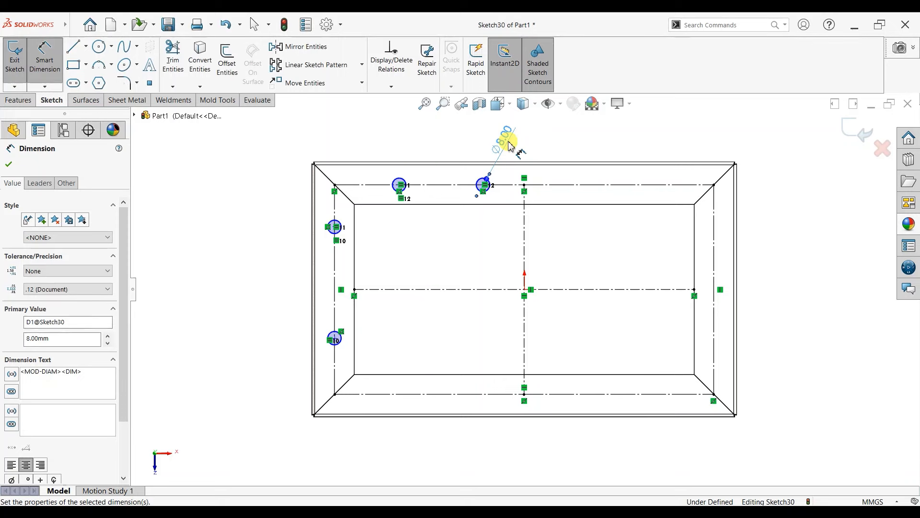
key("Escape")
left_click(509, 141)
type("4")
key("Return")
Dimension the distance from the 4 mm circle to the vertical centerline as 25 mm
scroll(422, 208, "down", 2)
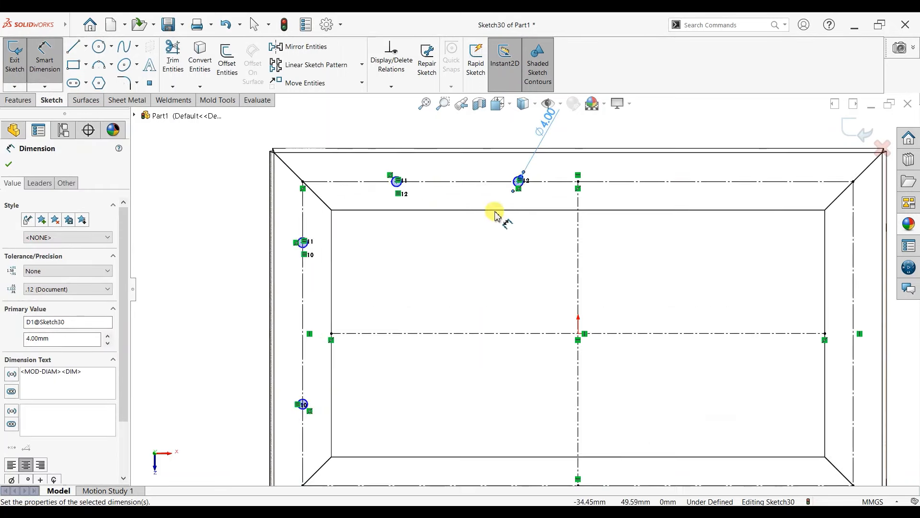
left_click(516, 183)
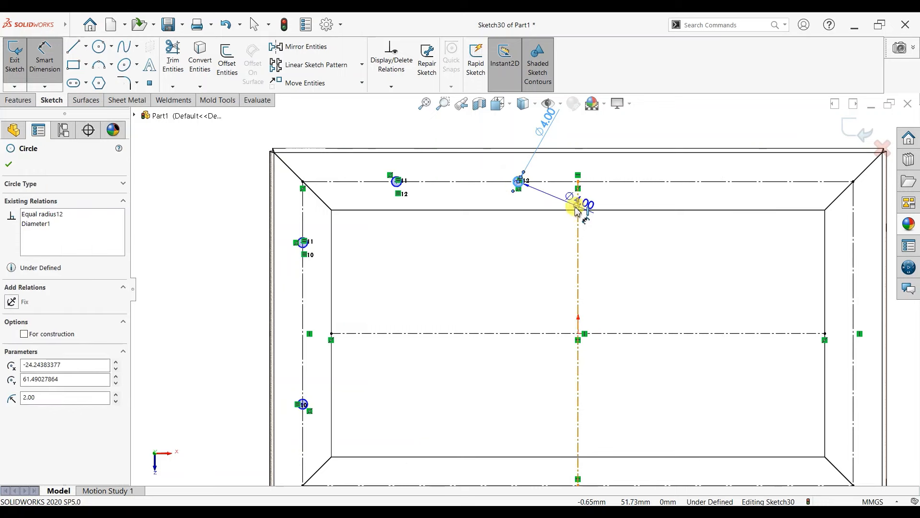
left_click(578, 206)
left_click(557, 240)
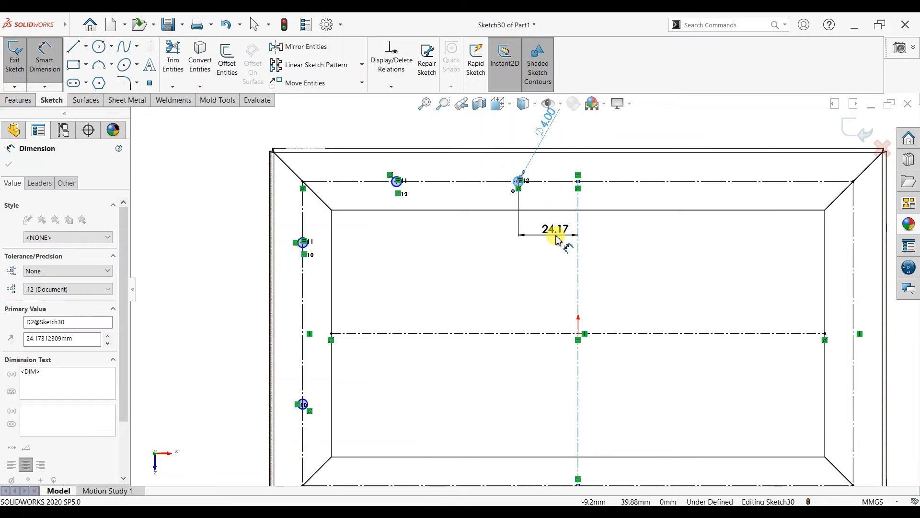
type("25")
key("Return")
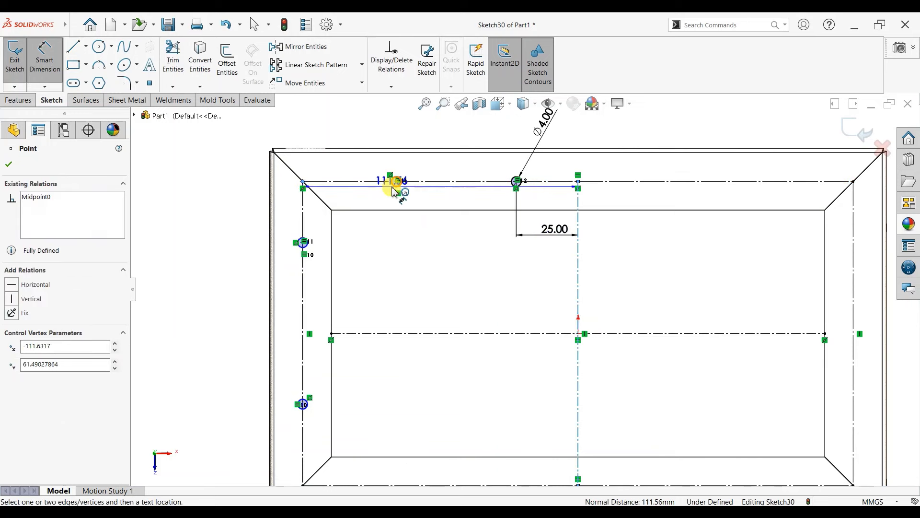
Dimension the other upper circle 25 mm horizontally from the construction rectangle's upper left corner
left_click(391, 181)
left_click(363, 129)
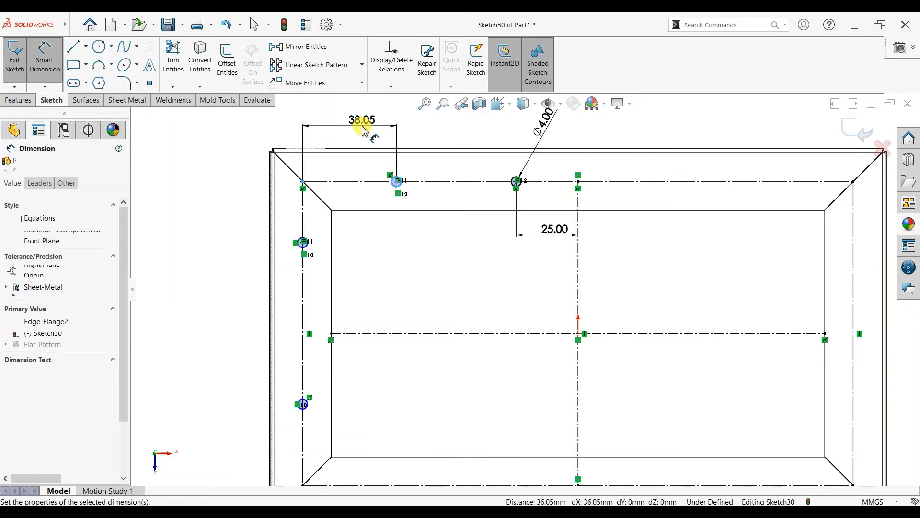
type("25")
key("Return")
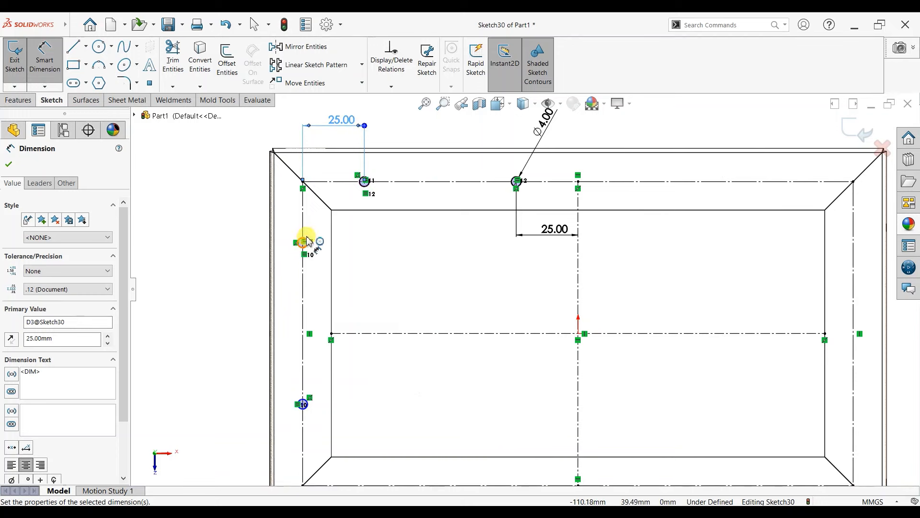
Dimension the upper circle on the left short side 25 mm vertically from the rectangle's upper left corner
left_click(303, 184)
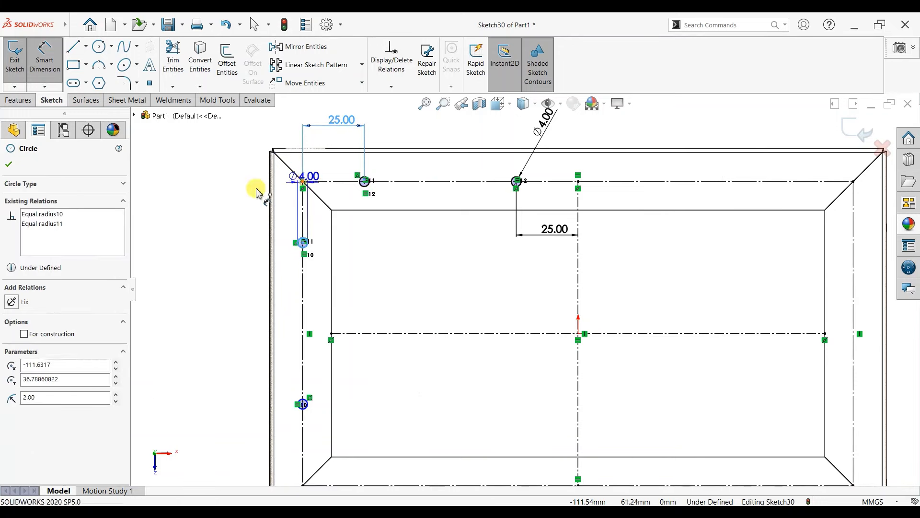
left_click(303, 242)
left_click(223, 210)
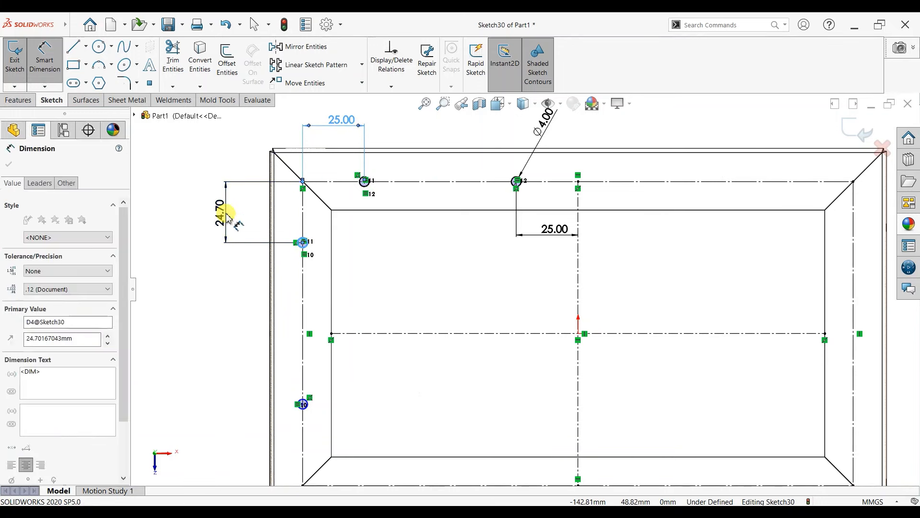
type("25")
key("Return")
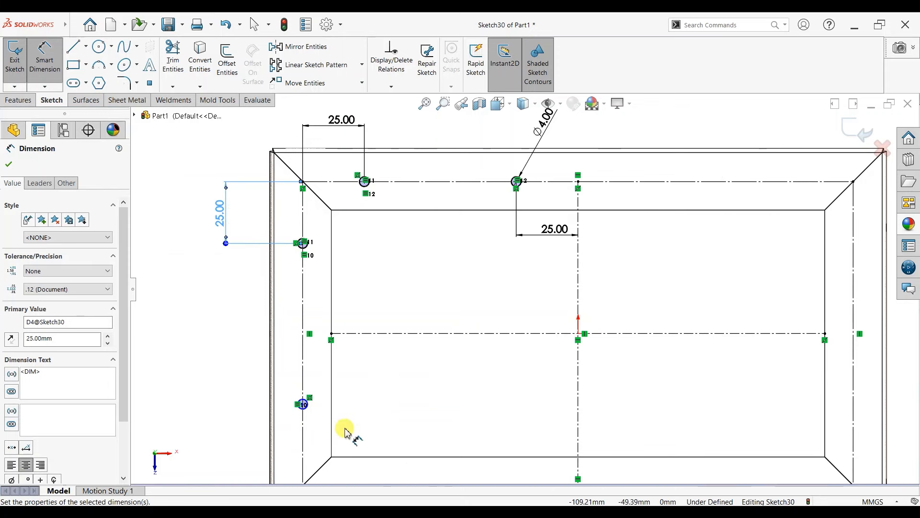
Dimension the lower circle on the left short side 25 mm vertically from the rectangle's lower left corner and finish dimensioning
scroll(346, 427, "down", 2)
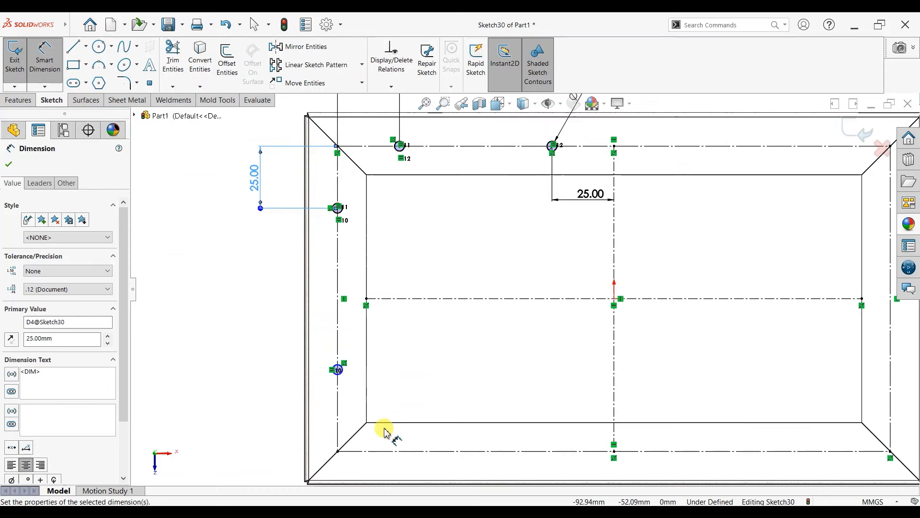
left_click(336, 352)
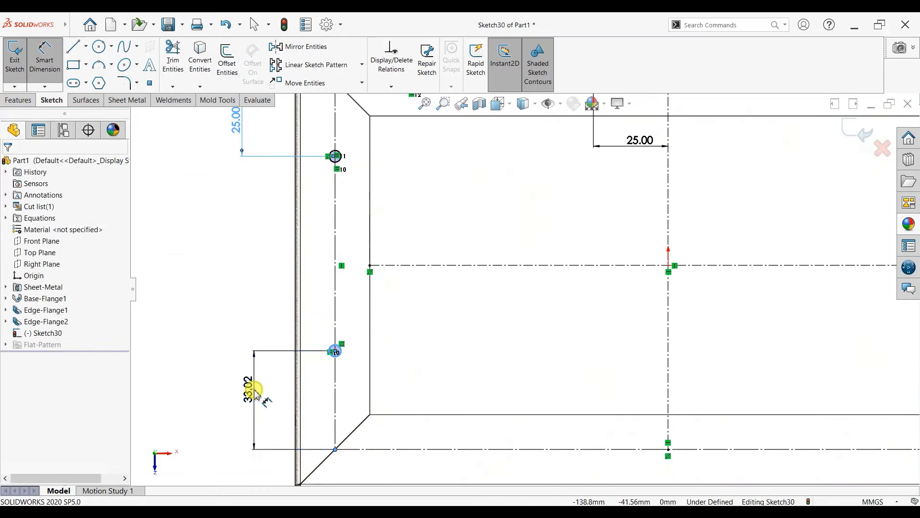
left_click(254, 391)
type("25")
key("Return")
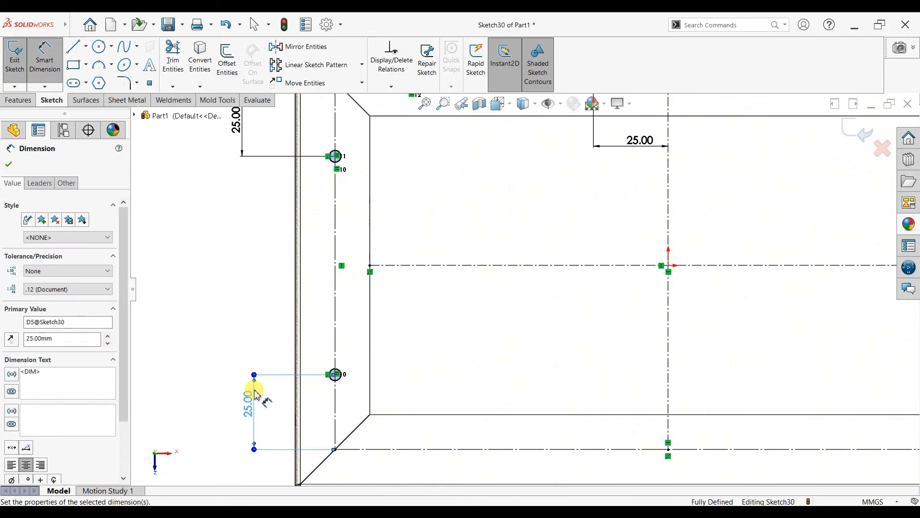
scroll(547, 376, "up", 3)
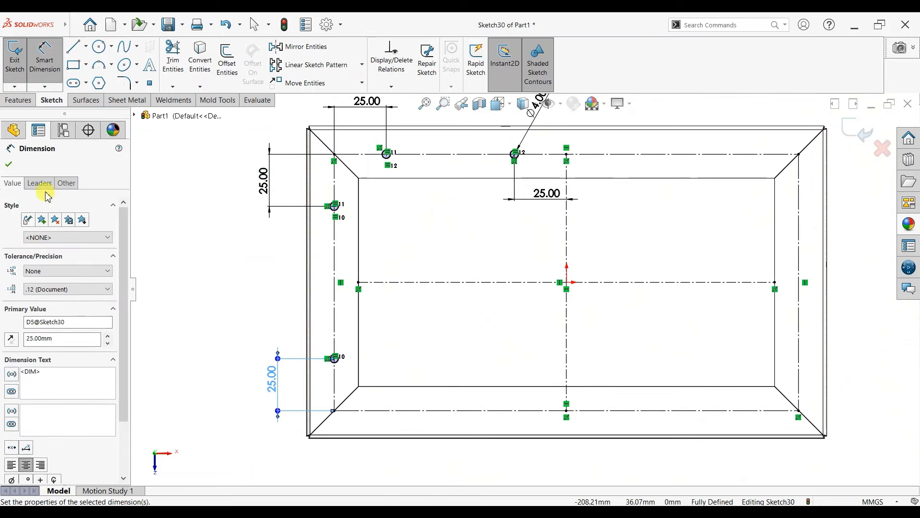
left_click(8, 164)
Mirror the two circles on the rim's upper long side about the horizontal centerline, keeping the originals
left_click(297, 46)
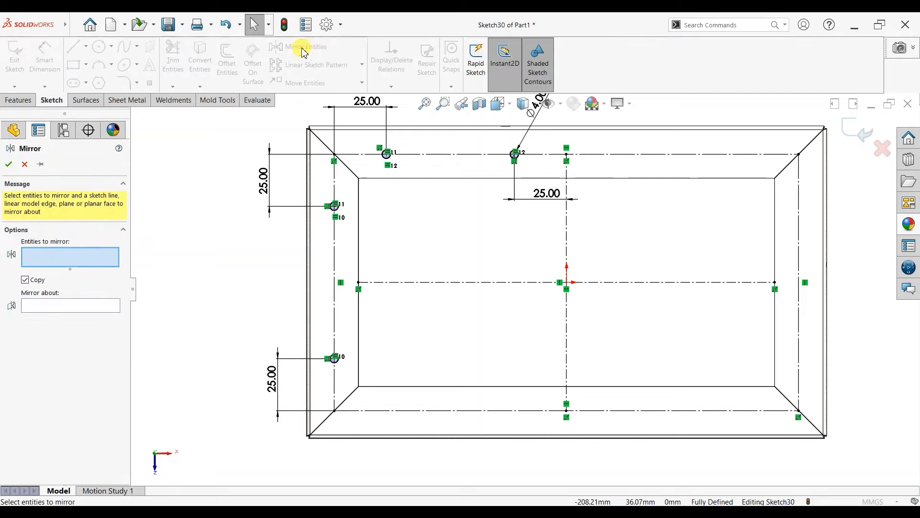
left_click(514, 154)
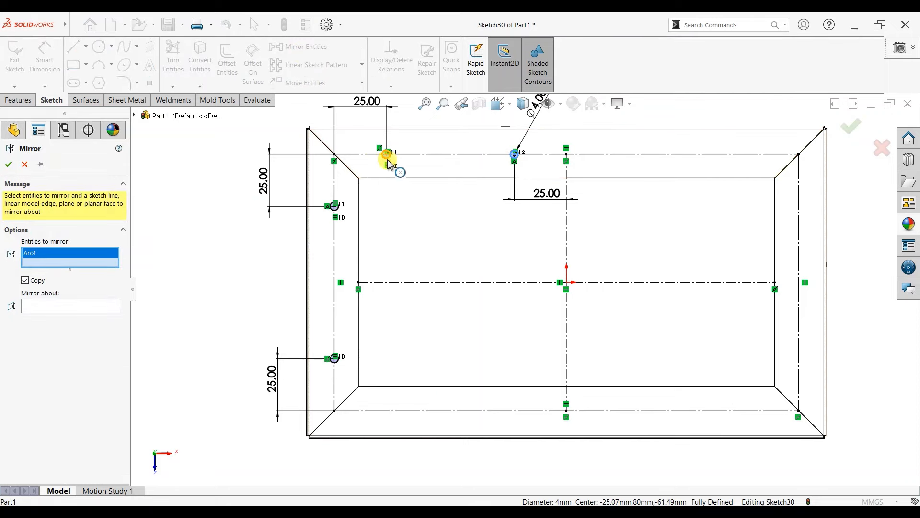
left_click(387, 156)
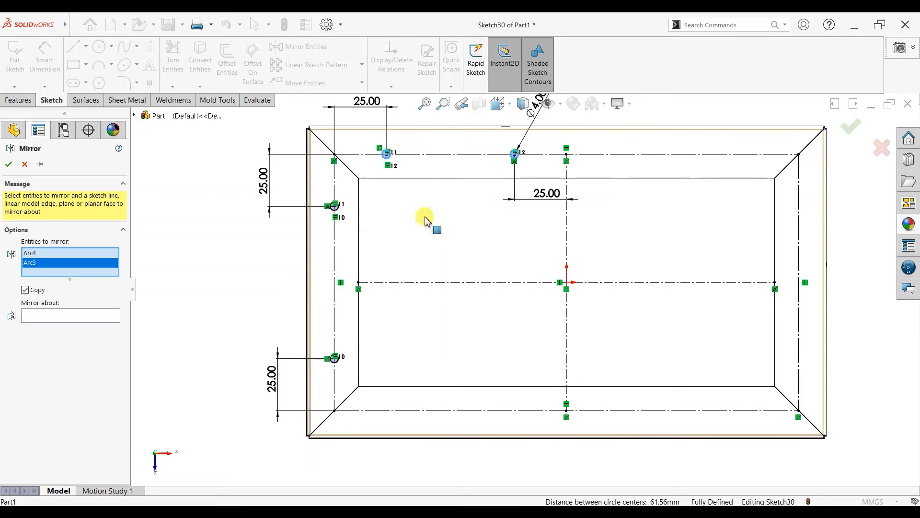
left_click(77, 315)
left_click(411, 285)
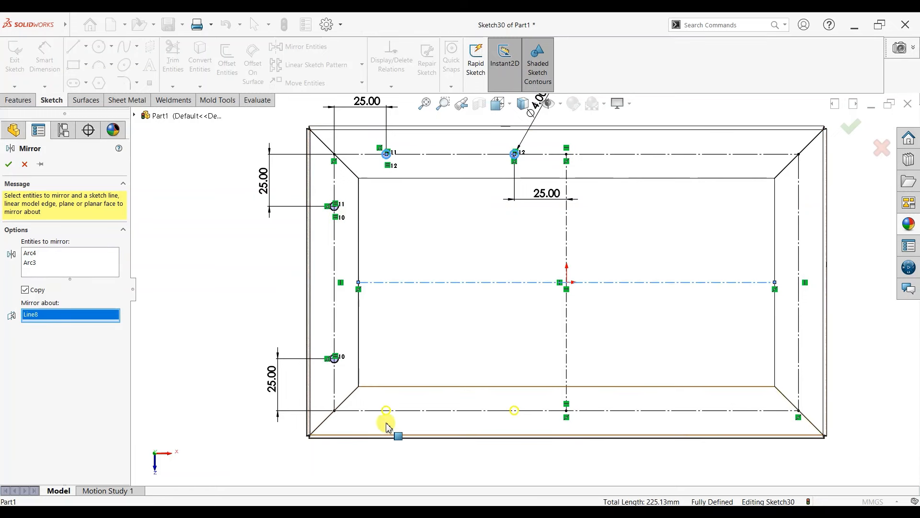
left_click(9, 164)
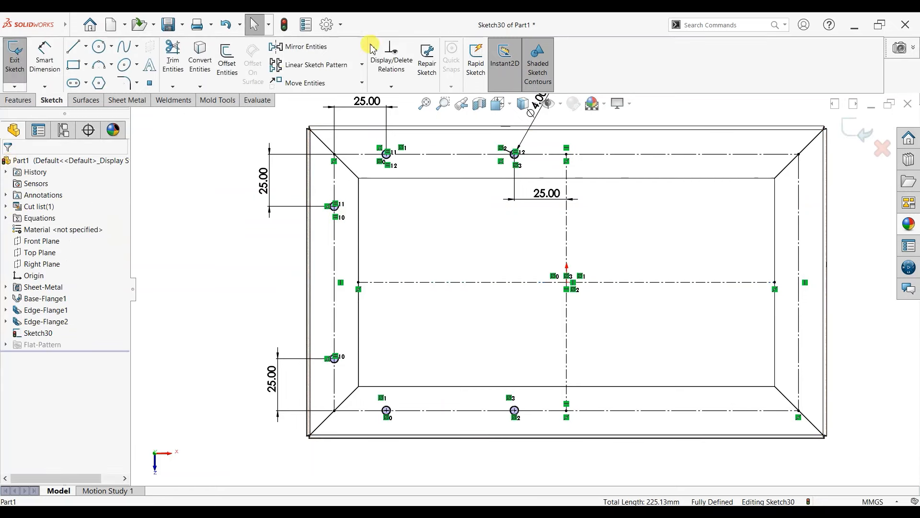
Mirror all six circles on the left half of the rim about the vertical centerline
left_click(315, 54)
left_click(515, 153)
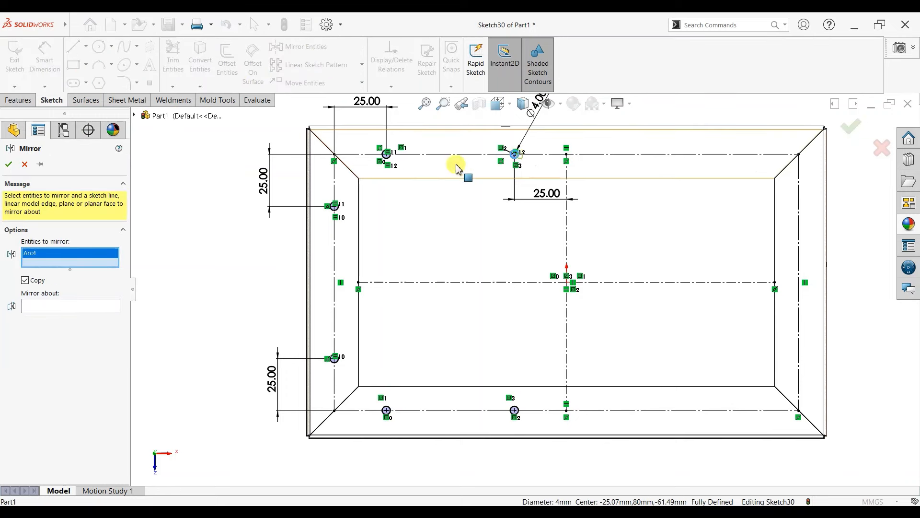
left_click(386, 154)
left_click(335, 206)
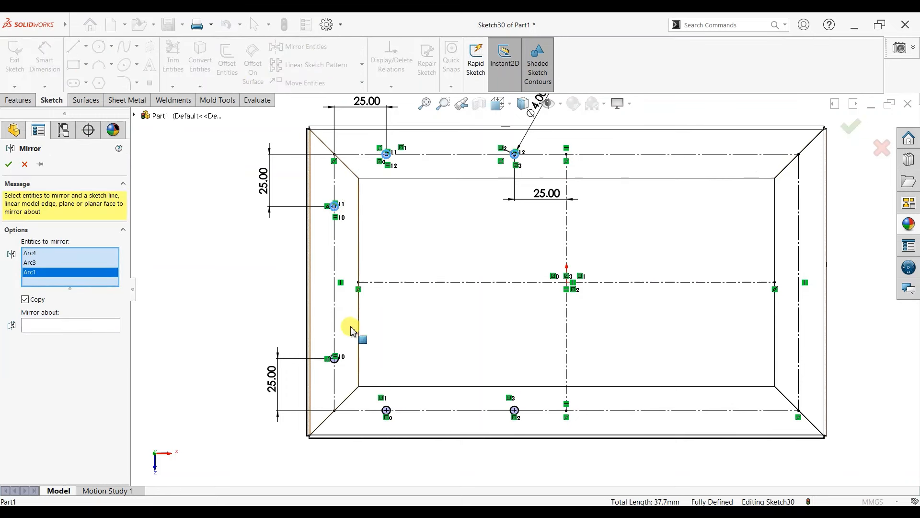
left_click(334, 358)
left_click(387, 410)
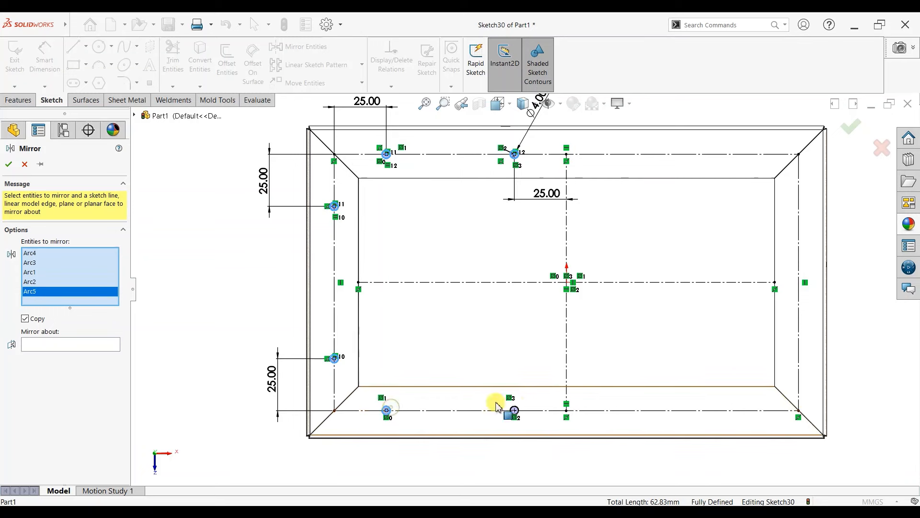
left_click(514, 410)
left_click(98, 345)
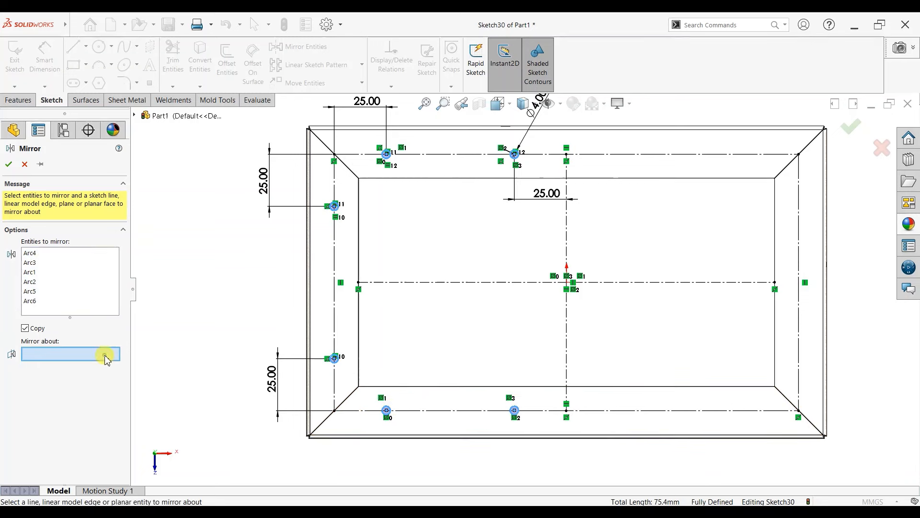
left_click(566, 321)
left_click(23, 164)
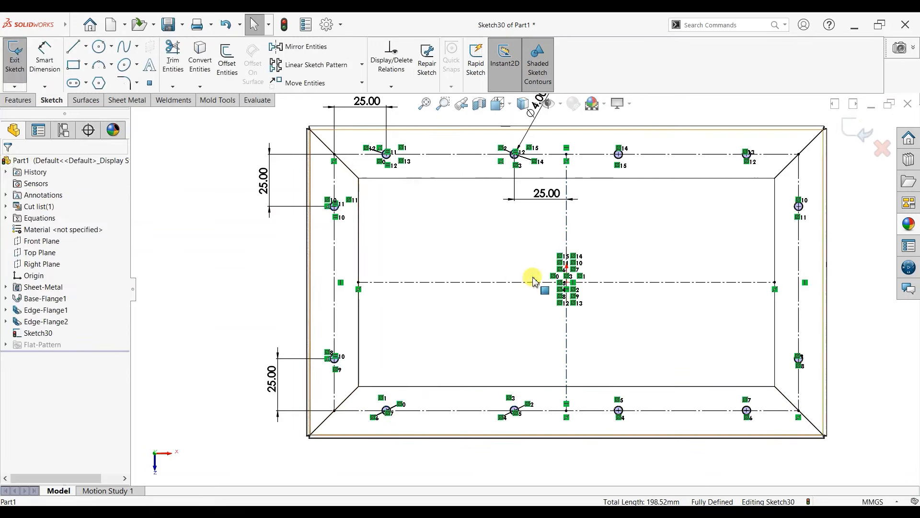
Cut the rim's circles through the flange as holes with an Extruded Cut set to Up To Next
scroll(533, 278, "up", 3)
mouse_move(544, 329)
middle_mouse_down()
mouse_move(530, 185)
mouse_move(521, 196)
mouse_move(493, 181)
middle_mouse_up()
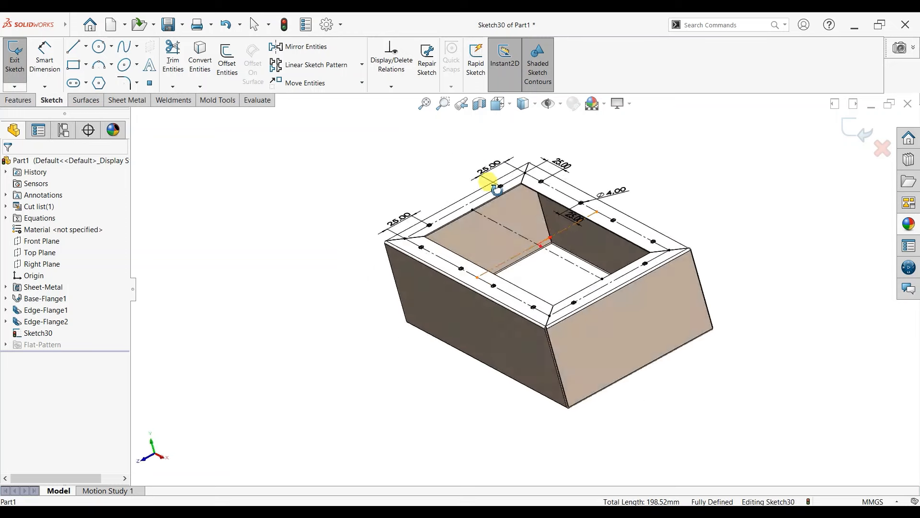
left_click(30, 100)
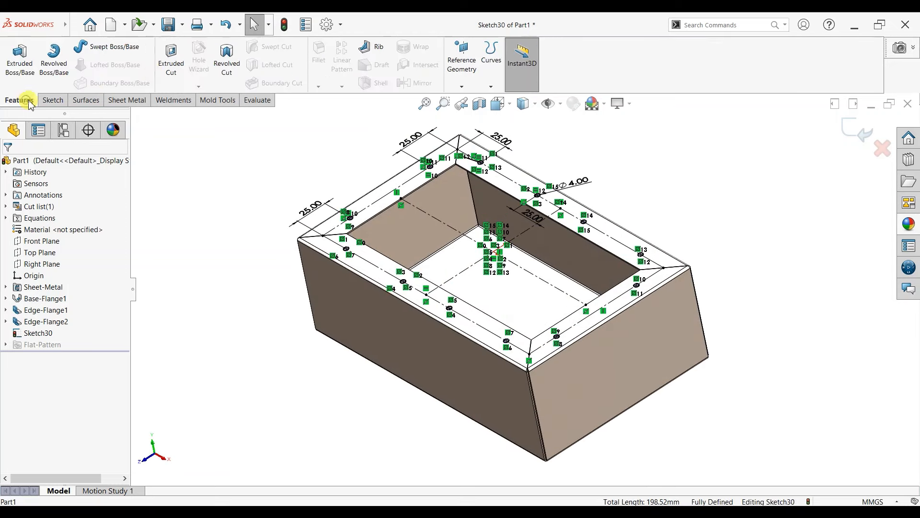
left_click(177, 71)
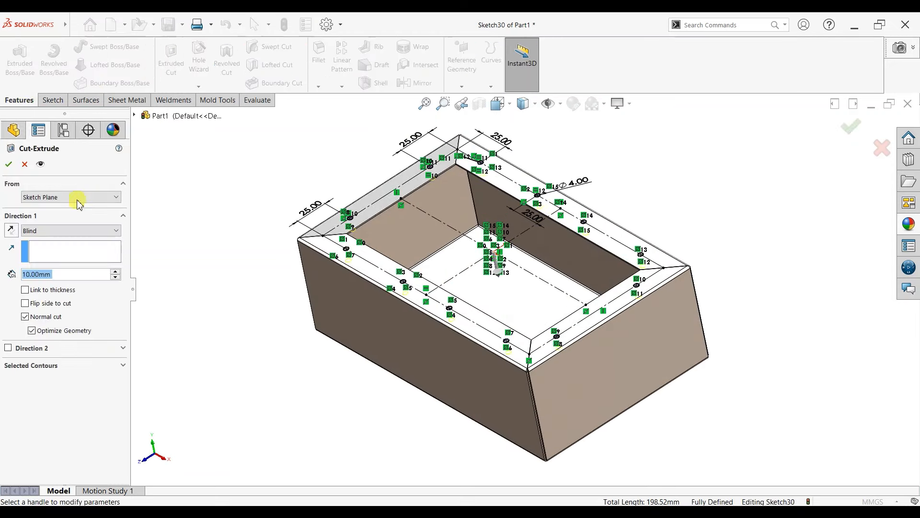
left_click(67, 231)
left_click(41, 265)
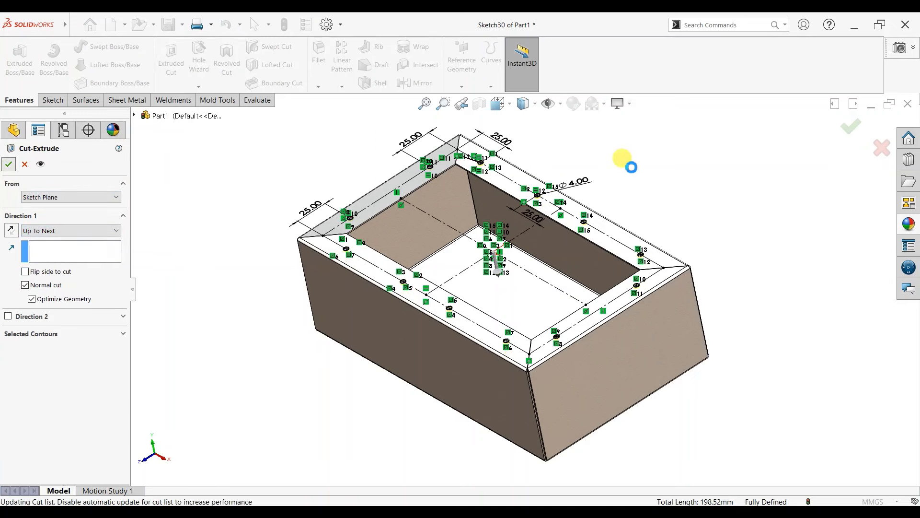
Start a sketch on the outer face of the box's long side wall and view it face-on
key("space")
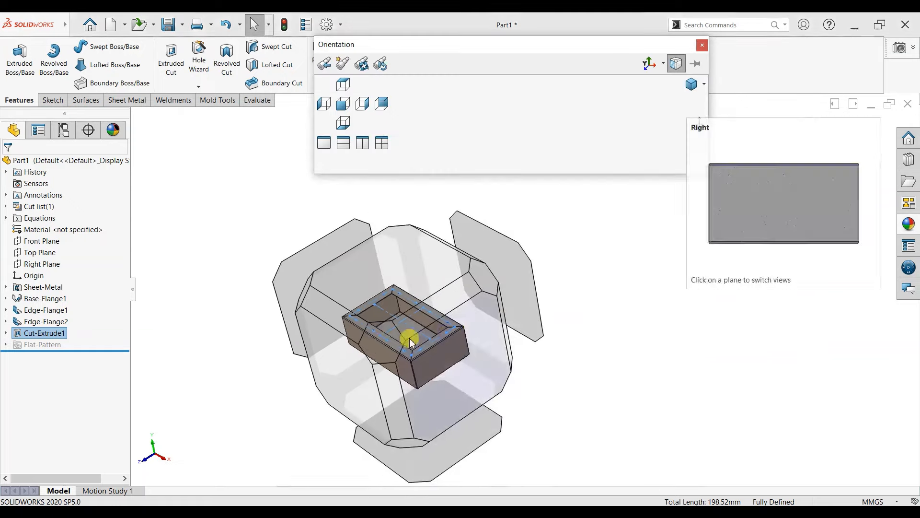
left_click(386, 339)
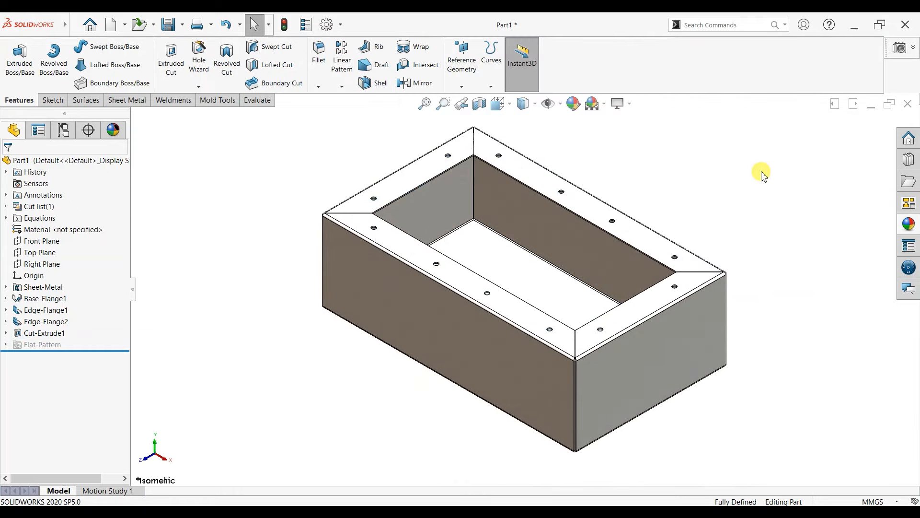
middle_click_drag(762, 181, 713, 163)
key("Escape")
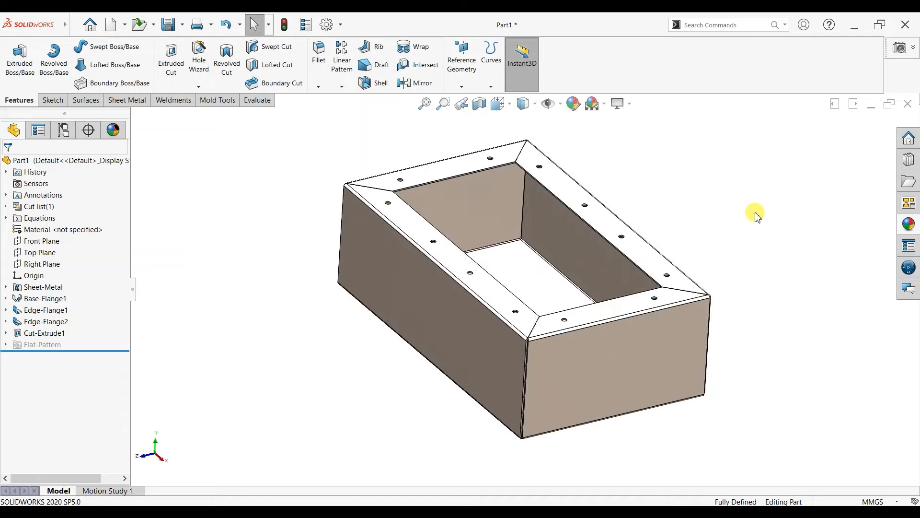
left_click(408, 259)
left_click(413, 259)
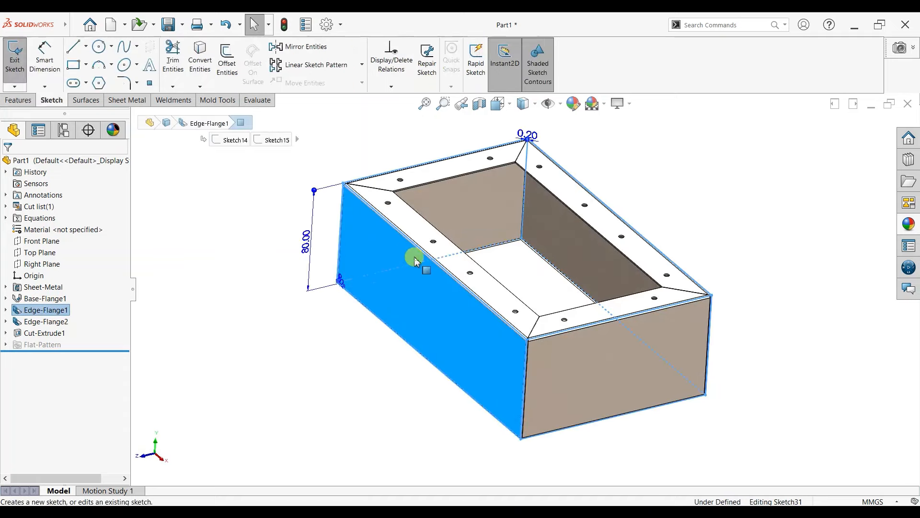
key("ctrl+8")
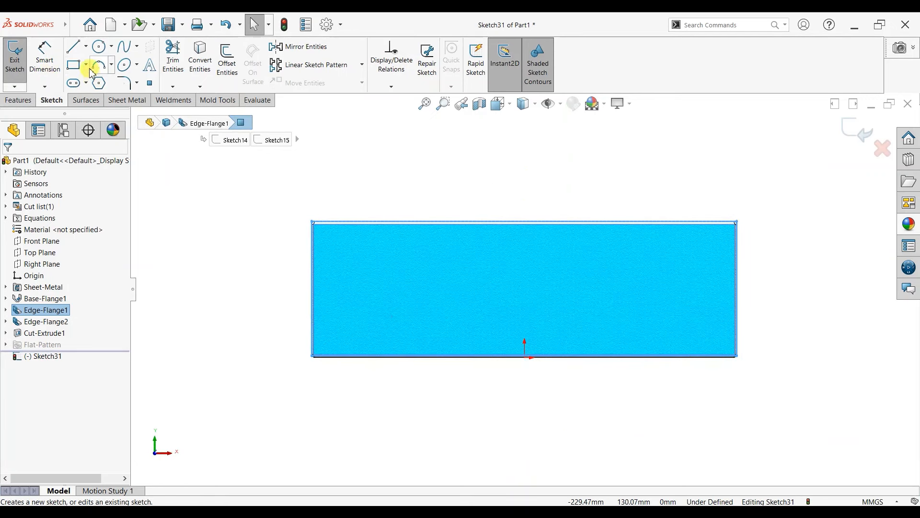
Sketch a vertical straight slot near the wall's left edge, about 53 mm between centers and about 9 mm wide
left_click(73, 82)
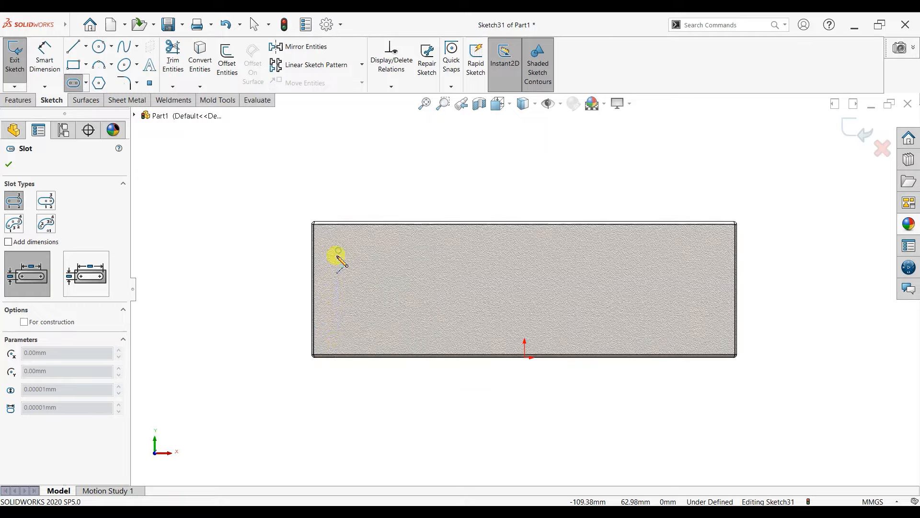
left_click(338, 253)
left_click(338, 340)
left_click(346, 342)
right_click(306, 188)
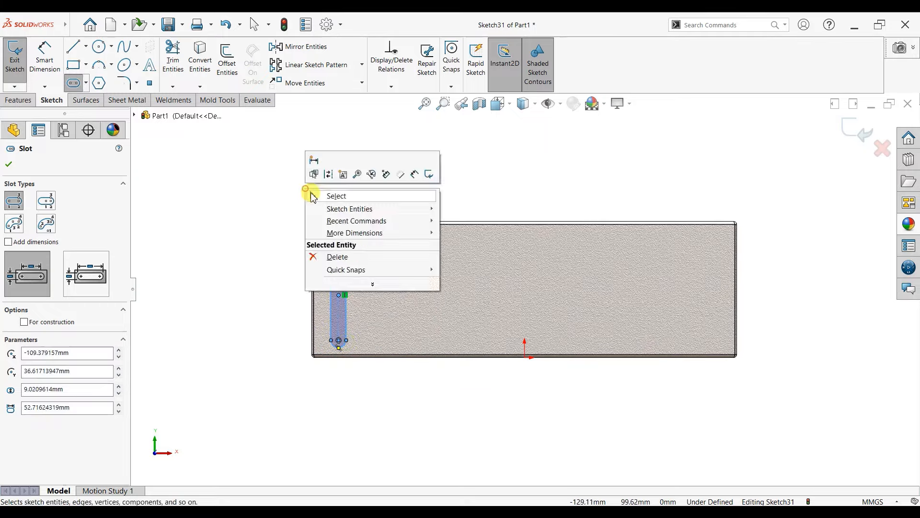
left_click(314, 196)
Dimension the distance from the slot's centerline to the wall's left edge as 15 mm
left_click(51, 65)
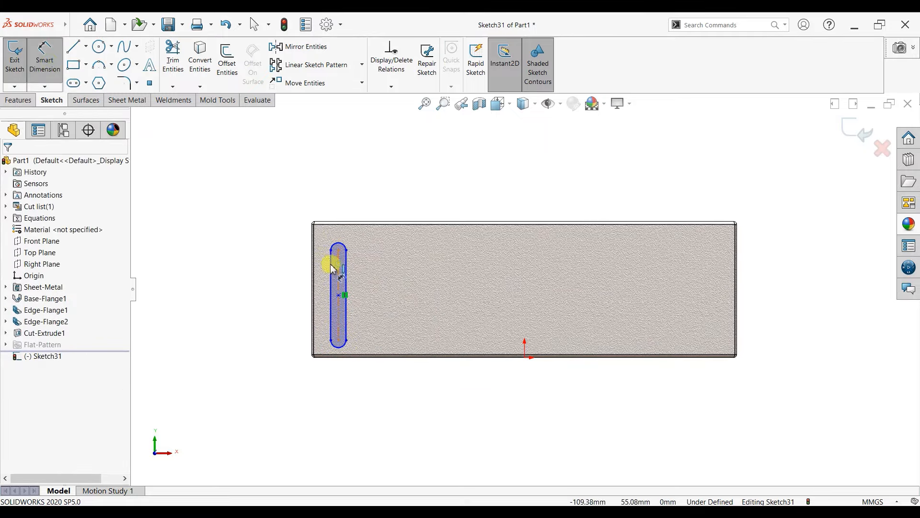
left_click(332, 268)
scroll(330, 269, "up", 4)
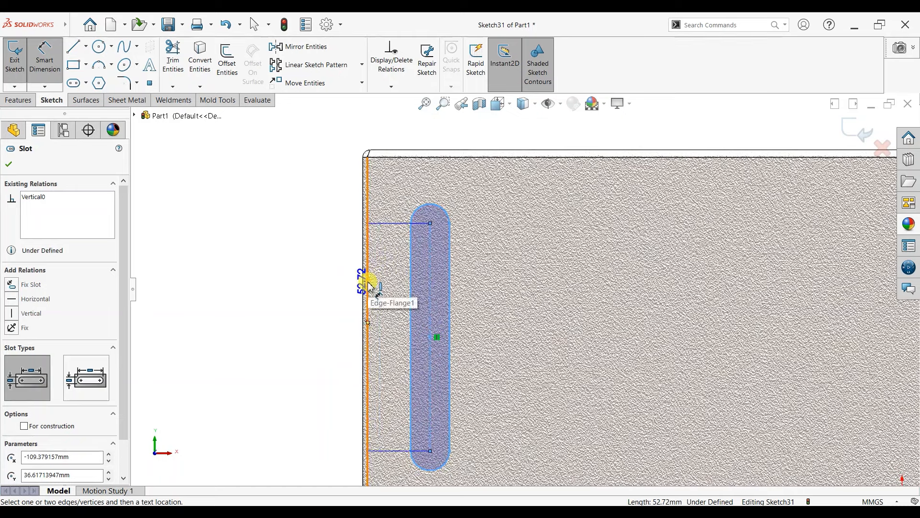
left_click(370, 287)
left_click(384, 136)
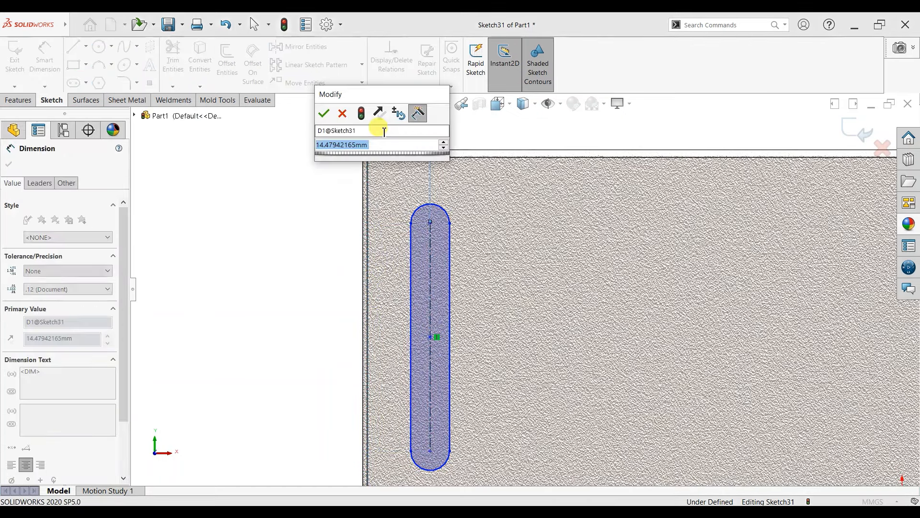
key("Return")
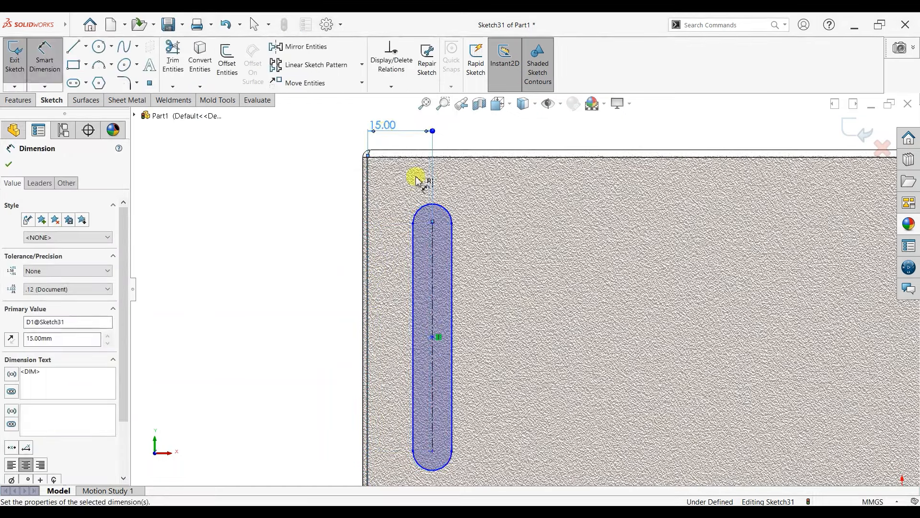
Dimension the distance from the slot's upper arc center to the wall's top edge as 15 mm
scroll(473, 287, "down", 2)
left_click(472, 235)
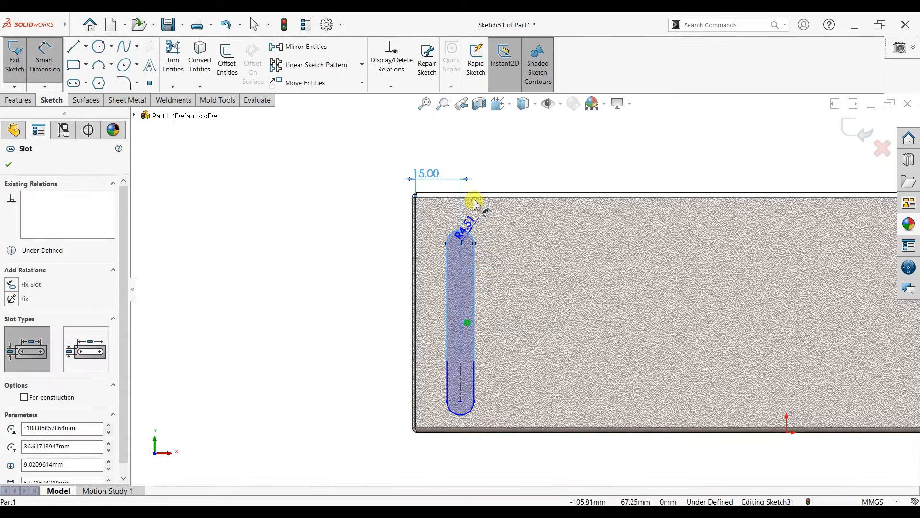
left_click(473, 191)
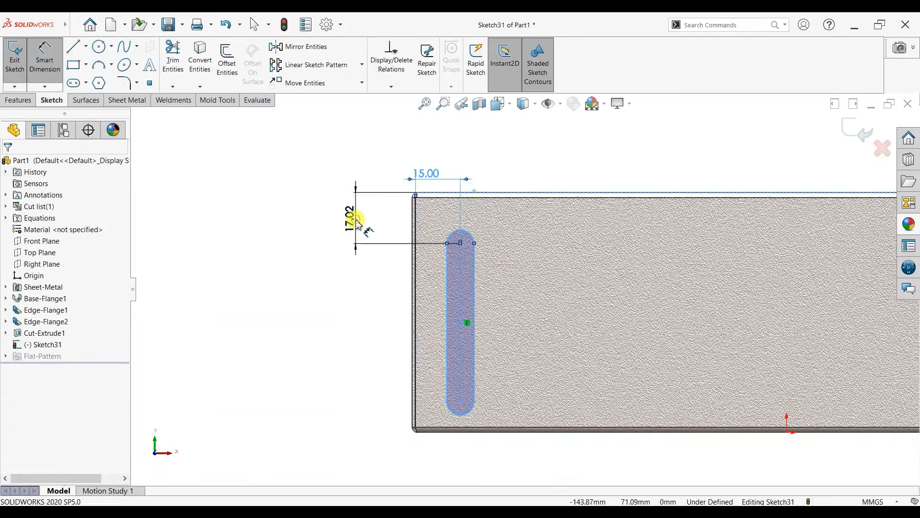
left_click(357, 223)
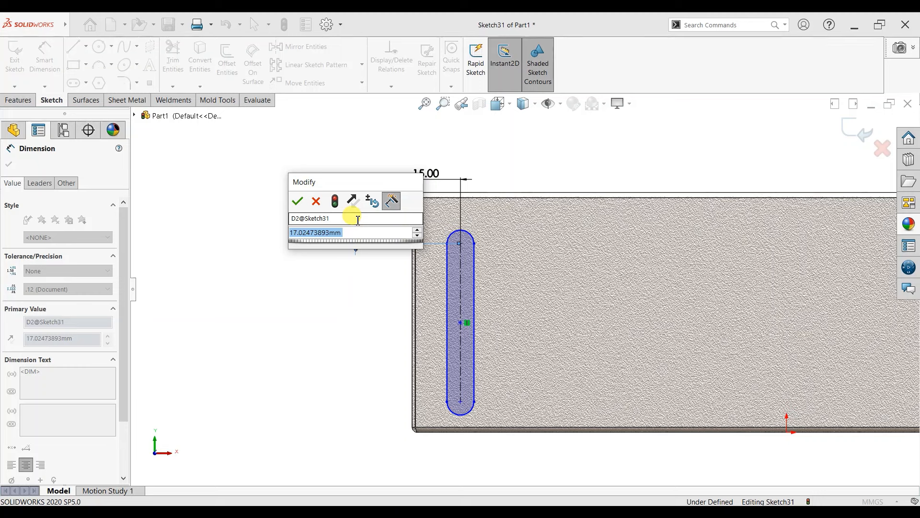
type("15")
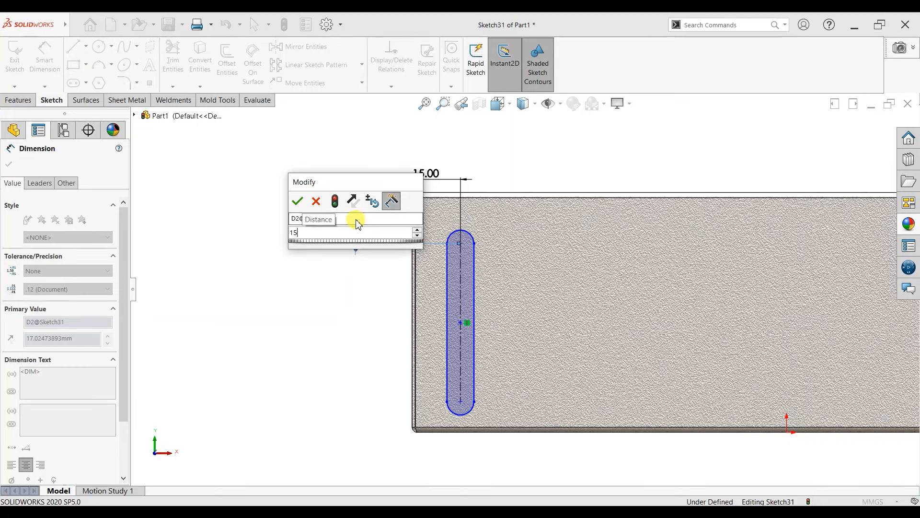
key("Return")
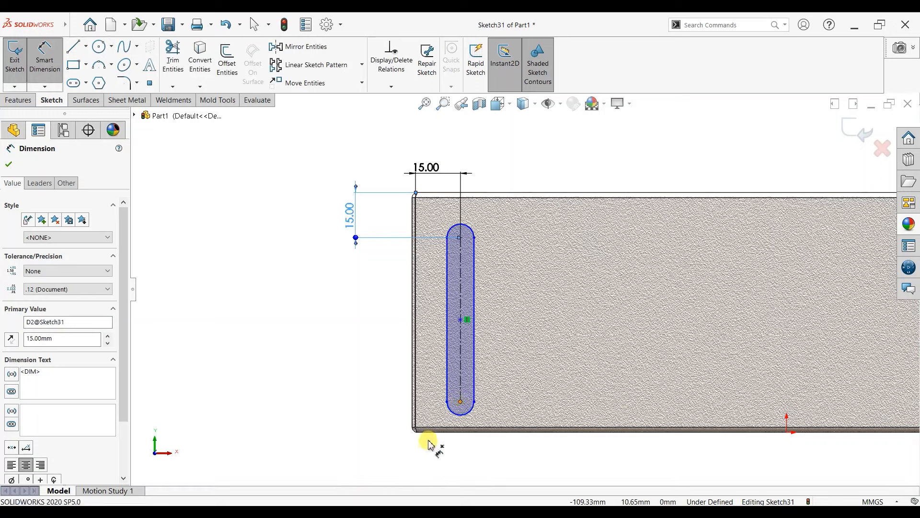
Dimension the distance from the slot's lower arc center to the wall's bottom edge as 15 mm
left_click(434, 431)
left_click(339, 422)
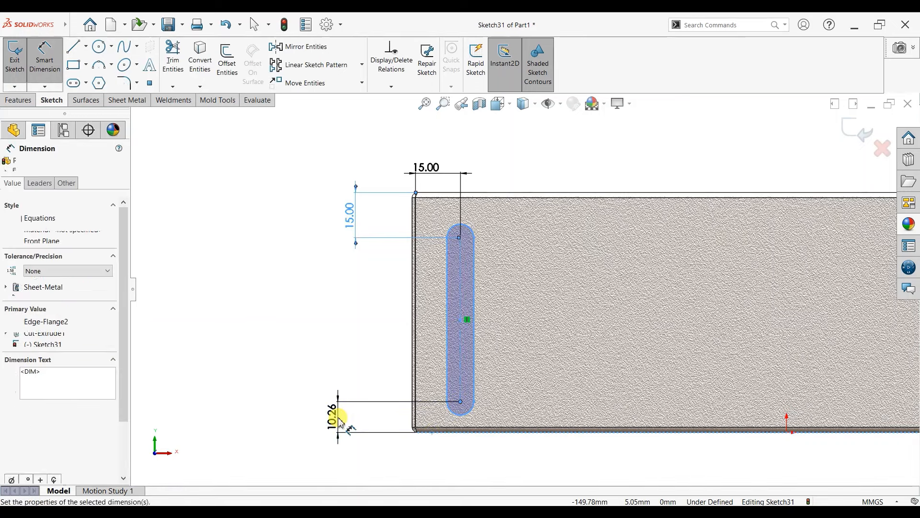
key("Return")
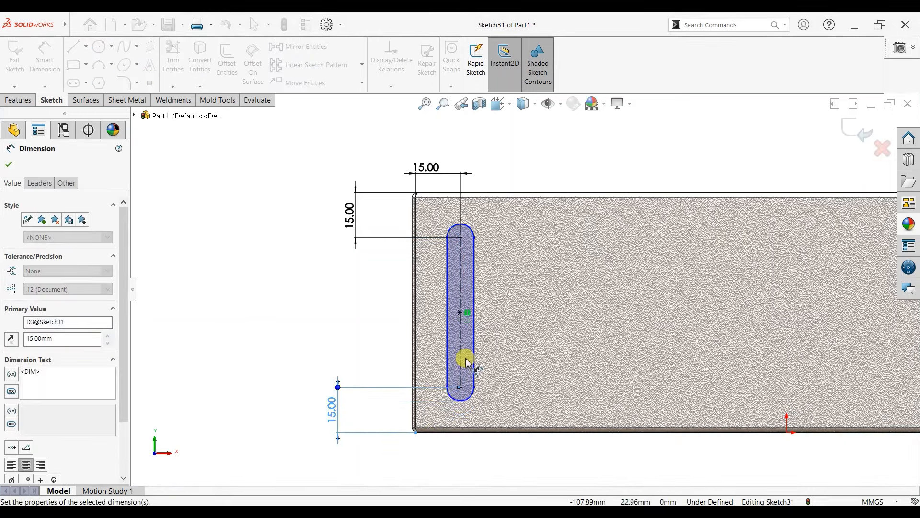
Dimension the slot's width as 5 mm and finish dimensioning
left_click(474, 366)
left_click(447, 335)
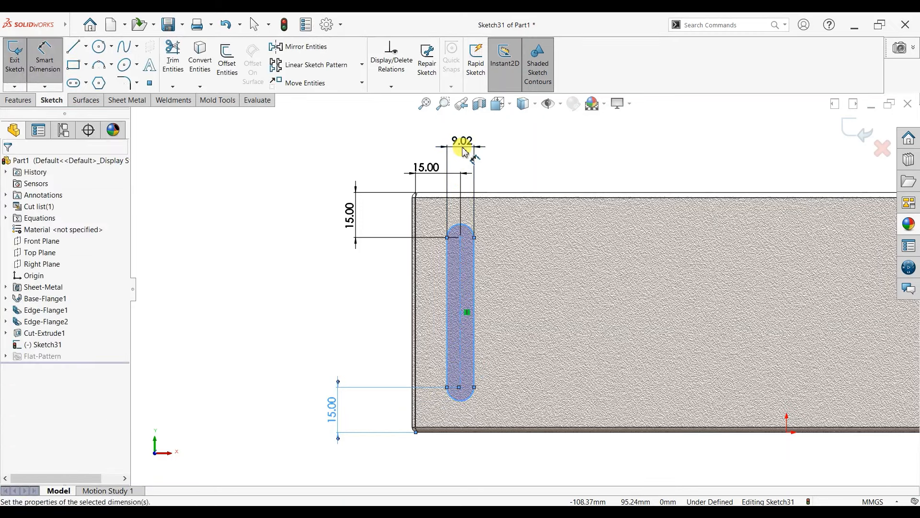
left_click(463, 151)
type("5")
key("Return")
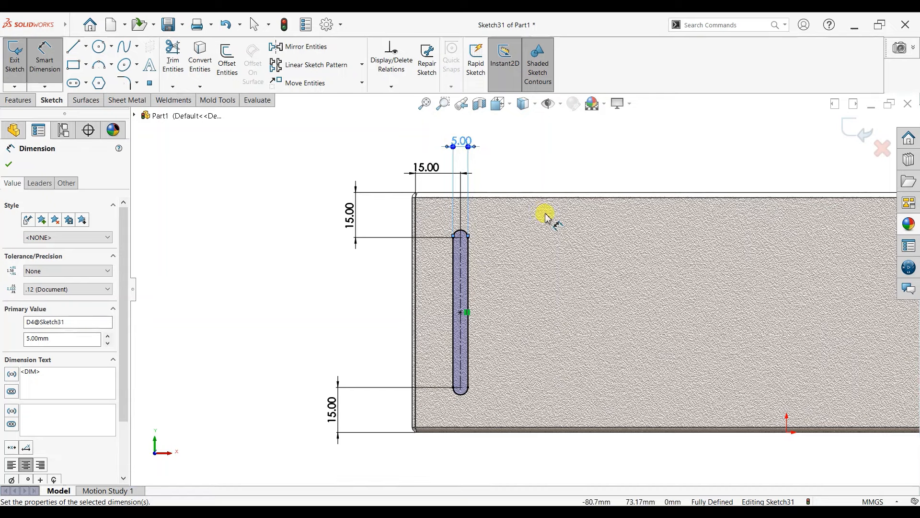
scroll(527, 219, "up", 1)
left_click(8, 165)
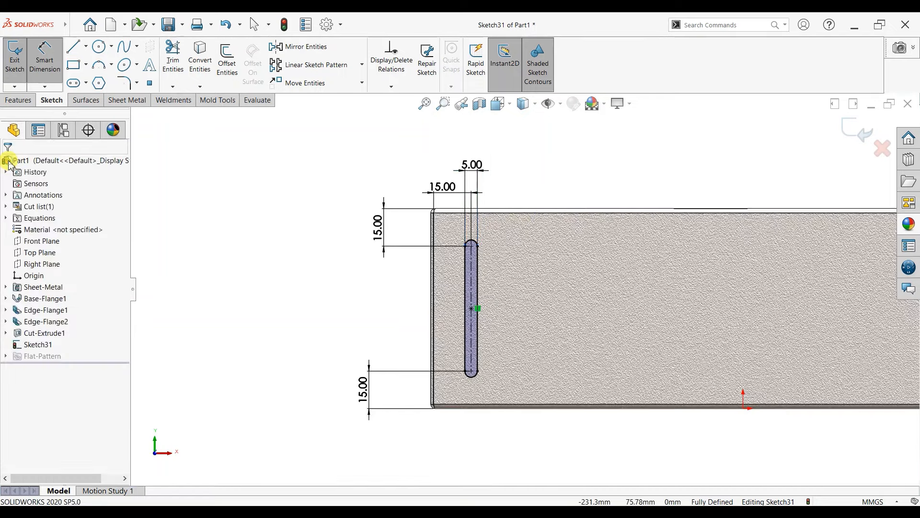
Start a linear sketch pattern along the X-axis with the dimensioned slot as the entity to pattern
scroll(705, 192, "up", 2)
scroll(821, 267, "up", 2)
key("f")
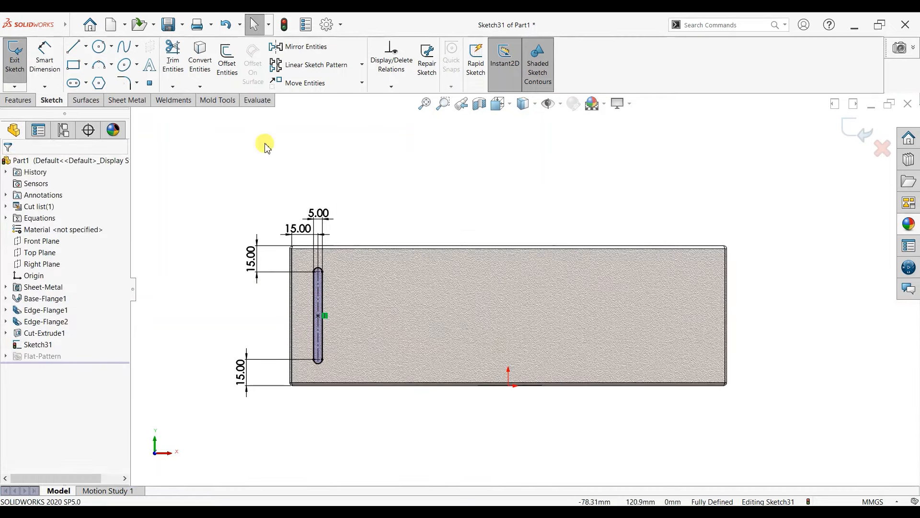
left_click(306, 64)
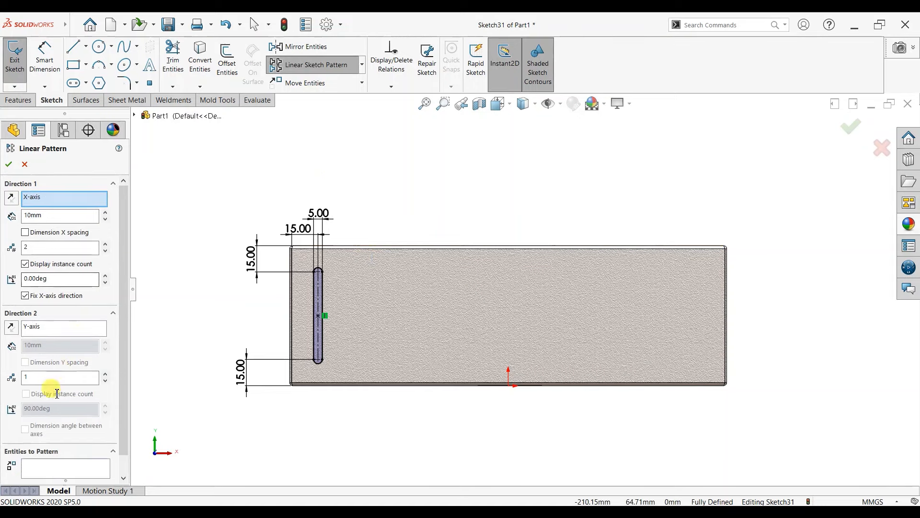
left_click(48, 467)
scroll(292, 359, "down", 3)
left_click(349, 317)
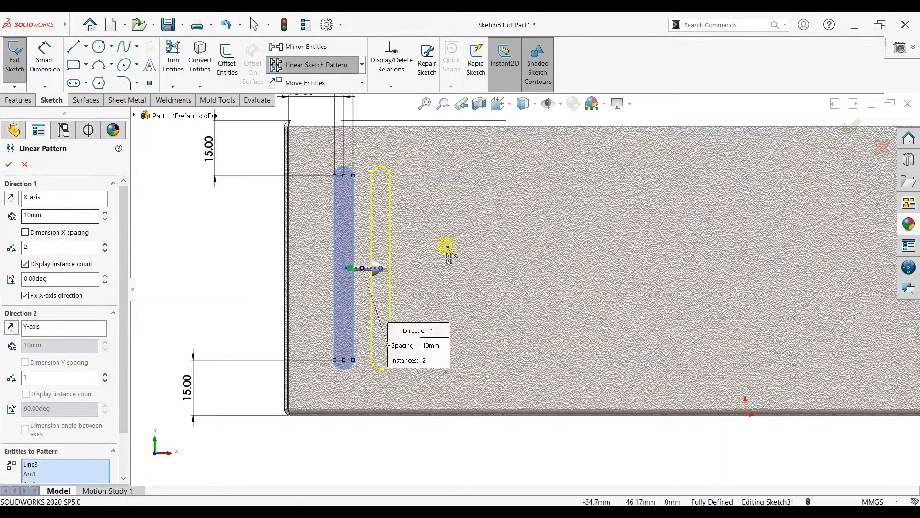
Set the slot pattern to 23 instances at 10 mm spacing and accept it
scroll(527, 226, "up", 2)
scroll(713, 185, "down", 1)
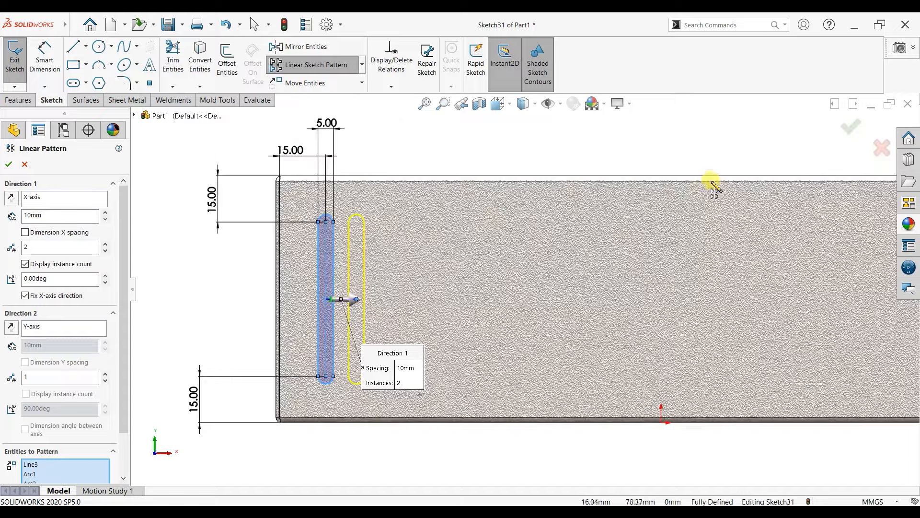
left_click(106, 244)
scroll(526, 251, "up", 1)
scroll(729, 271, "up", 1)
scroll(731, 277, "down", 1)
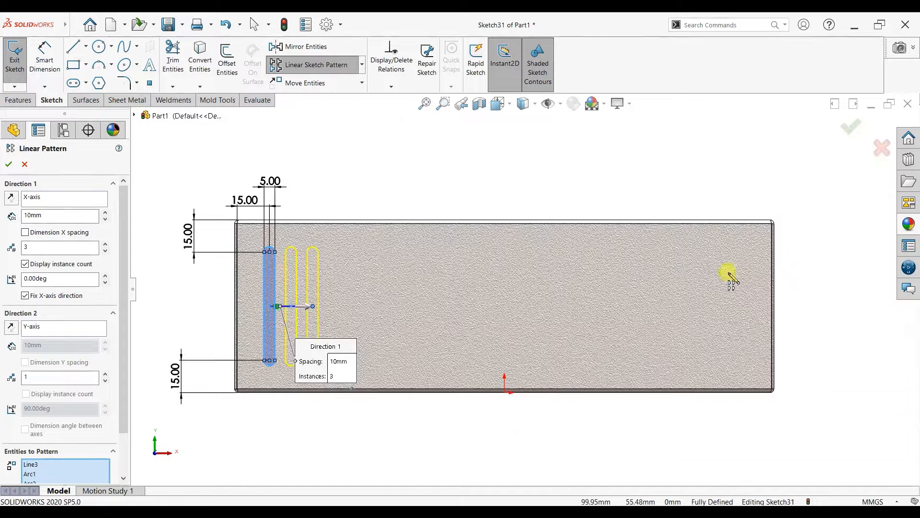
left_click(105, 245)
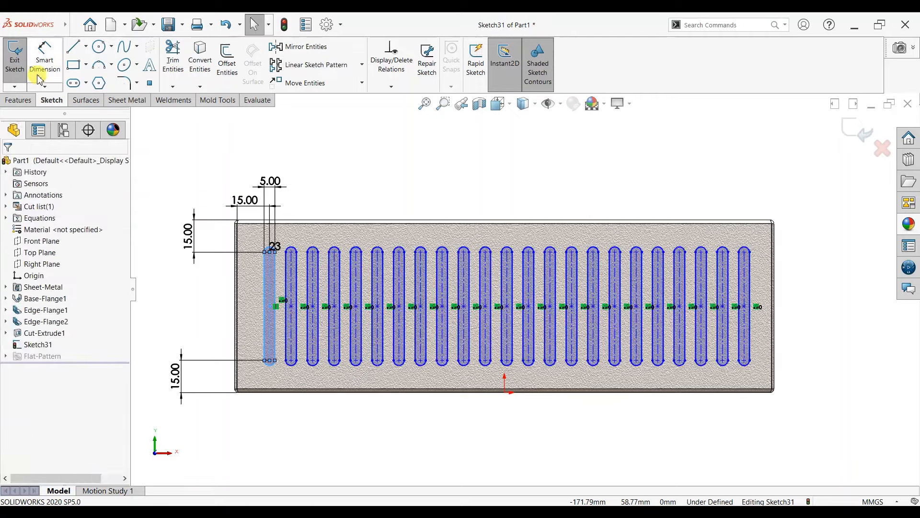
Dimension the distance from the last patterned slot's centerline to the wall's right edge as 15 mm
left_click(43, 60)
scroll(781, 300, "down", 1)
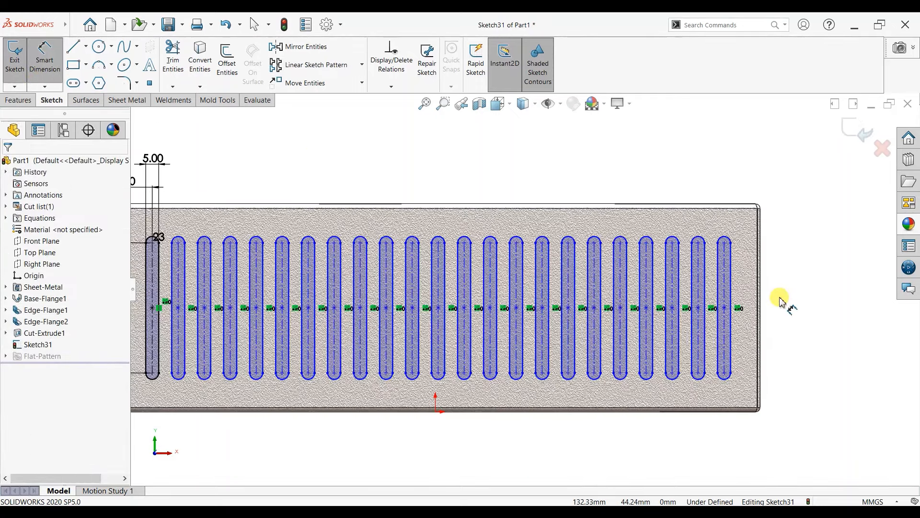
left_click(737, 292)
scroll(730, 297, "up", 1)
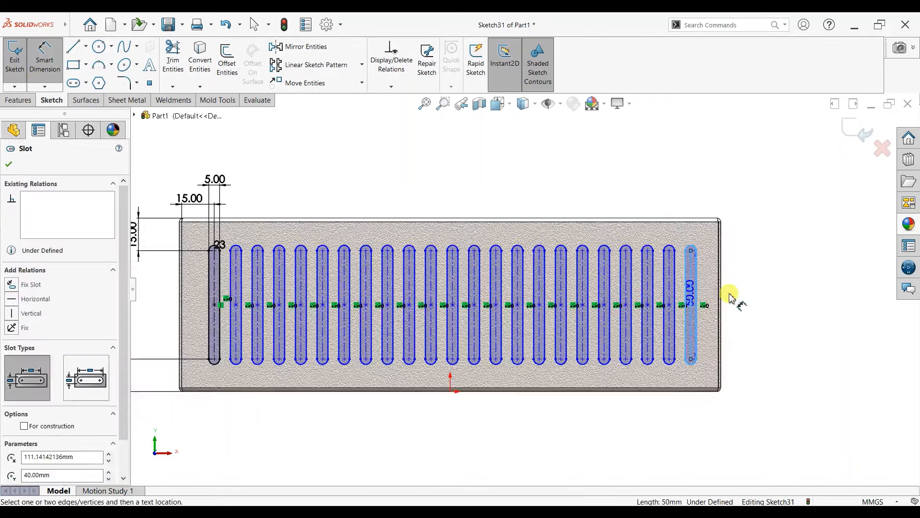
scroll(724, 290, "down", 1)
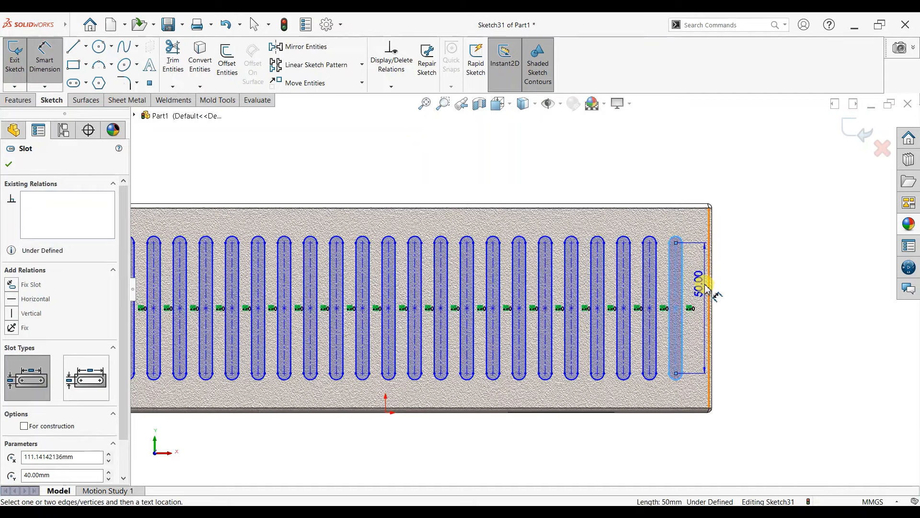
left_click(690, 181)
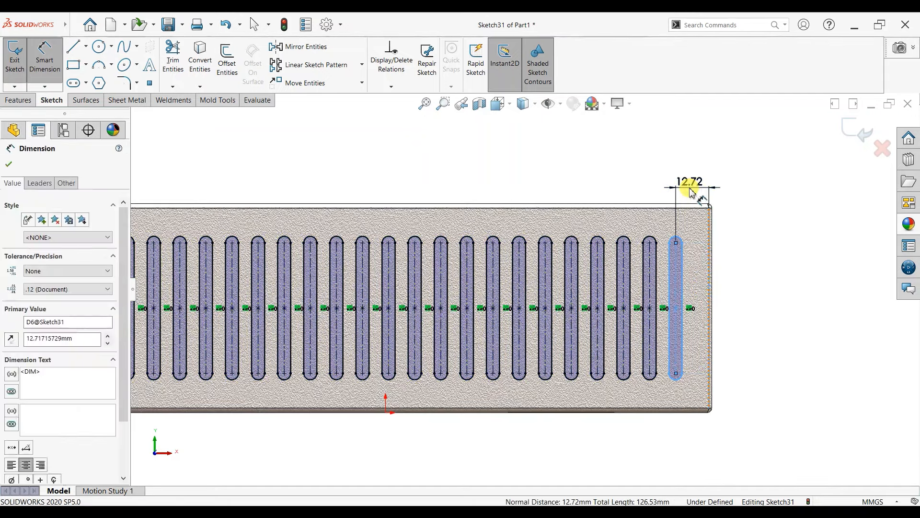
type("15")
key("Return")
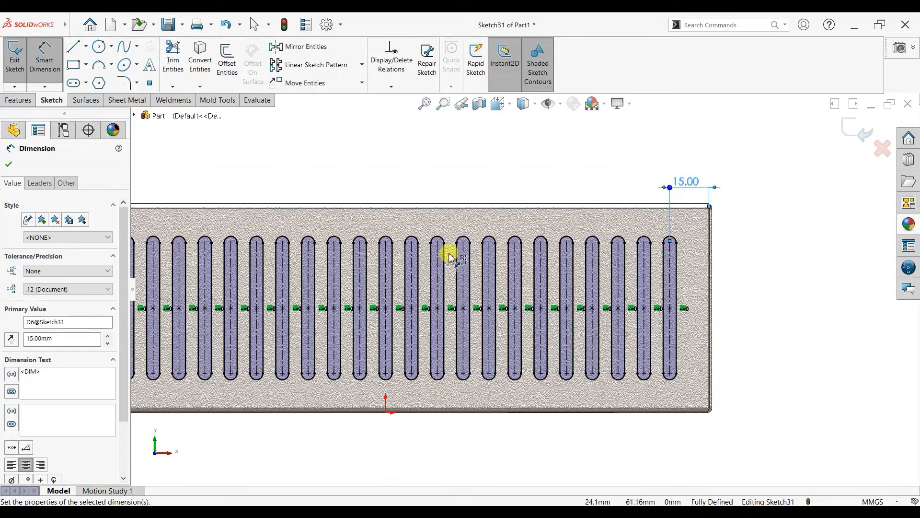
key("f")
left_click(9, 164)
Cut the patterned slots through the front wall only with an Extruded Cut
left_click(19, 99)
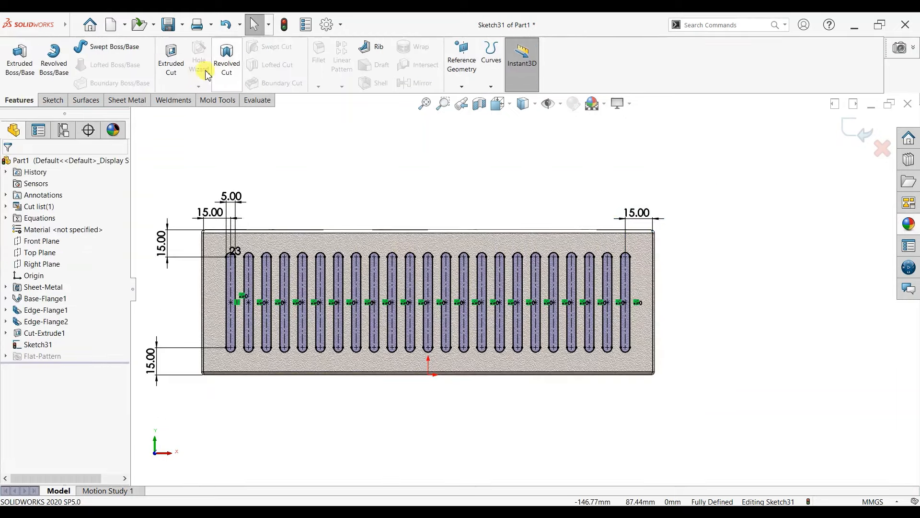
left_click(174, 69)
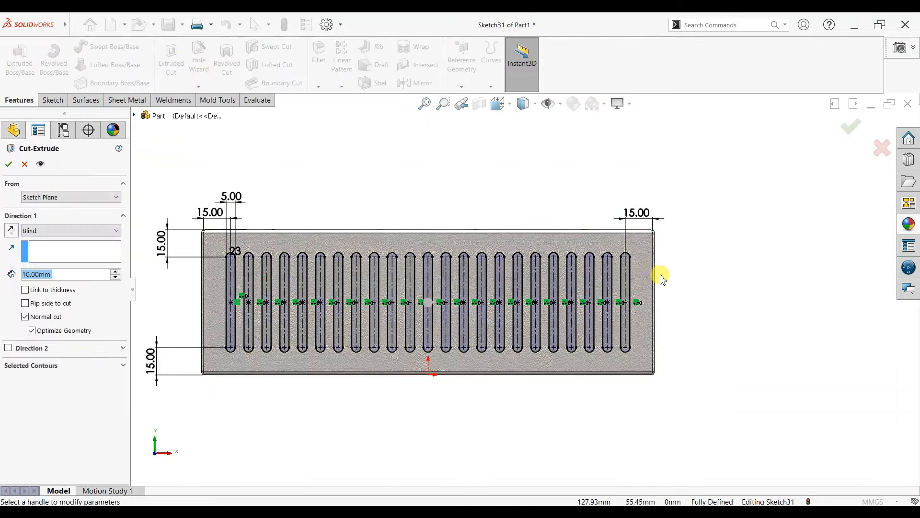
left_click(88, 232)
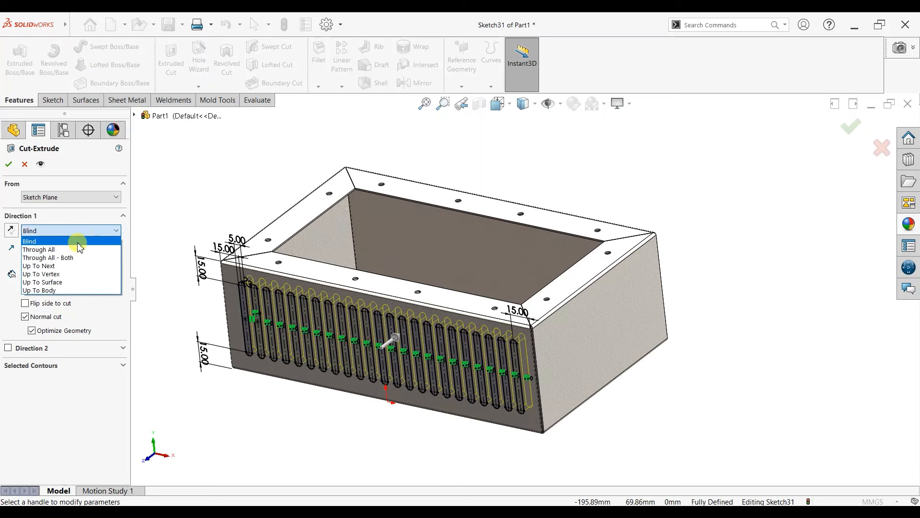
left_click(65, 261)
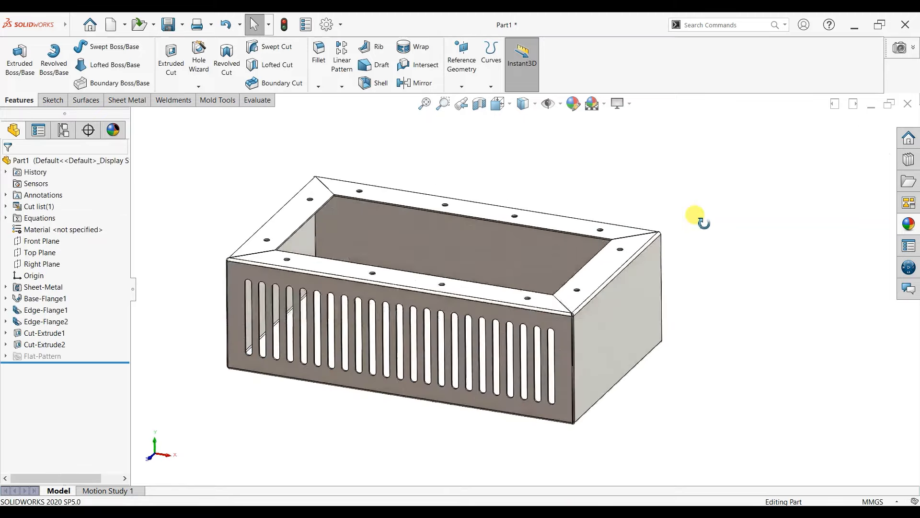
Start a new sketch on the outer bottom face of the box, viewed normal to that face
middle_click_drag(695, 215, 635, 196)
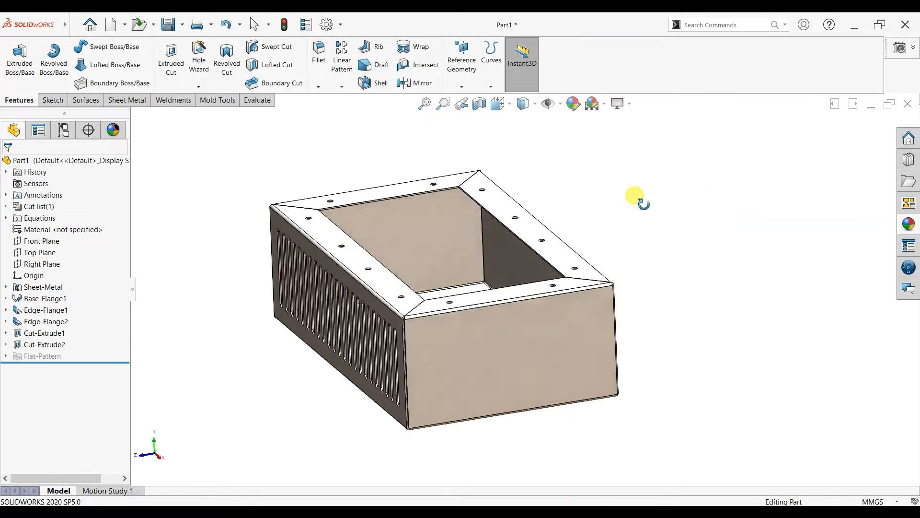
key("space")
left_click(380, 312)
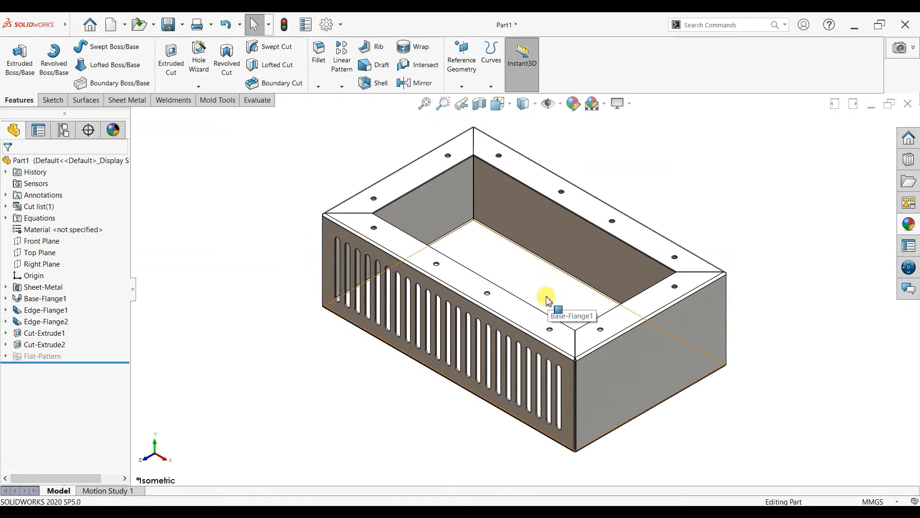
middle_click_drag(494, 387, 543, 214)
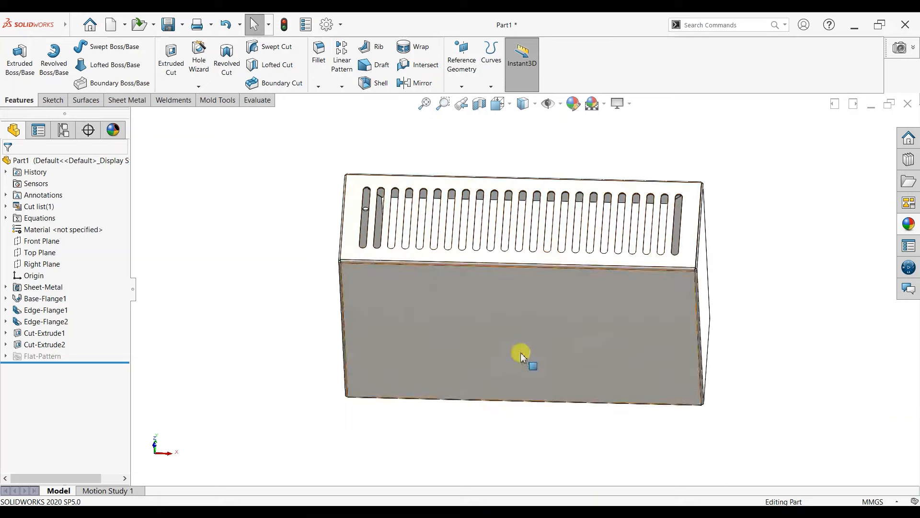
left_click(520, 353)
key("ctrl+8")
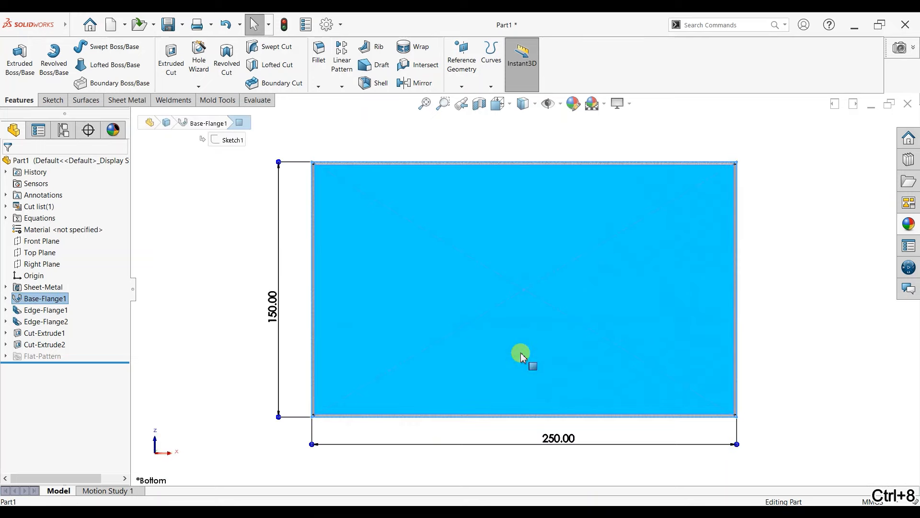
left_click(54, 100)
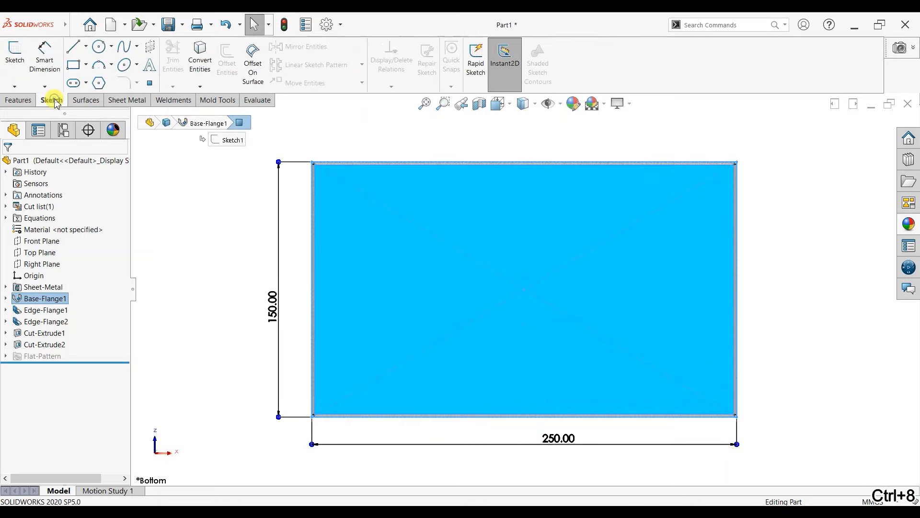
left_click(15, 56)
Sketch a center rectangle about 152 by 91 mm on the bottom face, centered on the origin and with its corner on the diagonal
left_click(86, 65)
left_click(103, 92)
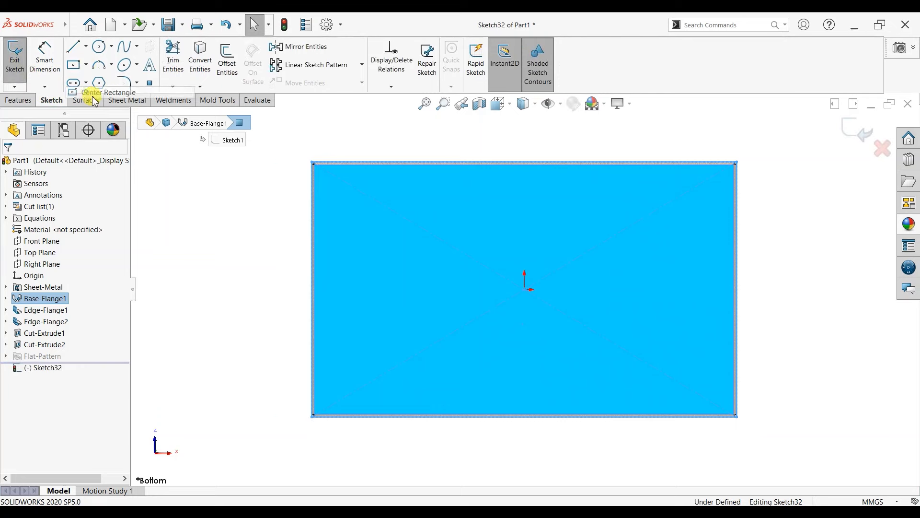
left_click(526, 289)
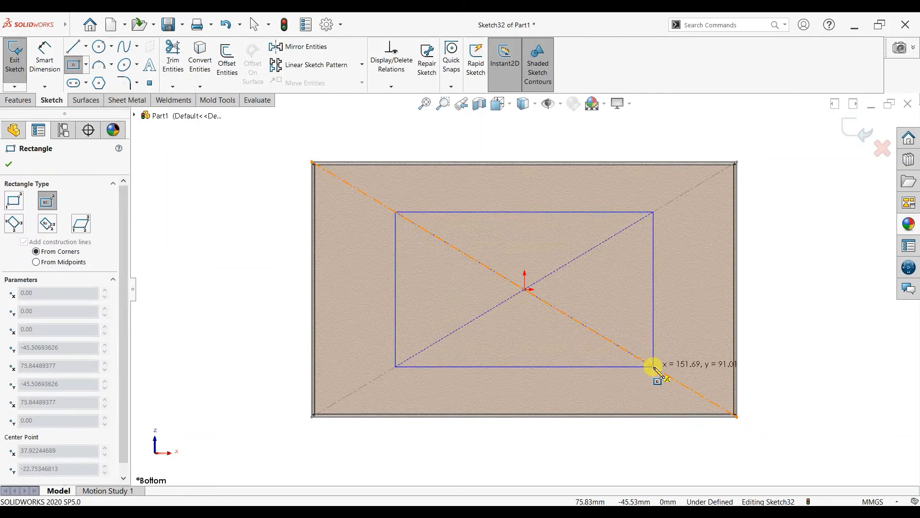
left_click(657, 369)
Dimension the rectangle's horizontal side as 150 mm
left_click(44, 57)
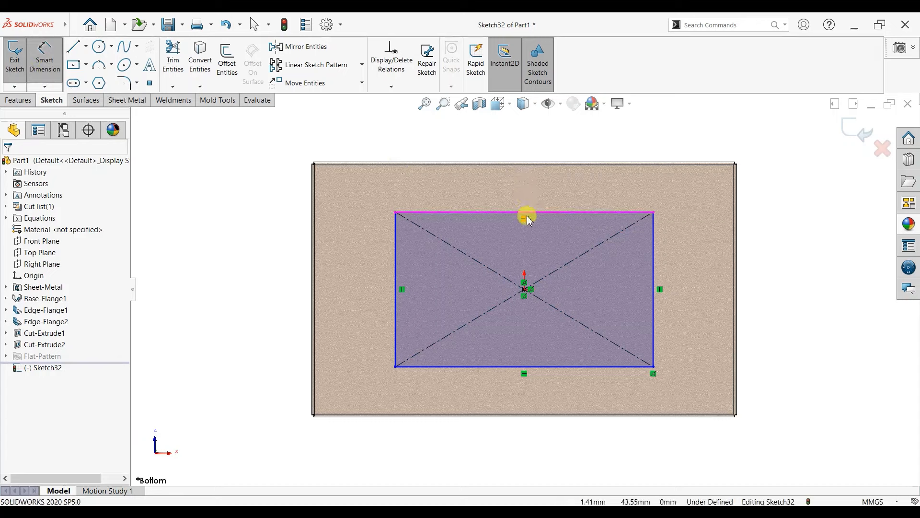
left_click(527, 136)
type("15")
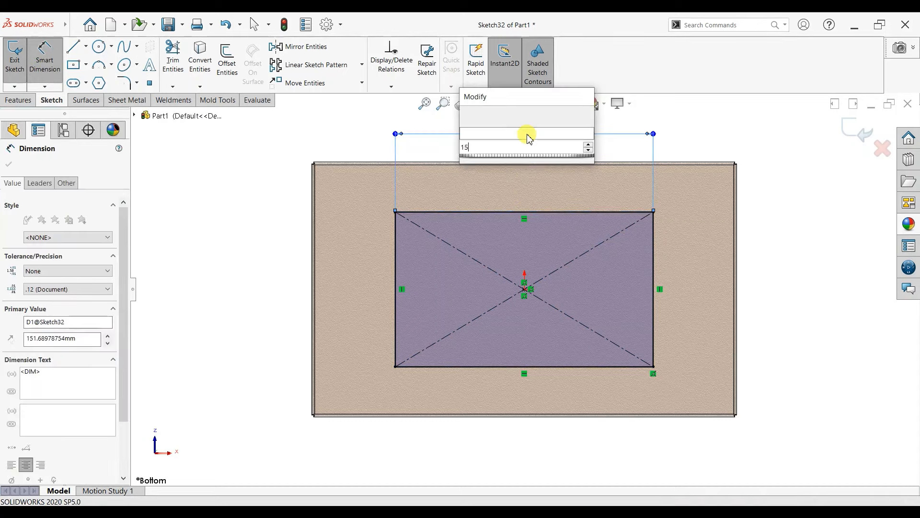
key("Return")
left_click(526, 194)
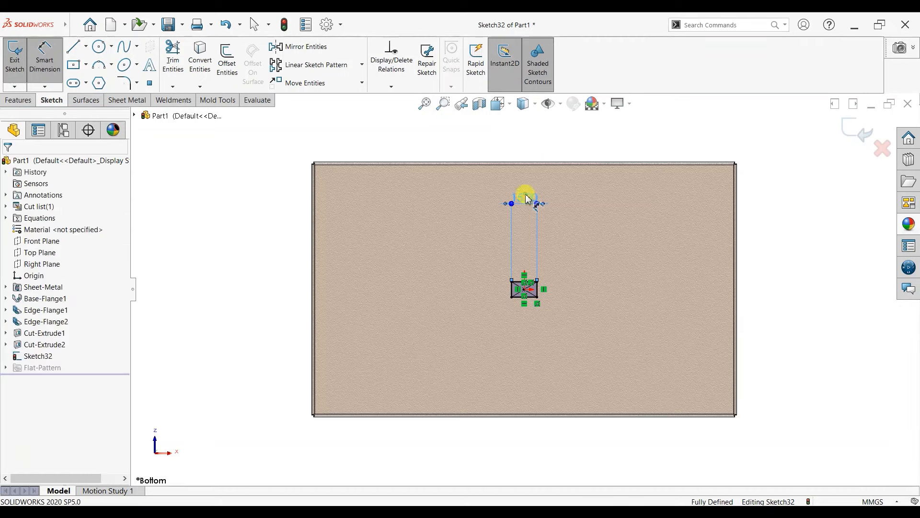
double_click(525, 194)
type("150")
key("Return")
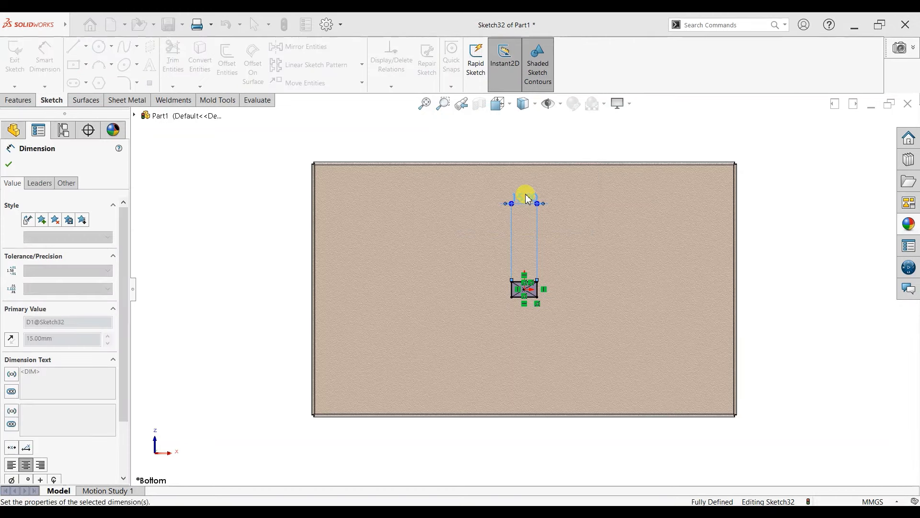
Add a driven dimension to the rectangle's vertical side and finish dimensioning
left_click(397, 278)
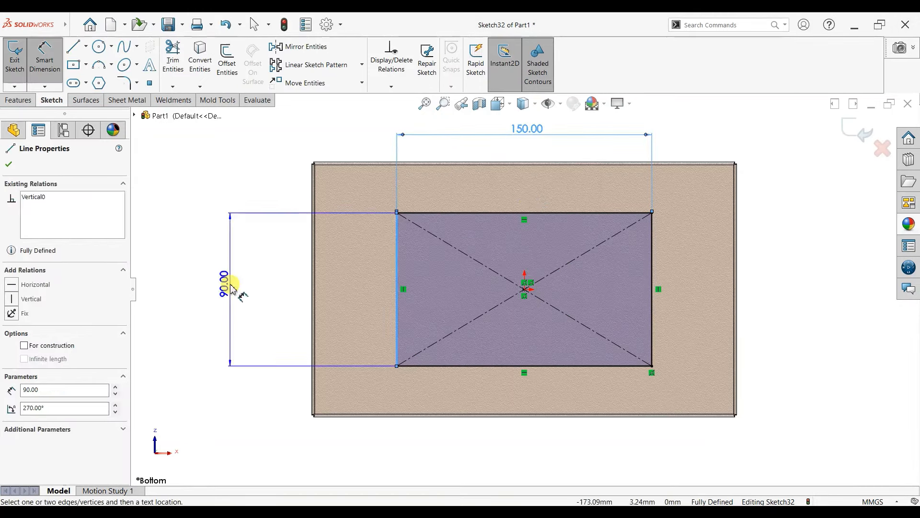
left_click(230, 288)
left_click(370, 149)
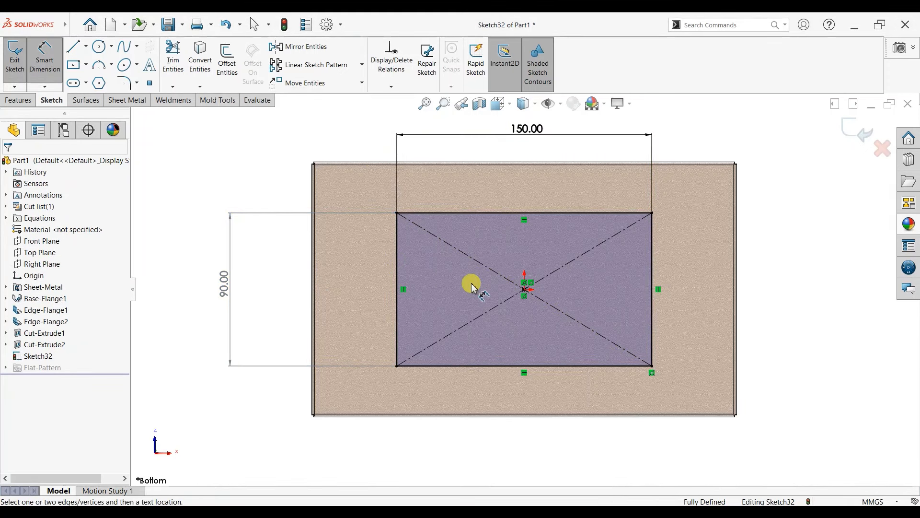
key("Escape")
Convert the rectangle's four sides to construction geometry
left_click(471, 242)
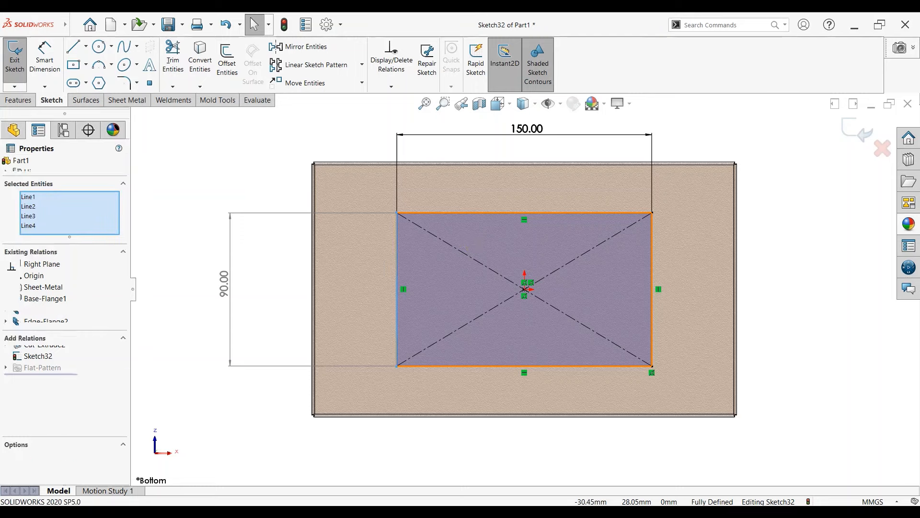
left_click(53, 457)
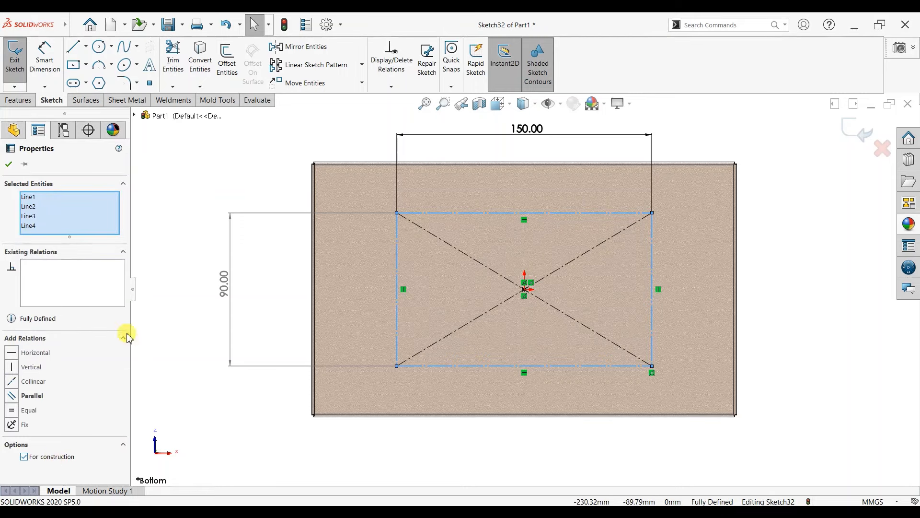
left_click(10, 164)
Trim away the rectangle's two diagonal construction lines with Power trim
scroll(748, 231, "down", 1)
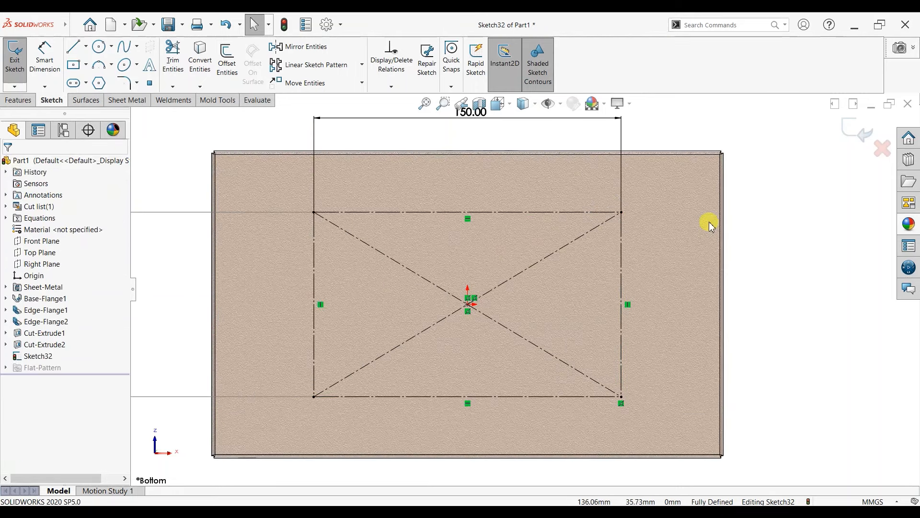
left_click(197, 54)
left_click(190, 58)
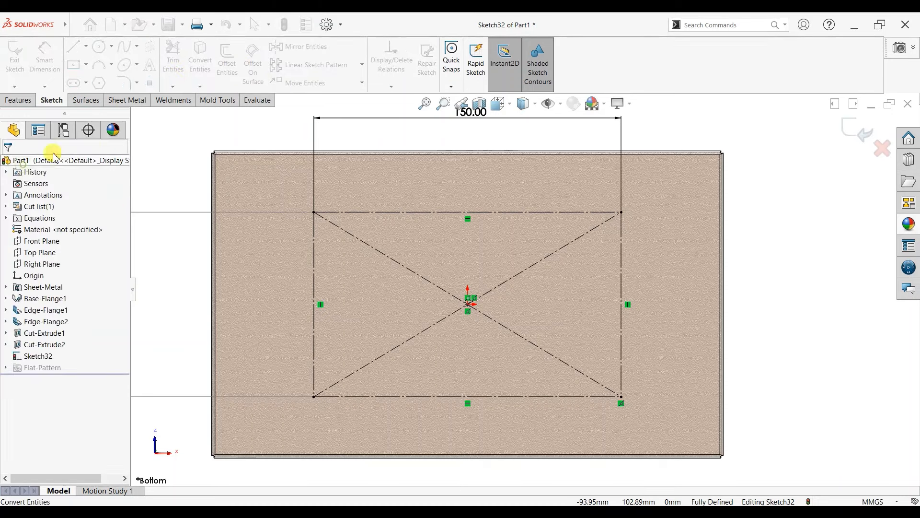
left_click(180, 61)
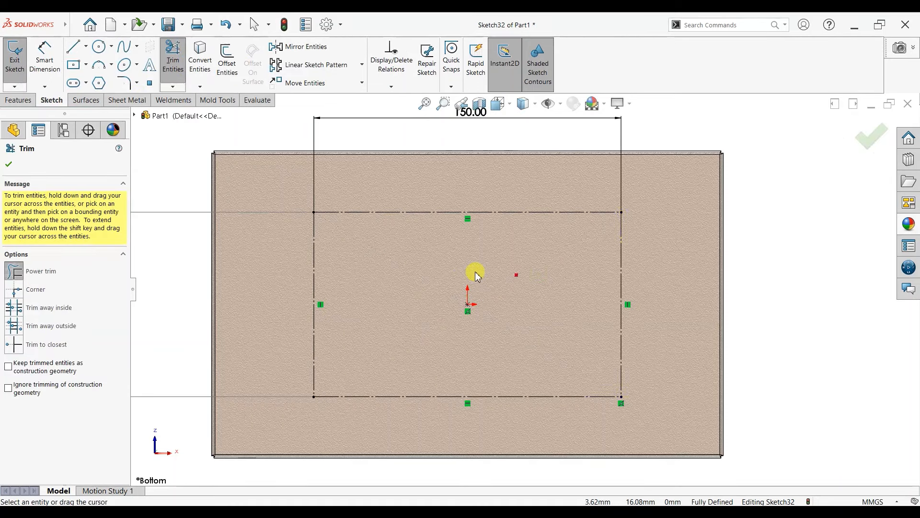
left_click(8, 163)
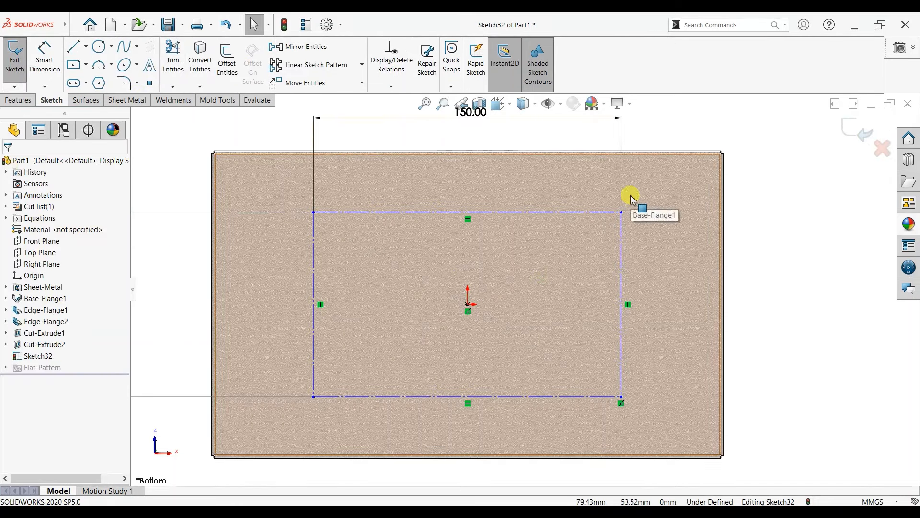
scroll(658, 193, "down", 1)
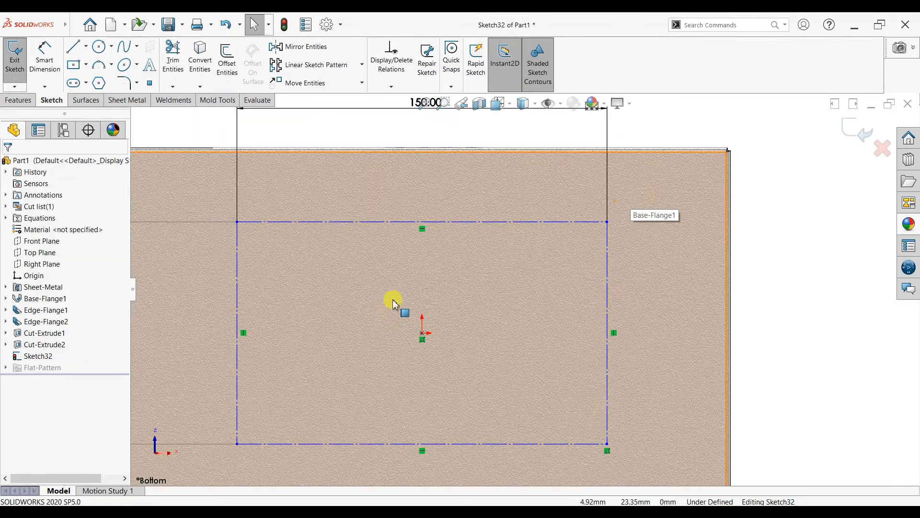
Sketch a circle about 5.3 mm in diameter centred on the origin of the bottom face
left_click(99, 47)
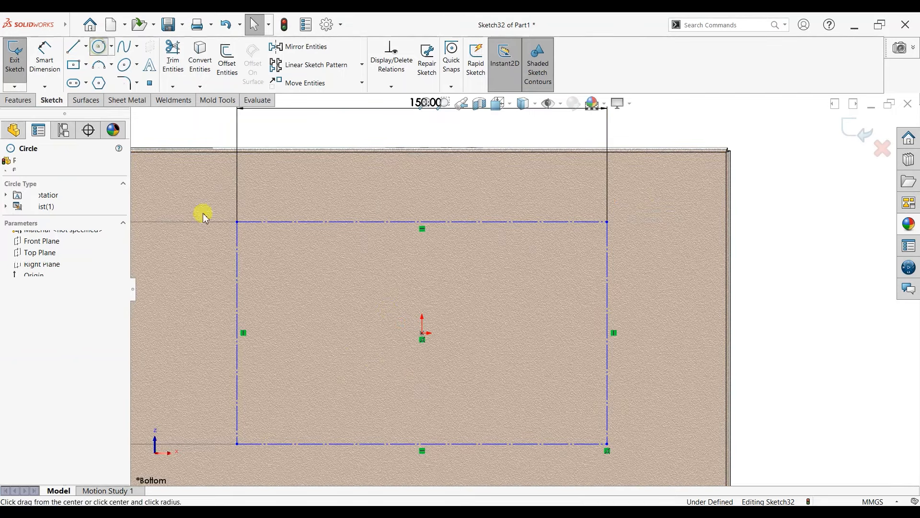
left_click(422, 332)
left_click(425, 341)
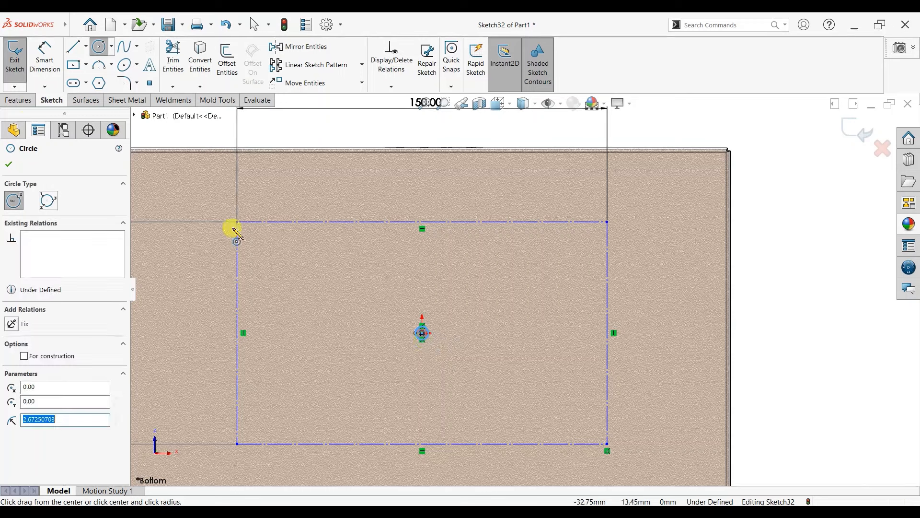
Dimension the central circle's diameter as 4.5 mm and finish dimensioning
left_click(43, 55)
left_click(431, 334)
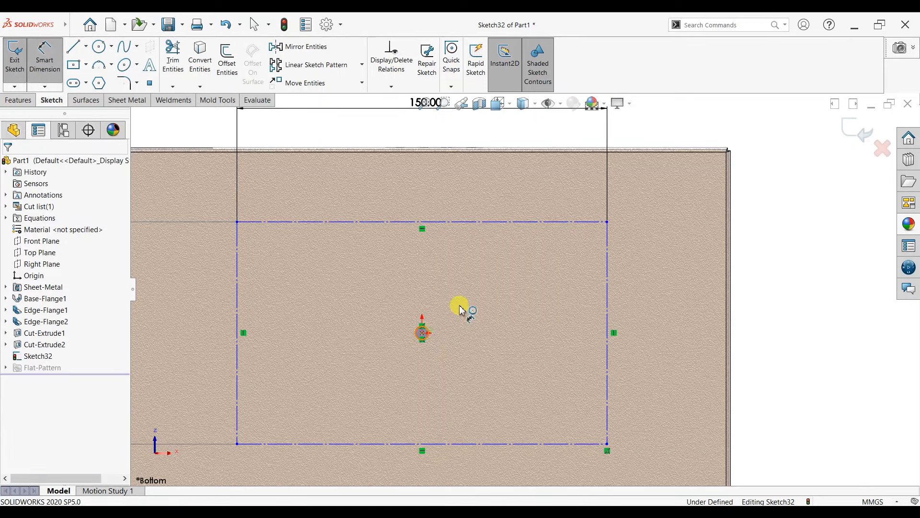
left_click(460, 310)
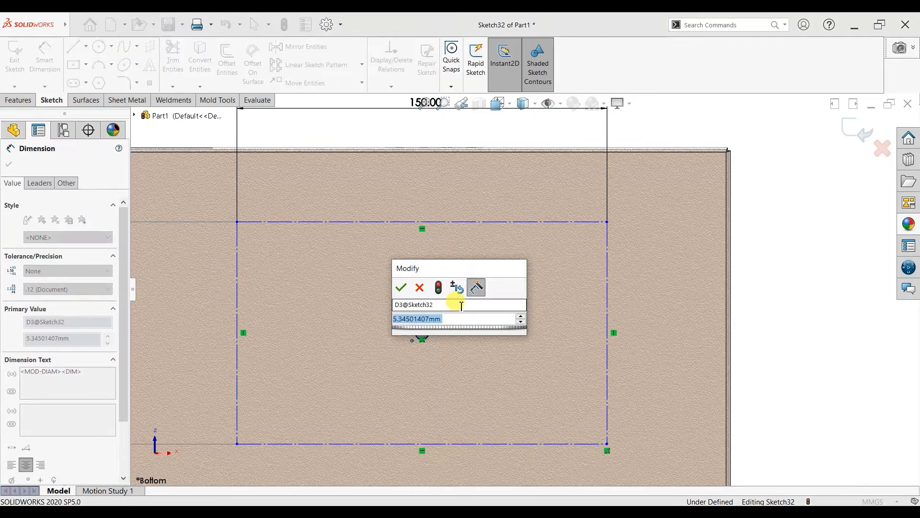
type("4.5")
key("Return")
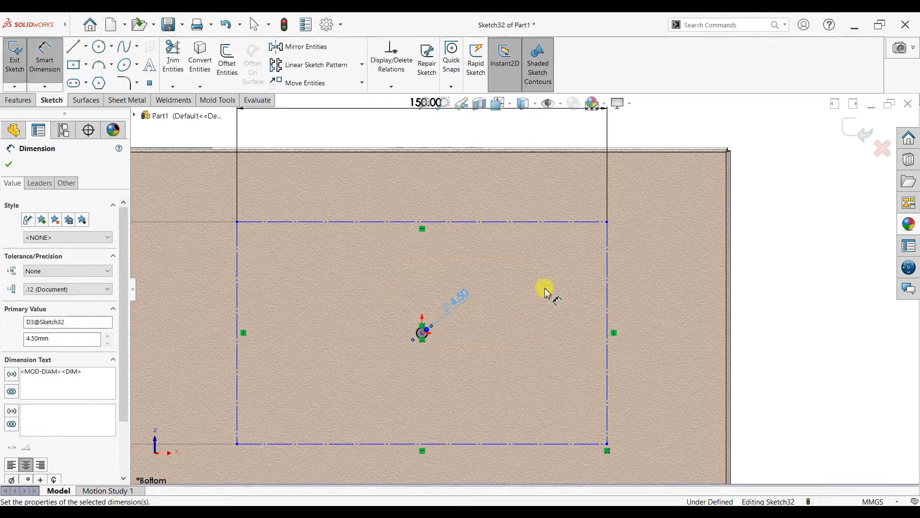
left_click(8, 164)
key("f")
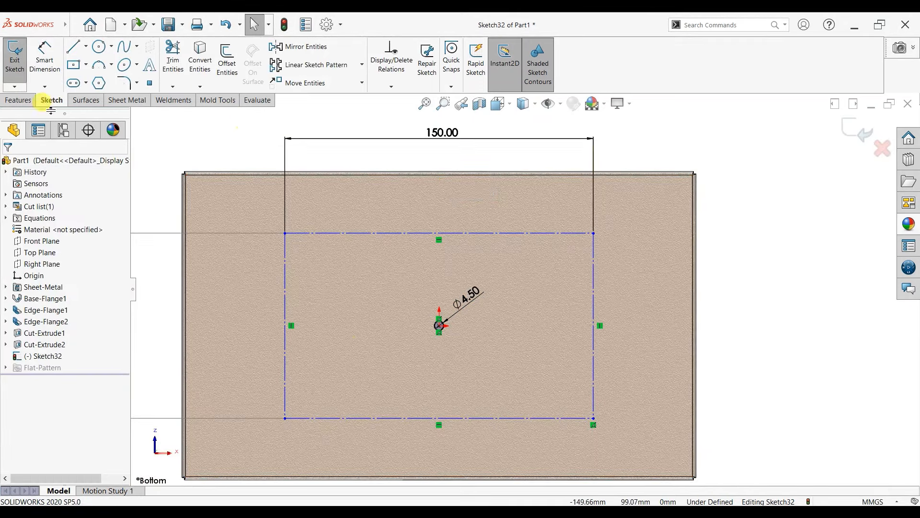
Cut-extrude the central circle with the end condition Through All - Both
left_click(18, 100)
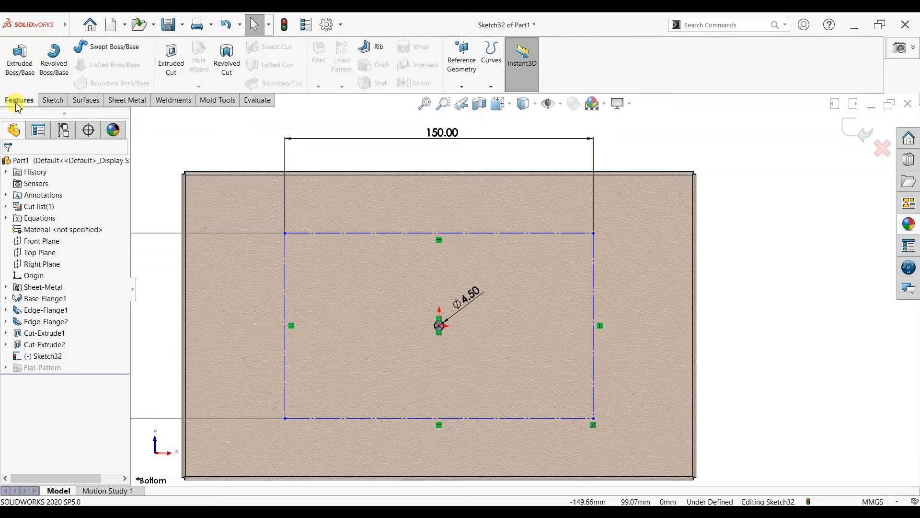
left_click(178, 71)
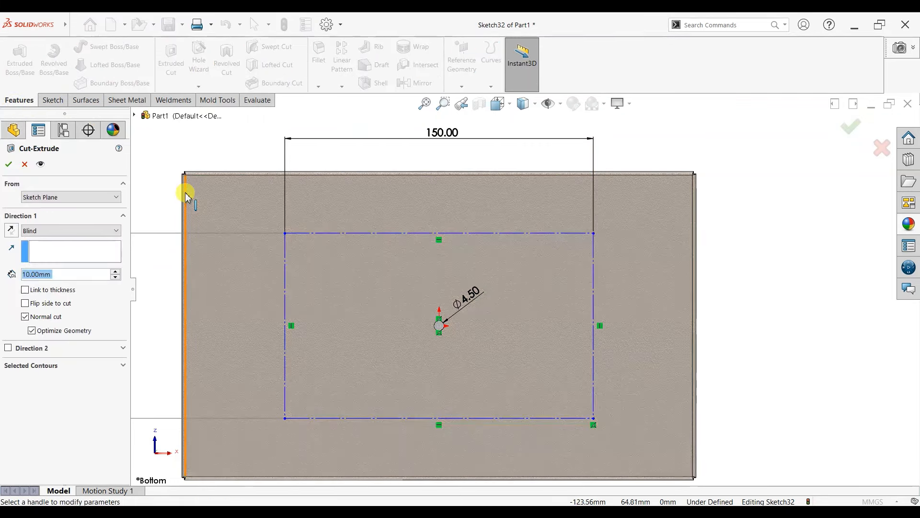
left_click(72, 231)
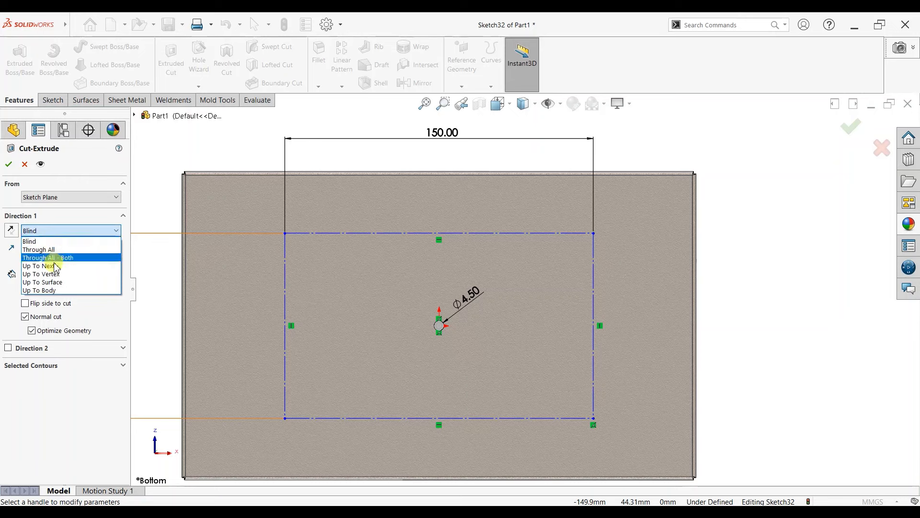
left_click(41, 257)
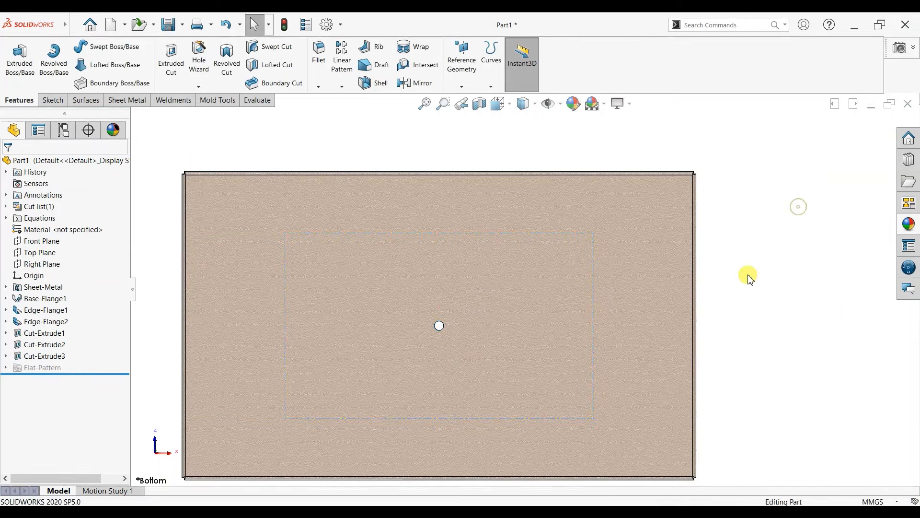
Try a Fill Pattern using the central hole's sketch, with its construction rectangle, as the fill boundary
scroll(748, 275, "up", 2)
left_click(6, 357)
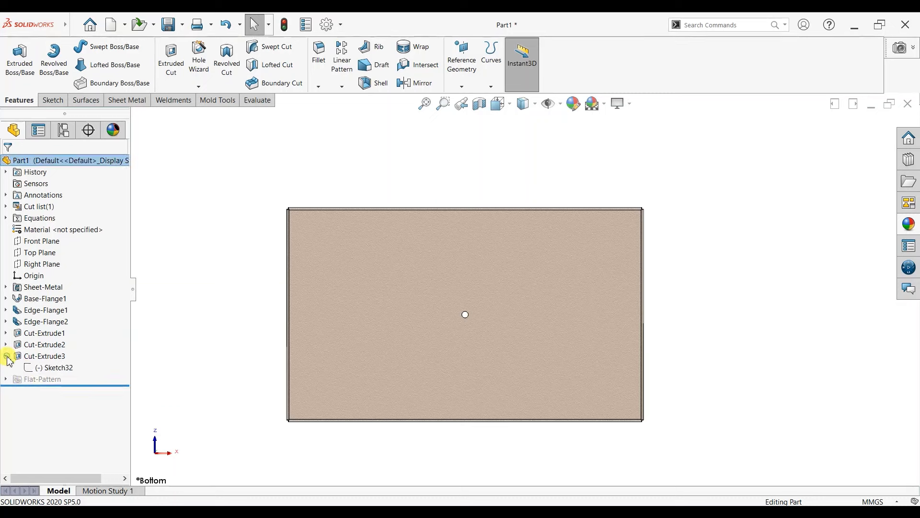
left_click(35, 369)
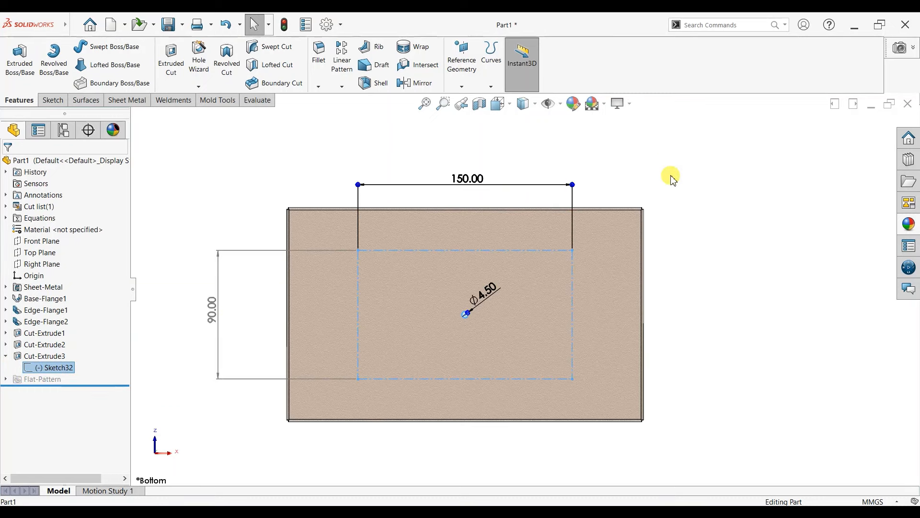
left_click(340, 88)
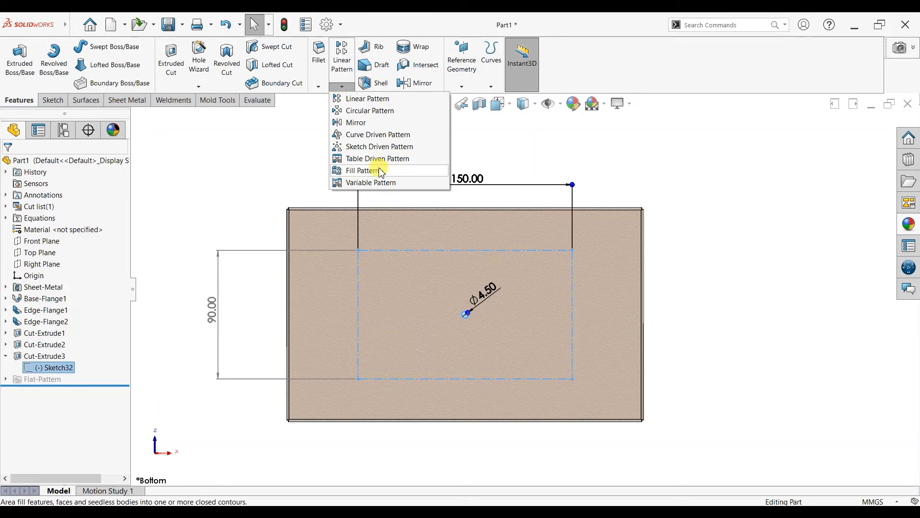
left_click(364, 170)
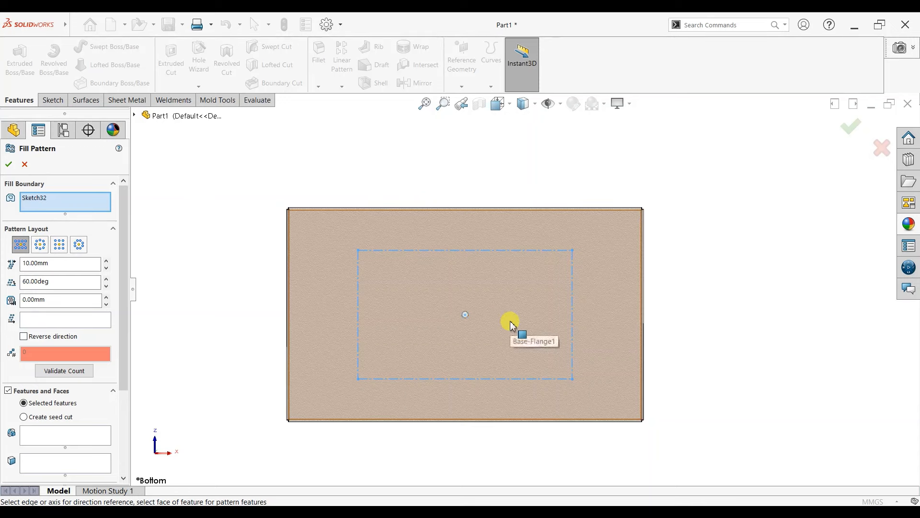
right_click(64, 205)
left_click(71, 210)
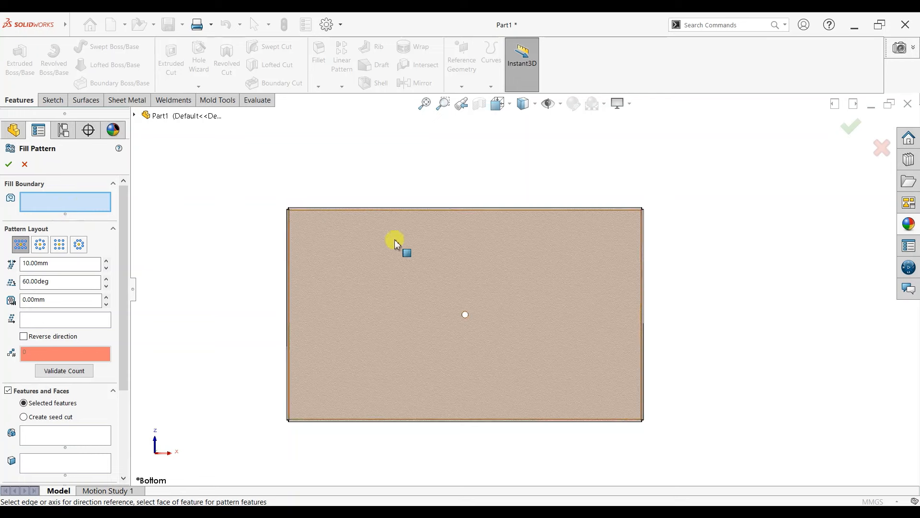
left_click(135, 116)
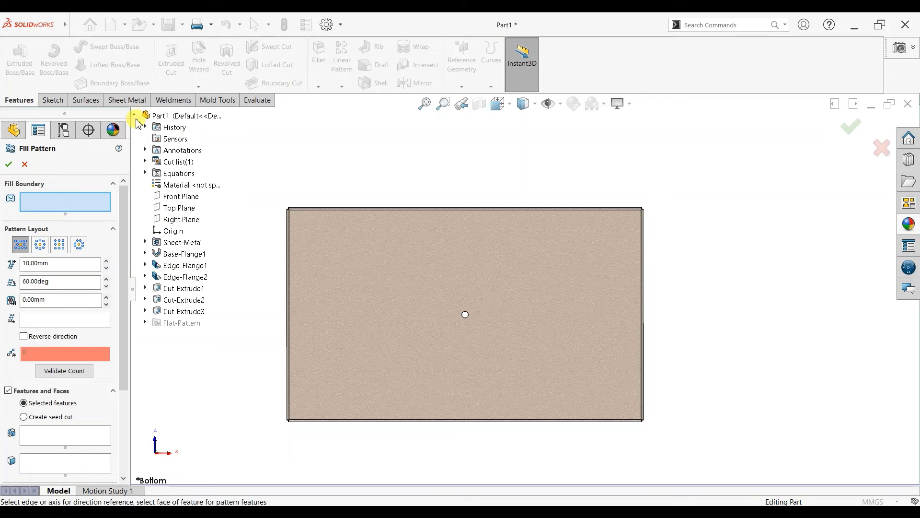
left_click(146, 311)
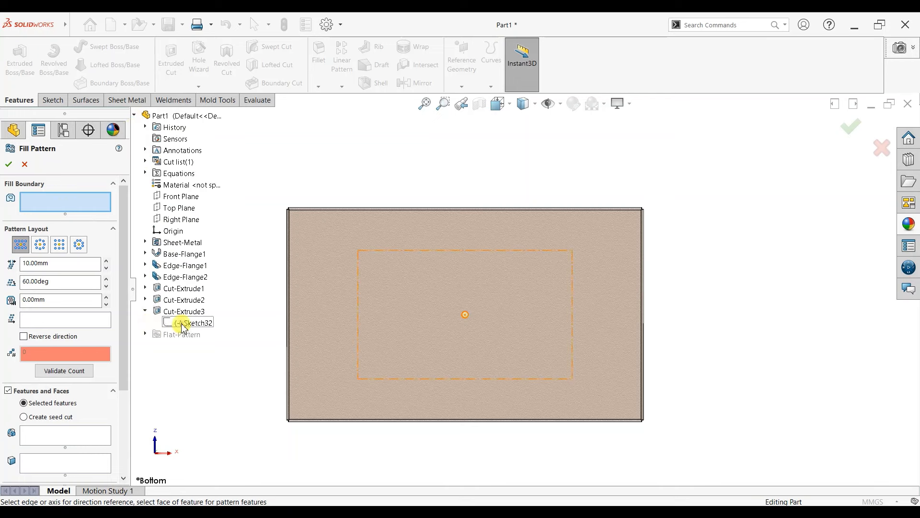
left_click(194, 323)
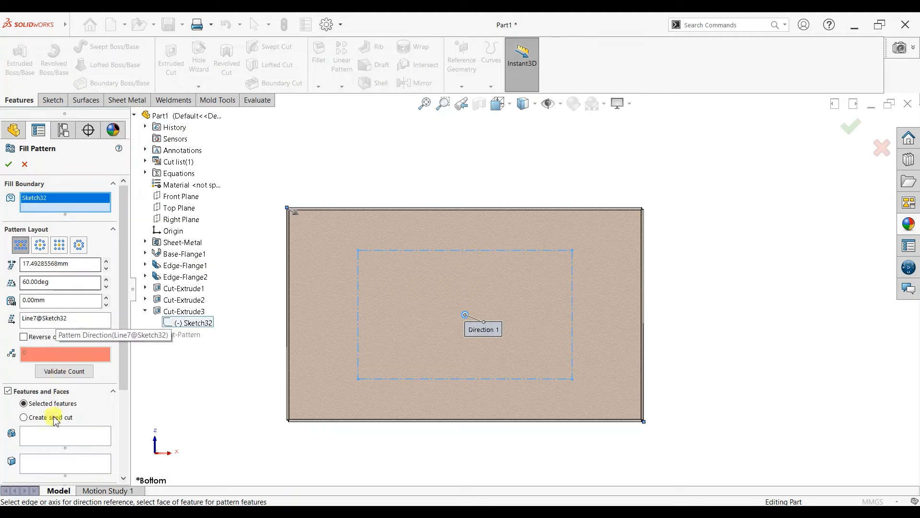
Try to pick the central hole as the feature to pattern, and cancel the Fill Pattern
left_click(34, 439)
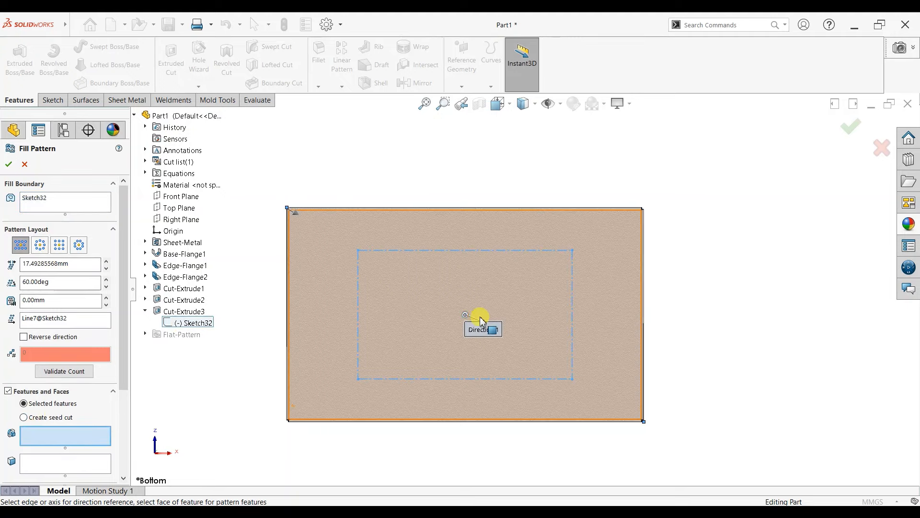
scroll(471, 323, "down", 5)
mouse_move(475, 310)
middle_mouse_down()
mouse_move(459, 346)
mouse_move(459, 320)
middle_mouse_up()
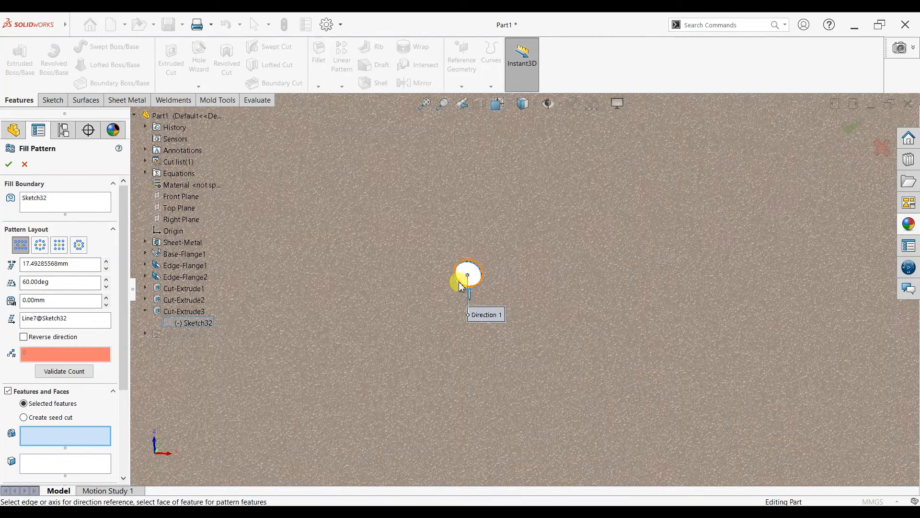
scroll(459, 286, "down", 4)
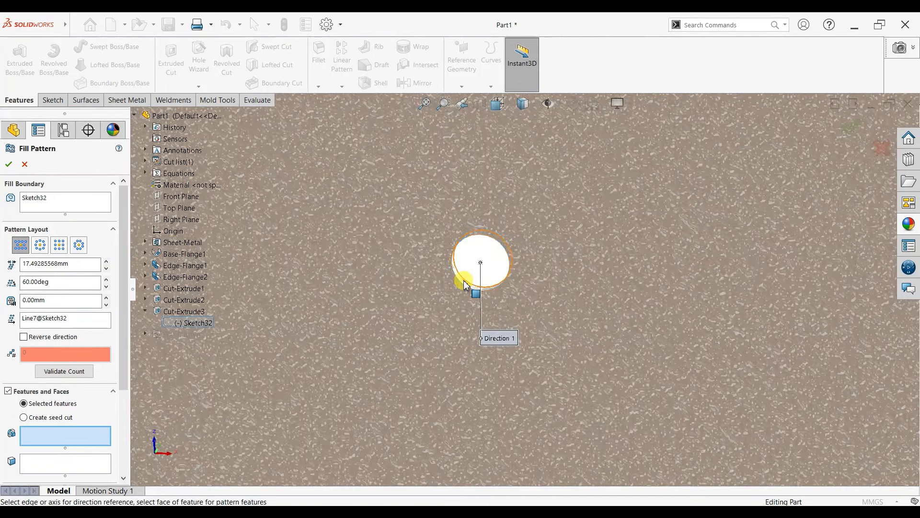
left_click(463, 283)
scroll(469, 302, "up", 5)
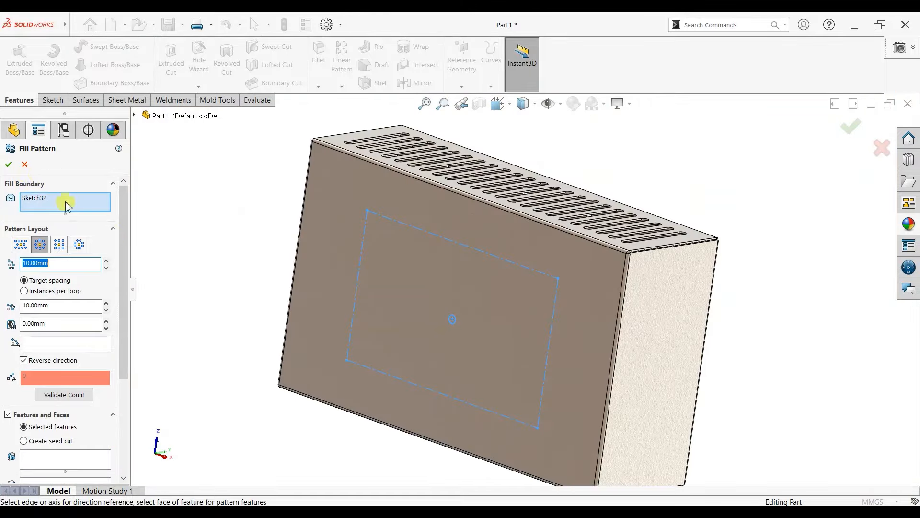
left_click(24, 164)
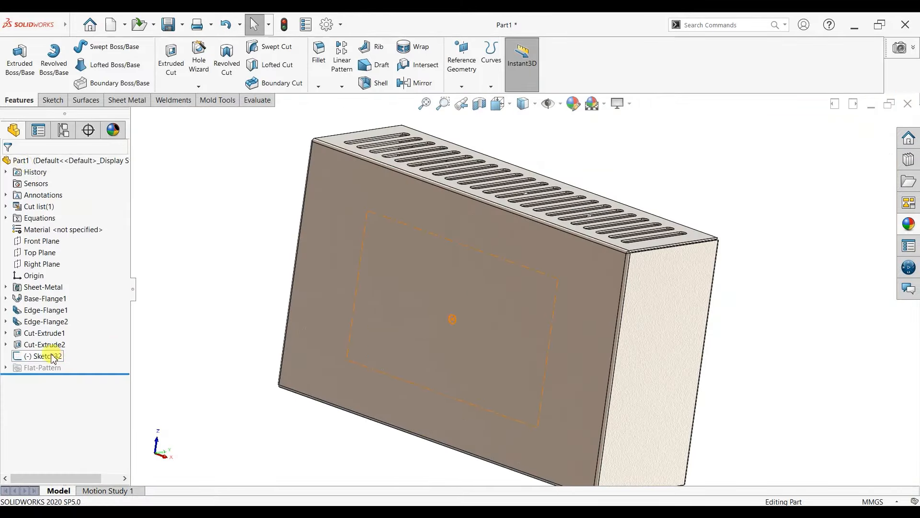
Edit the hole's sketch to remove the whole construction rectangle, keeping only the central circle, and exit the sketch
left_click(53, 357)
left_click(73, 324)
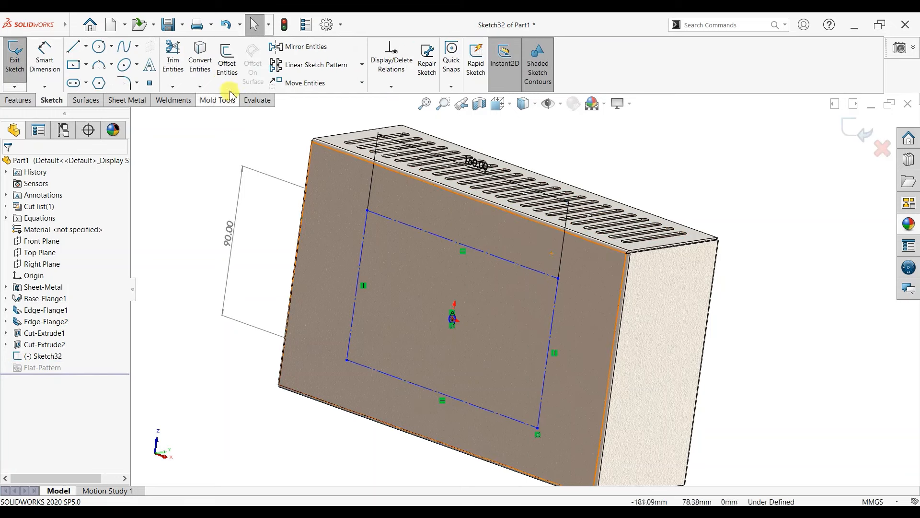
left_click(174, 56)
mouse_move(416, 222)
left_mouse_down()
mouse_move(354, 343)
mouse_move(595, 358)
left_mouse_up()
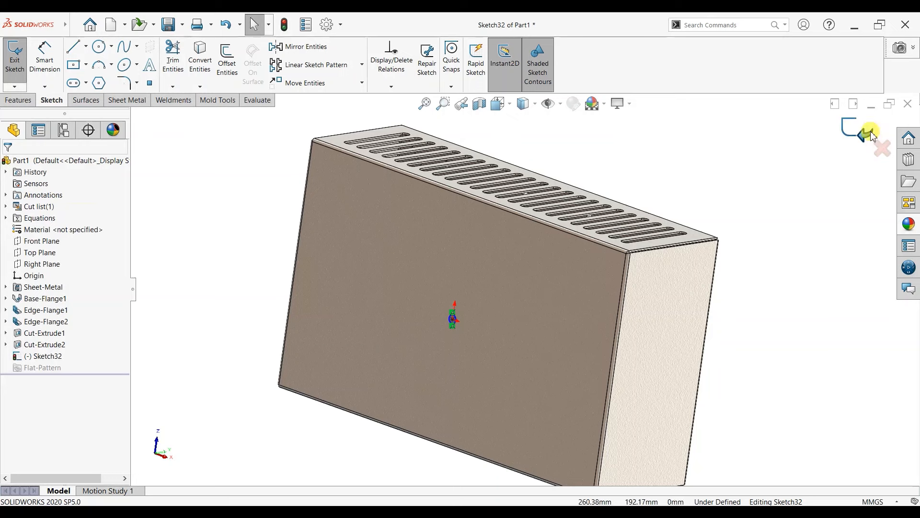
left_click(867, 134)
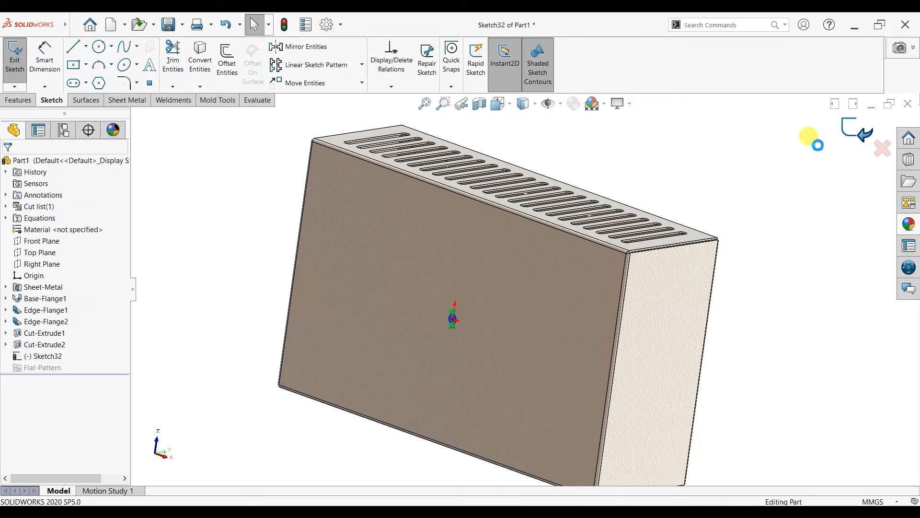
Reopen the circle's sketch and cut-extrude the circle through the bottom using Through All - Both
left_click(72, 357)
left_click(75, 328)
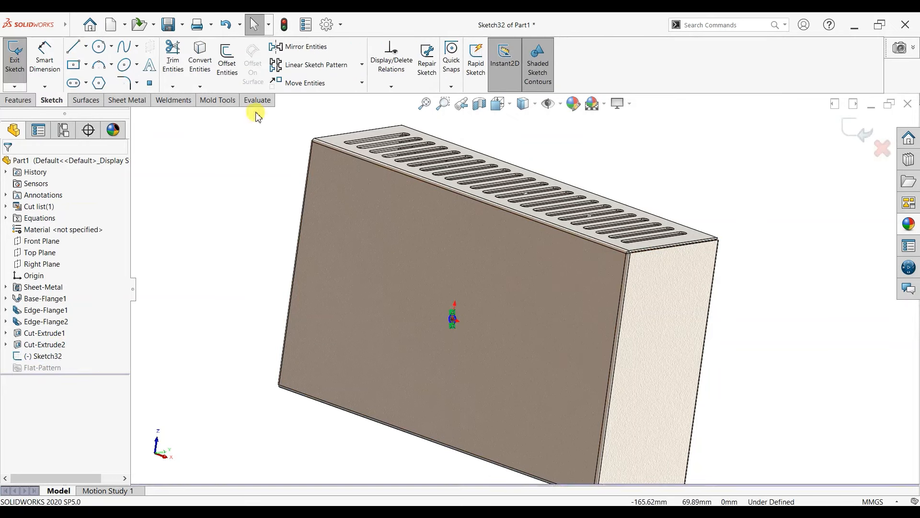
left_click(27, 103)
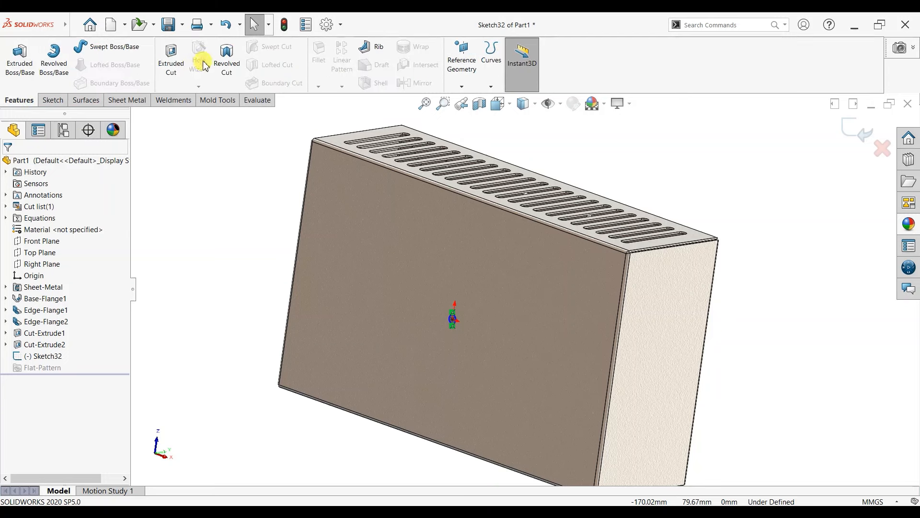
left_click(173, 58)
left_click(72, 230)
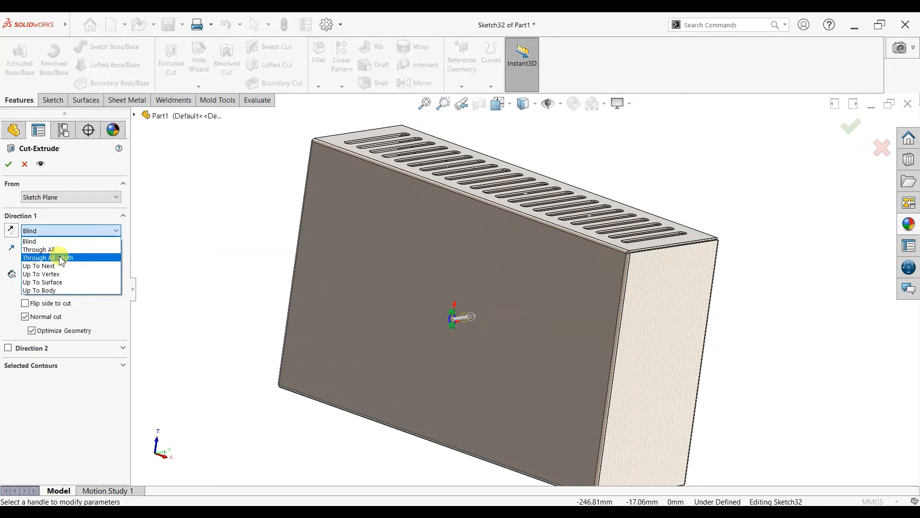
left_click(58, 258)
left_click(9, 165)
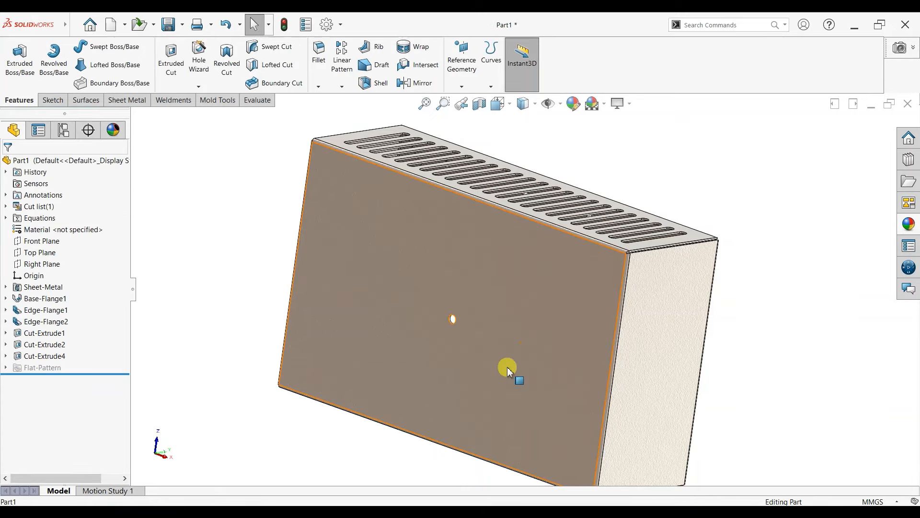
Start a sketch on the bottom face and draw a center rectangle about 139 mm wide from the origin
left_click(507, 369)
left_click(547, 343)
key("ctrl+8")
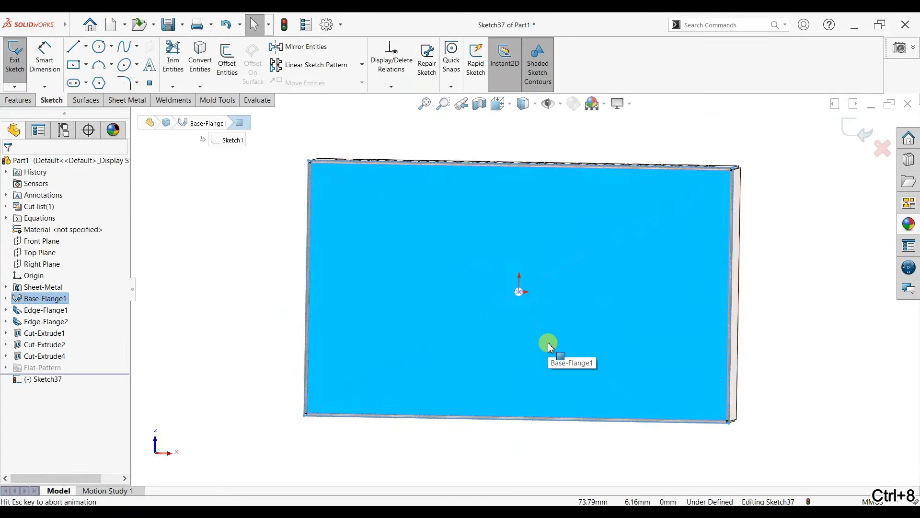
left_click(77, 67)
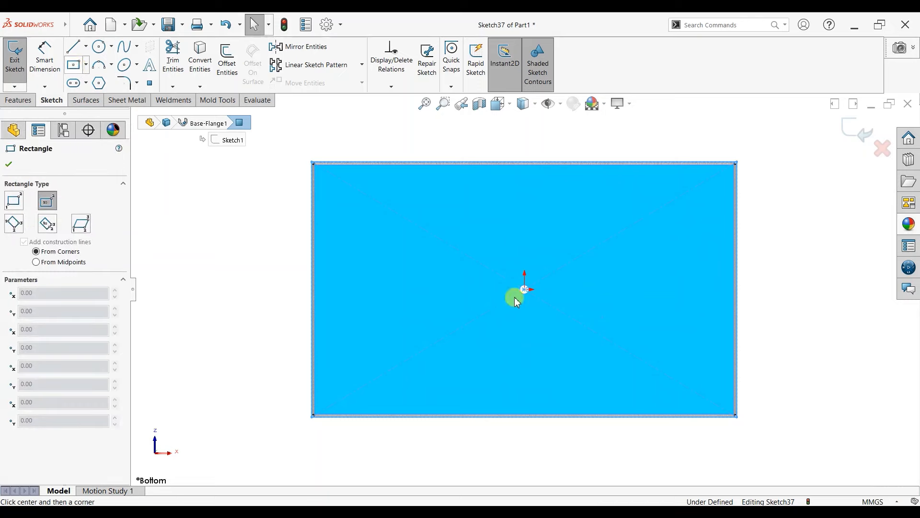
left_click(524, 289)
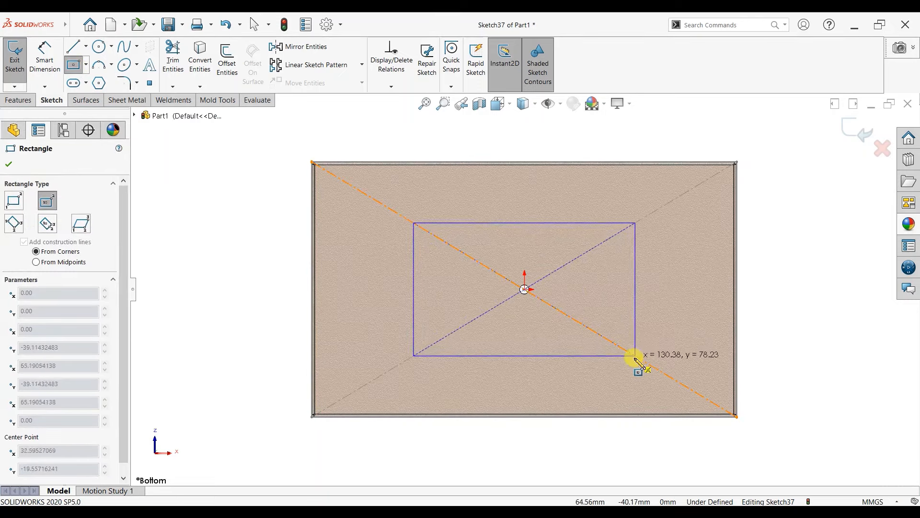
left_click(643, 360)
Dimension the center rectangle's width on the bottom face to 150 mm and exit the sketch
left_click(48, 73)
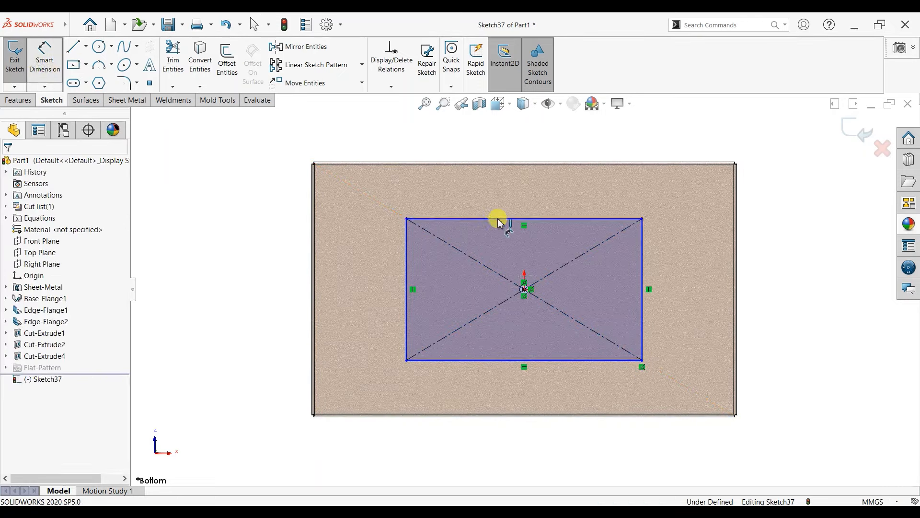
left_click(499, 219)
left_click(520, 143)
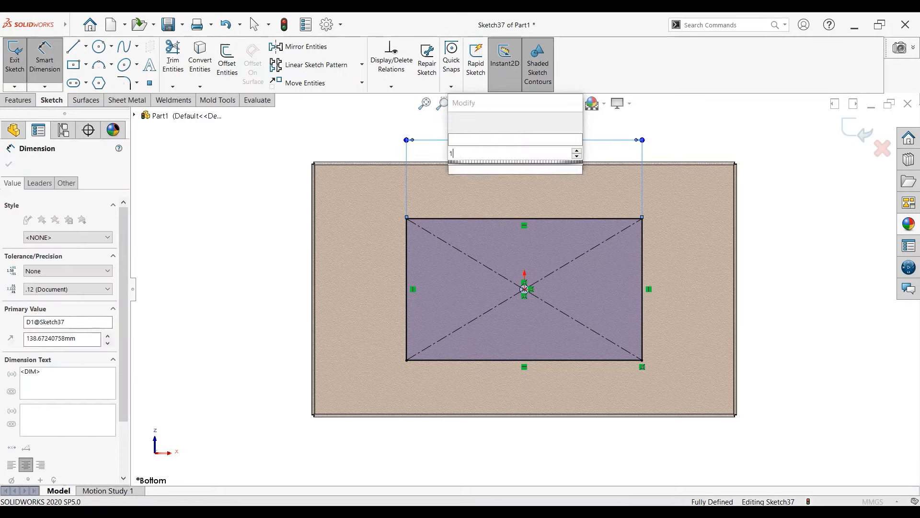
type("150")
key("Return")
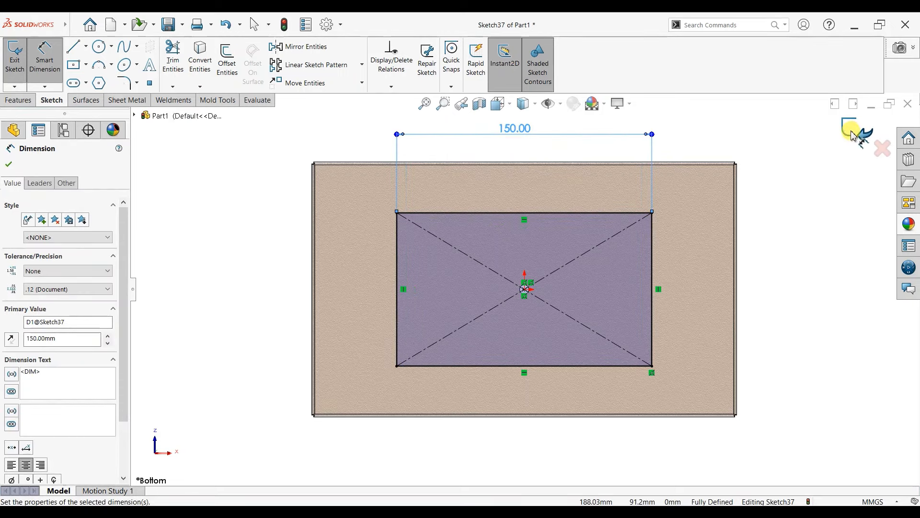
left_click(852, 135)
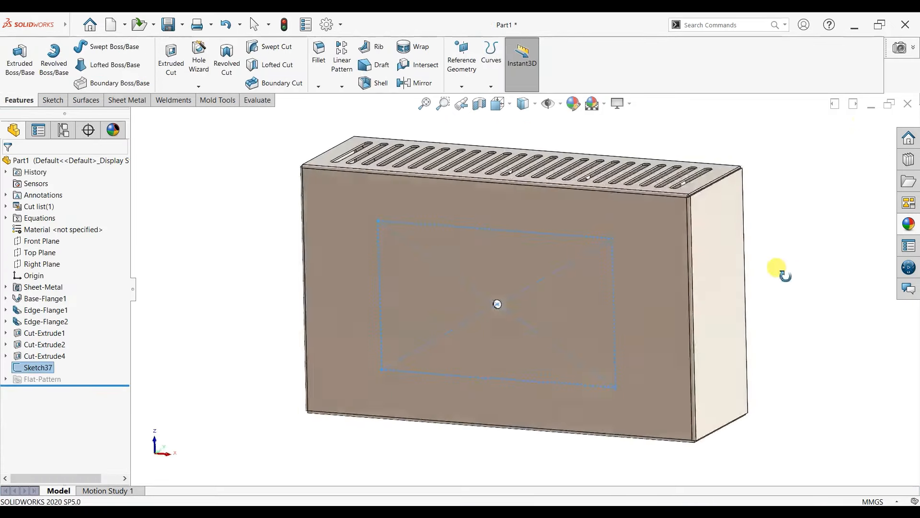
Start a Fill Pattern with the rectangle sketch as the fill boundary and the central hole cut as the feature to pattern
middle_click_drag(777, 268, 784, 225)
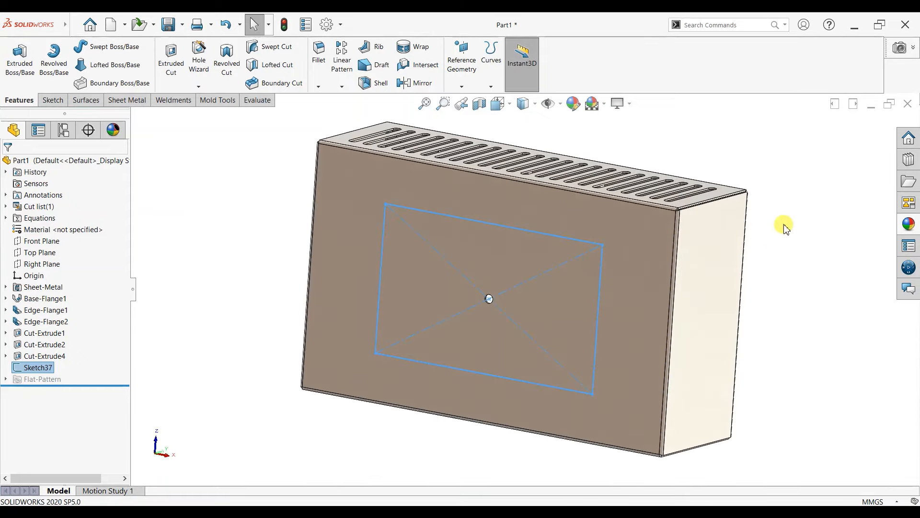
scroll(793, 196, "down", 2)
scroll(510, 382, "up", 2)
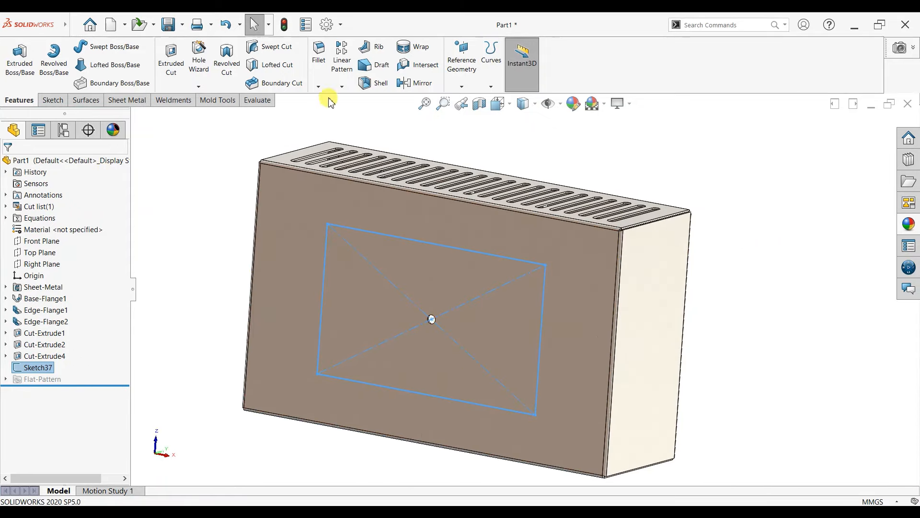
left_click(342, 87)
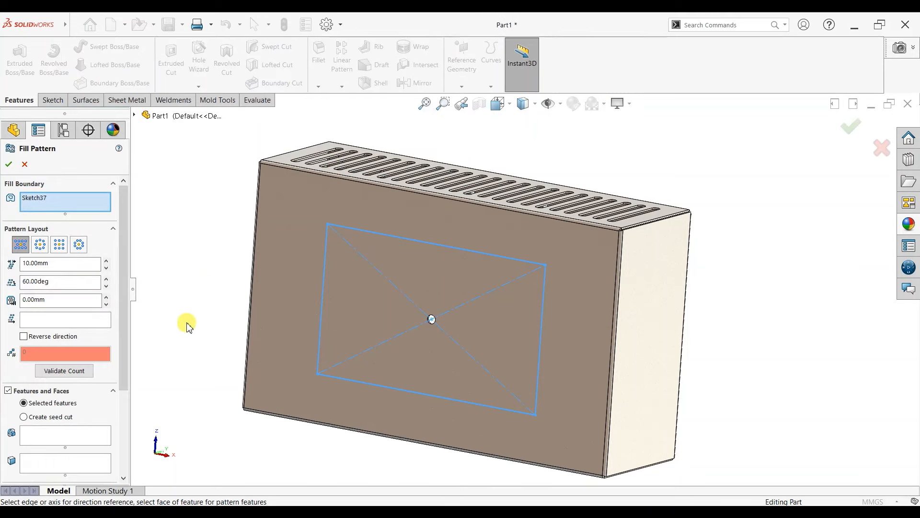
left_click(43, 437)
left_click(135, 116)
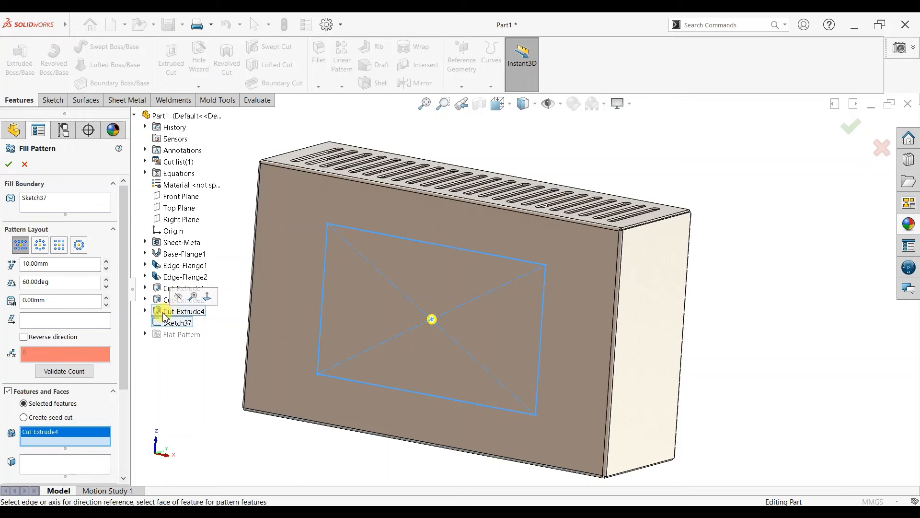
right_click(55, 203)
left_click(62, 208)
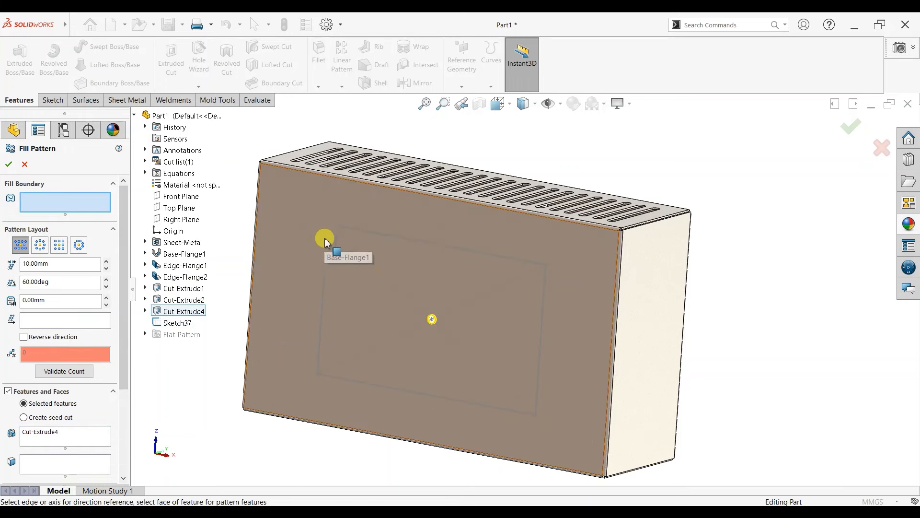
left_click(326, 242)
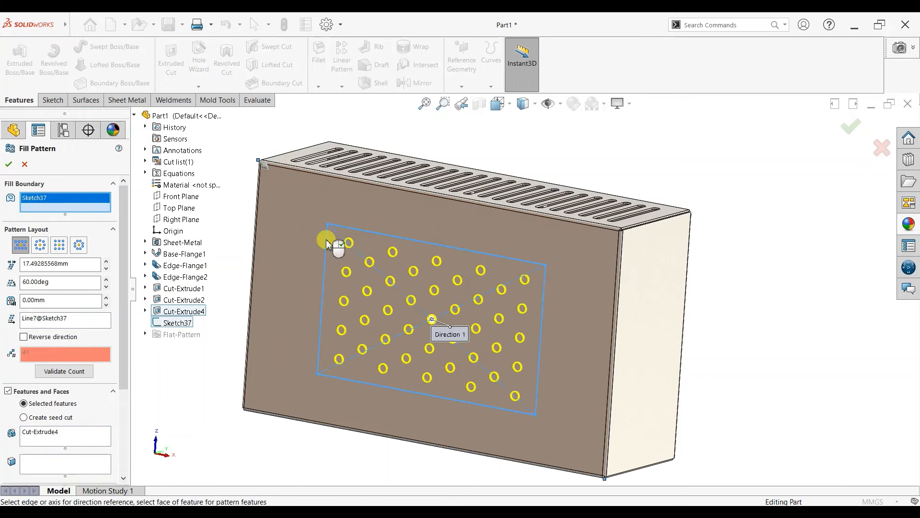
Try the circular and square layouts, choose the polygon layout, and accept the fill pattern
left_click(40, 247)
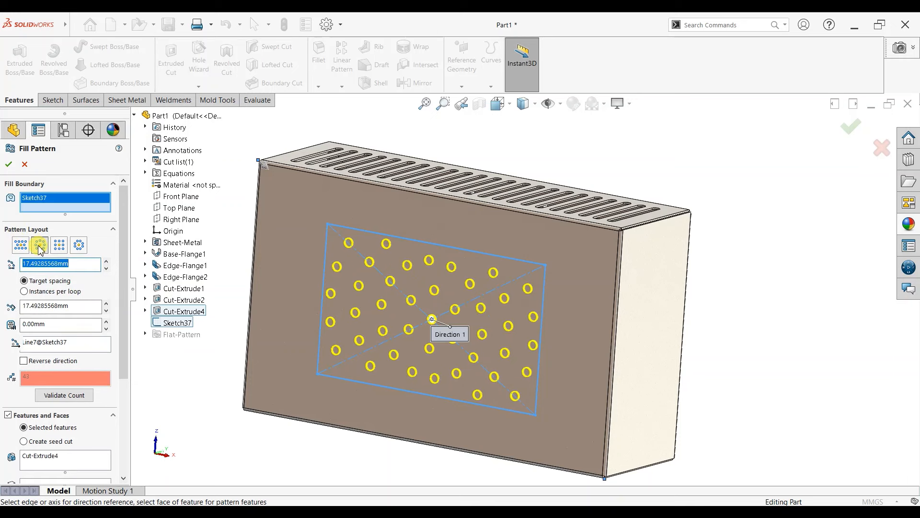
left_click(59, 245)
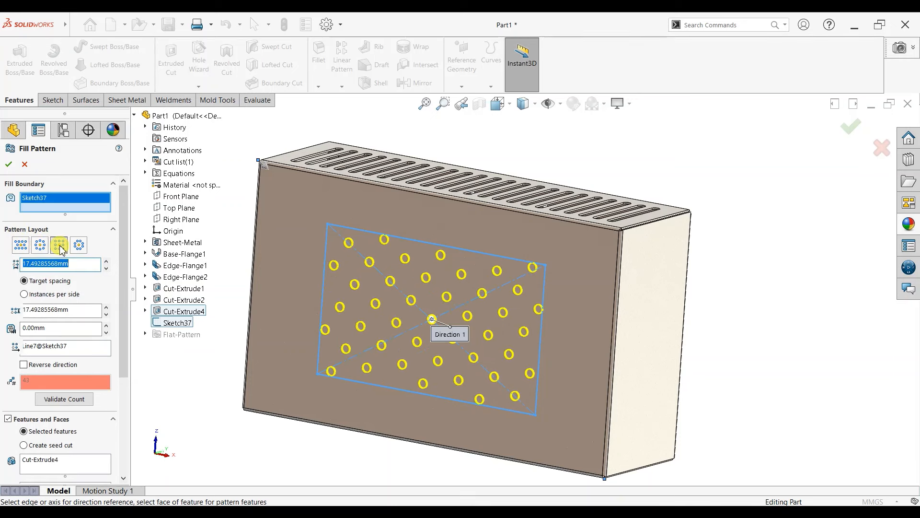
left_click(80, 245)
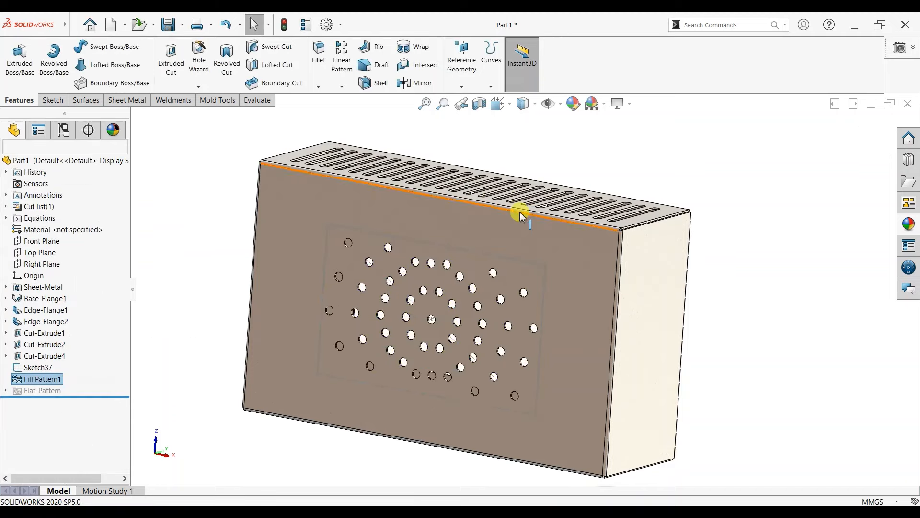
Hide the rectangular boundary sketch on the perforated bottom face
middle_click_drag(705, 265, 754, 239)
left_click(52, 369)
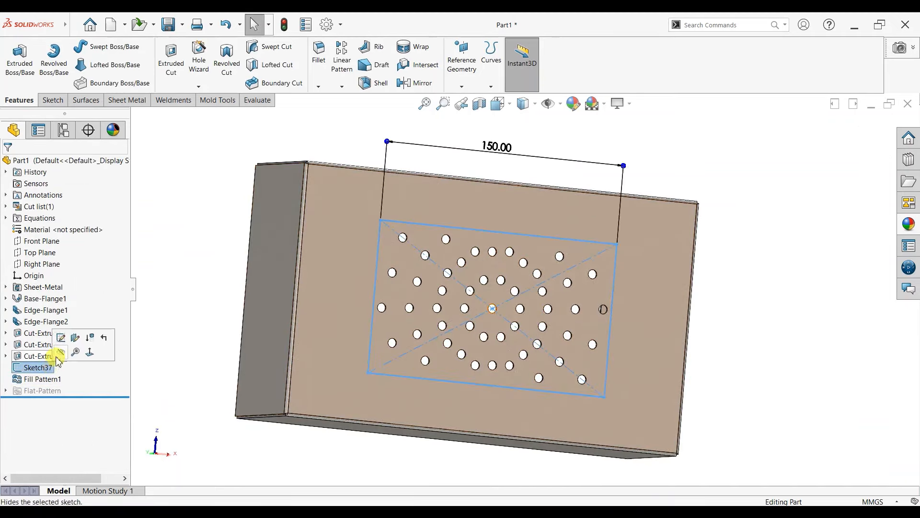
left_click(734, 218)
Start a sketch on the plain outer end face of the box and view it head-on
middle_click_drag(748, 249, 682, 305)
key("space")
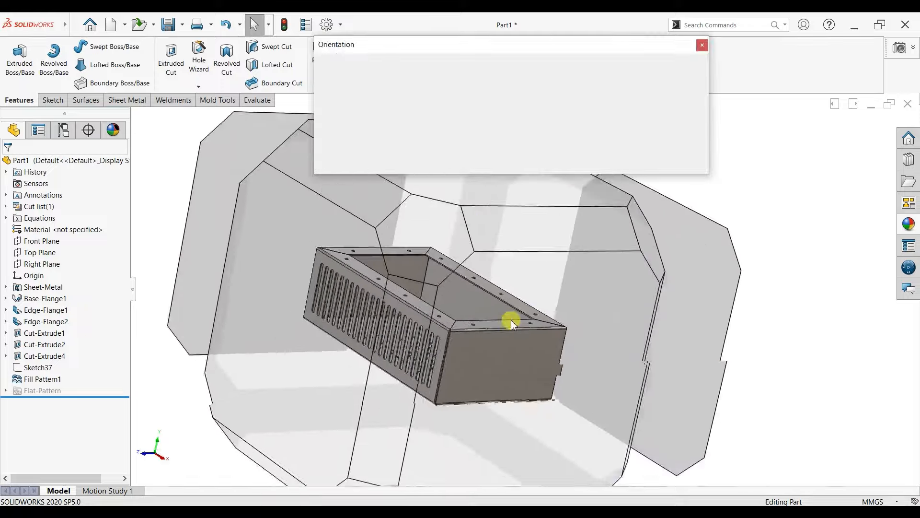
left_click(411, 293)
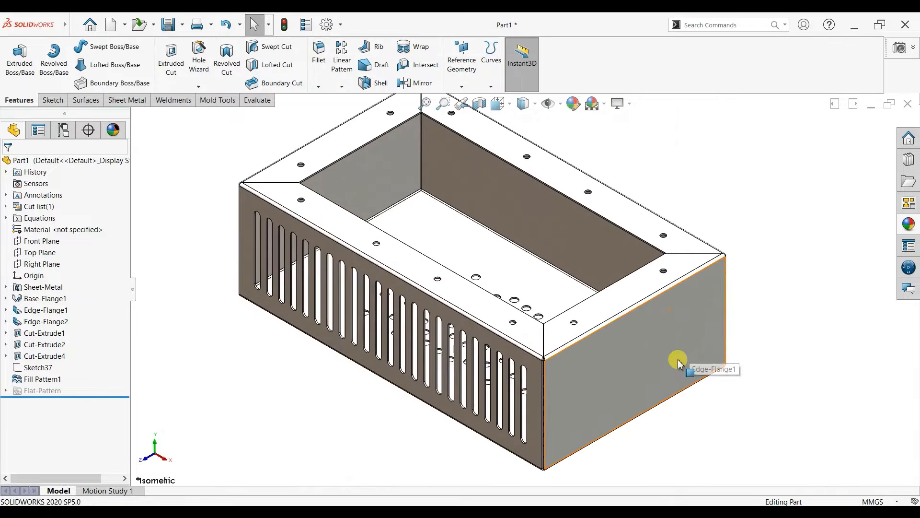
left_click(597, 385)
left_click(633, 356)
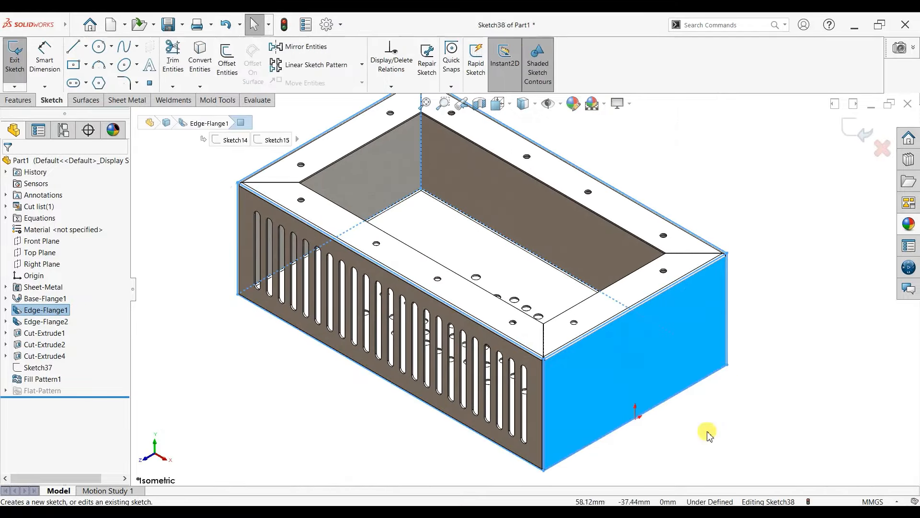
key("ctrl+8")
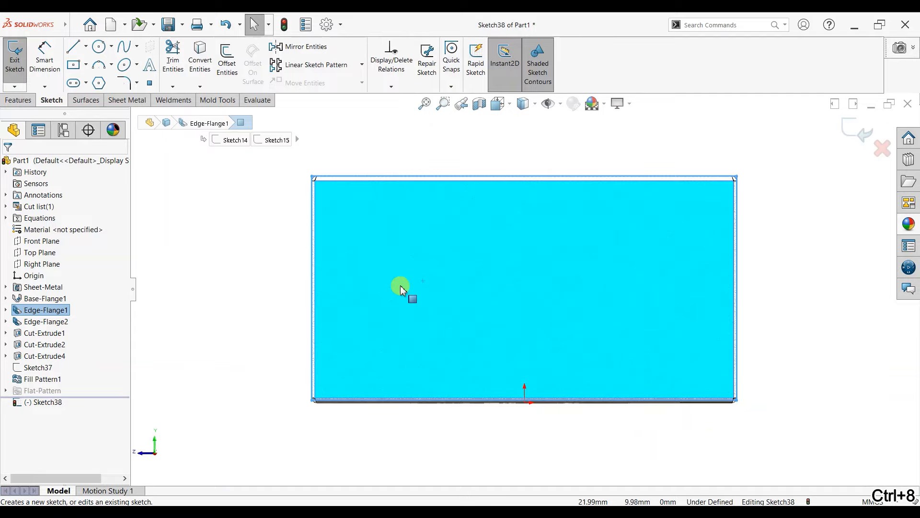
Draw two concentric circles about 56 mm and 19 mm in diameter at mid-height on one half of the end face
left_click(100, 48)
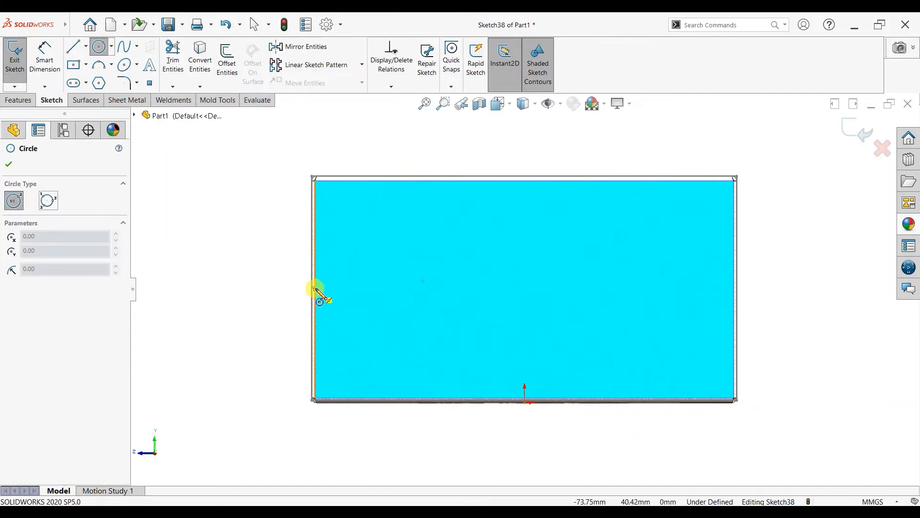
left_click(424, 290)
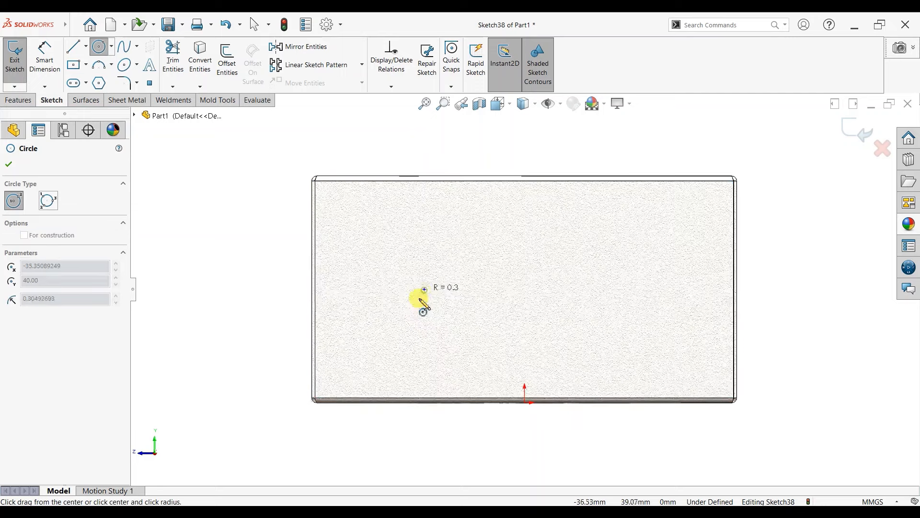
left_click(424, 369)
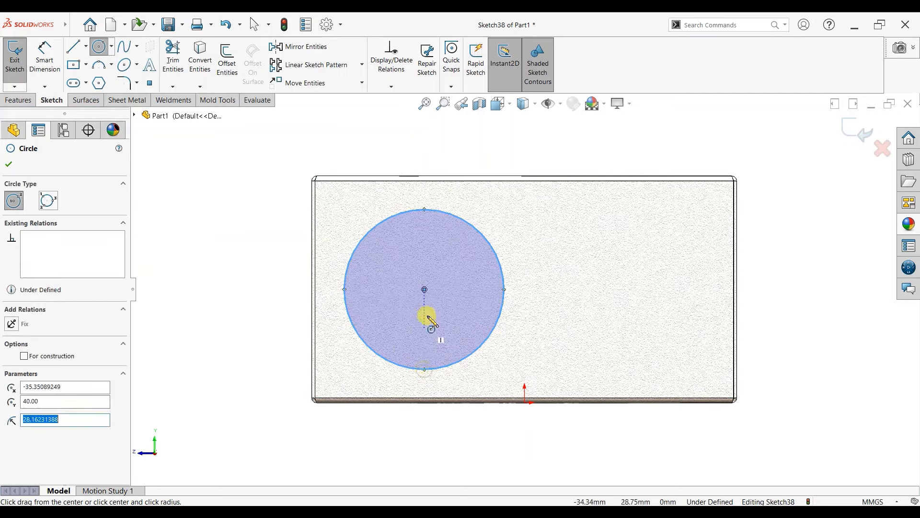
left_click(424, 289)
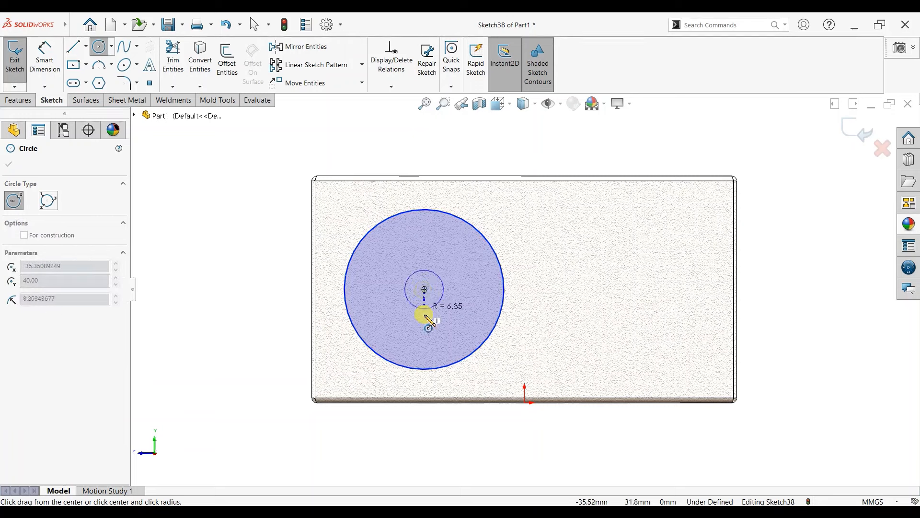
left_click(424, 316)
key("Escape")
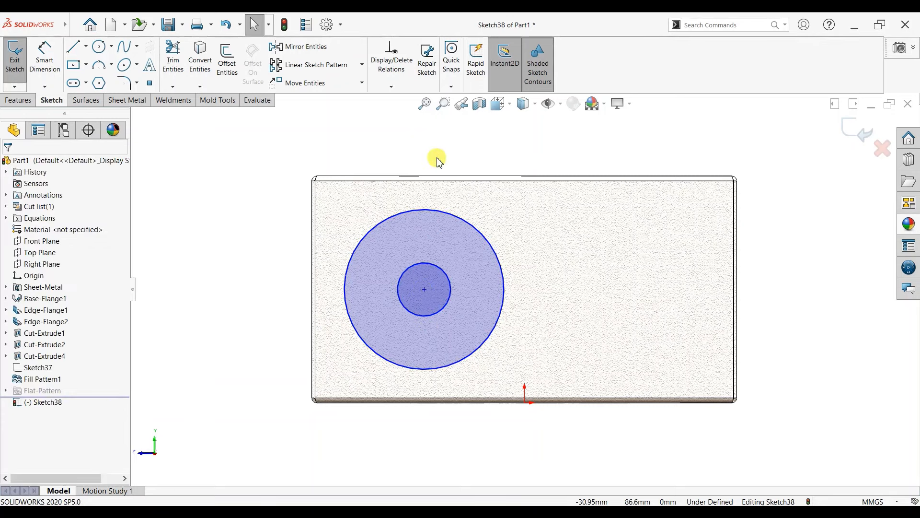
Dimension the outer circle's diameter to 55 mm
scroll(436, 158, "down", 1)
left_click(45, 60)
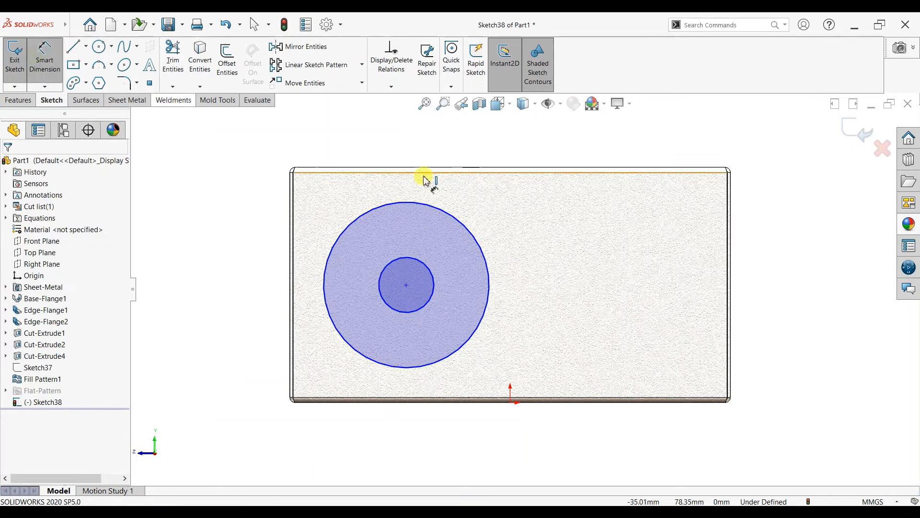
left_click(421, 204)
left_click(411, 139)
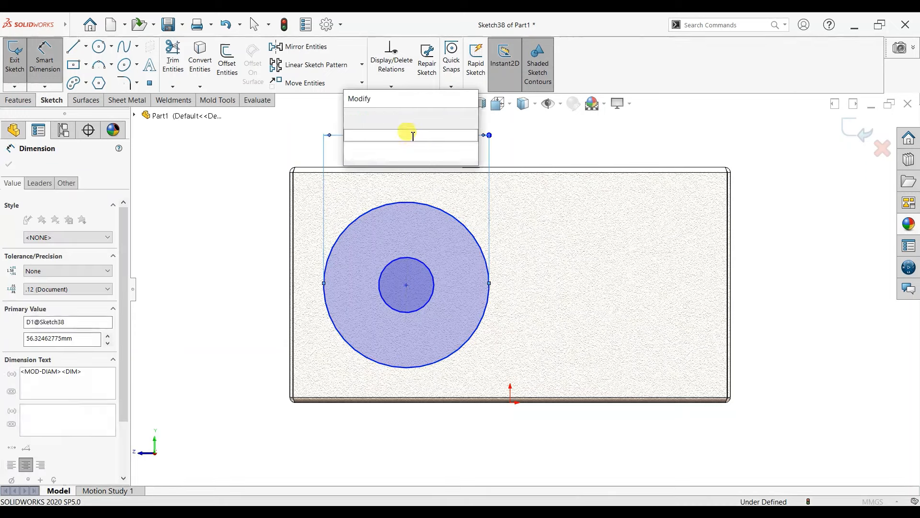
type("55")
key("Return")
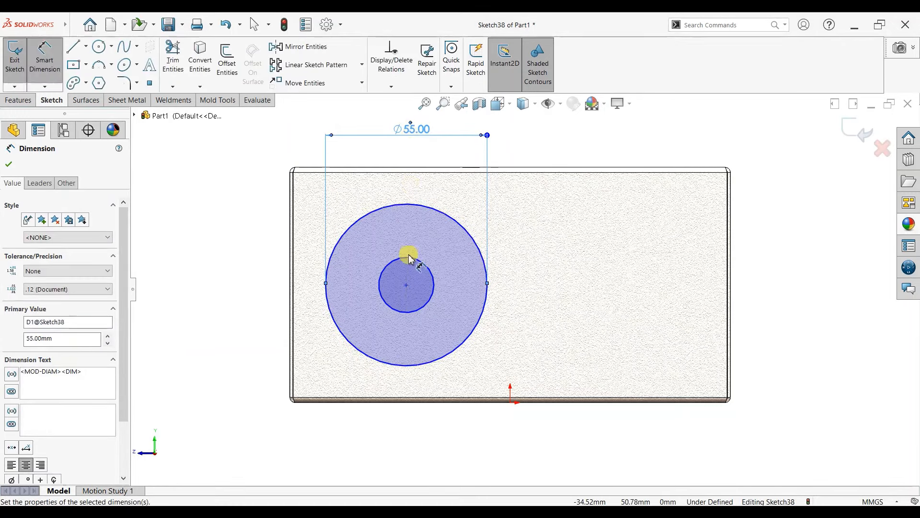
Dimension the inner circle's diameter at 25 mm, and change it to 30 mm
left_click(406, 259)
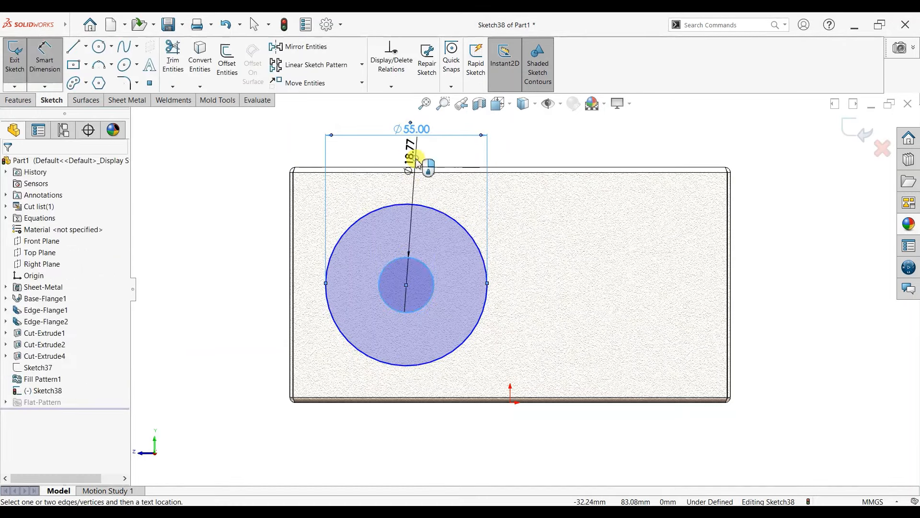
left_click(417, 162)
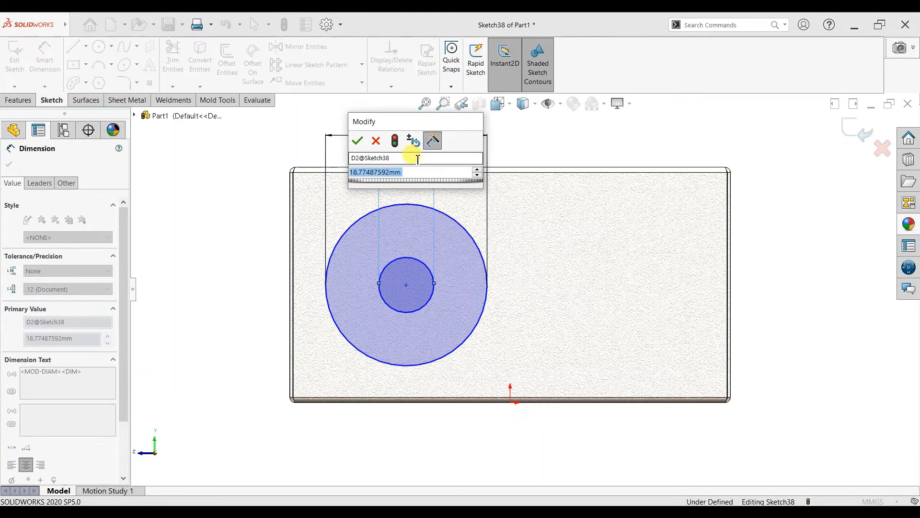
type("25")
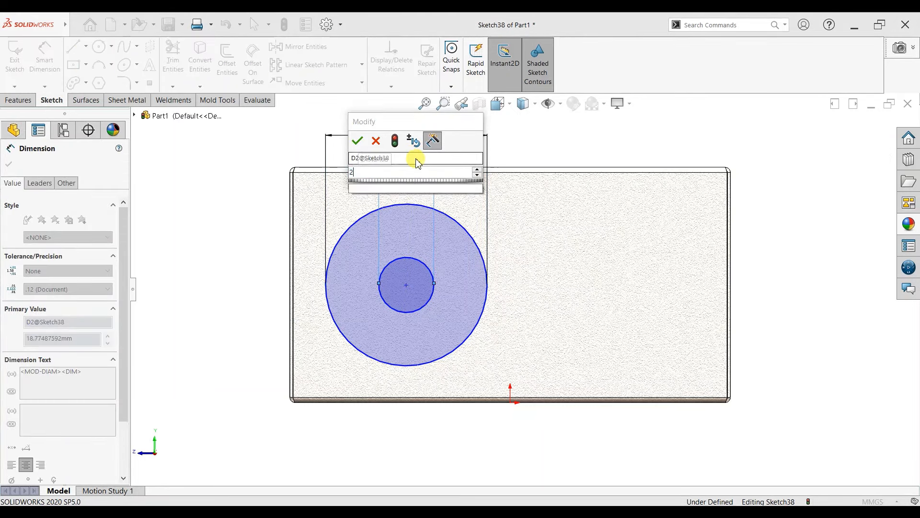
key("Return")
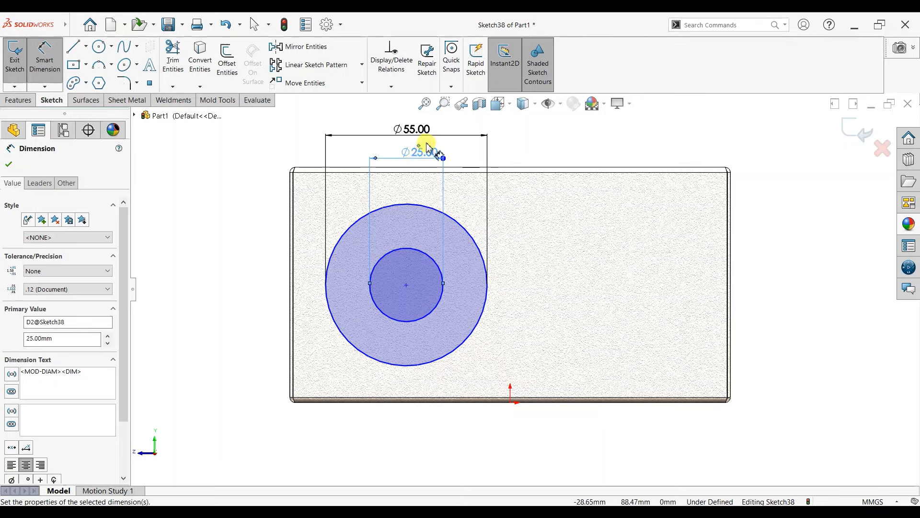
key("Escape")
double_click(420, 154)
type("30")
key("Return")
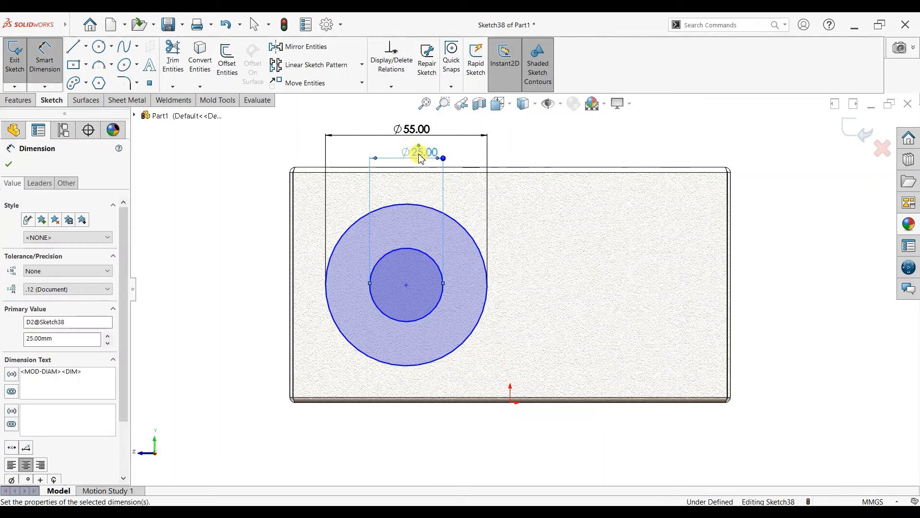
left_click(8, 164)
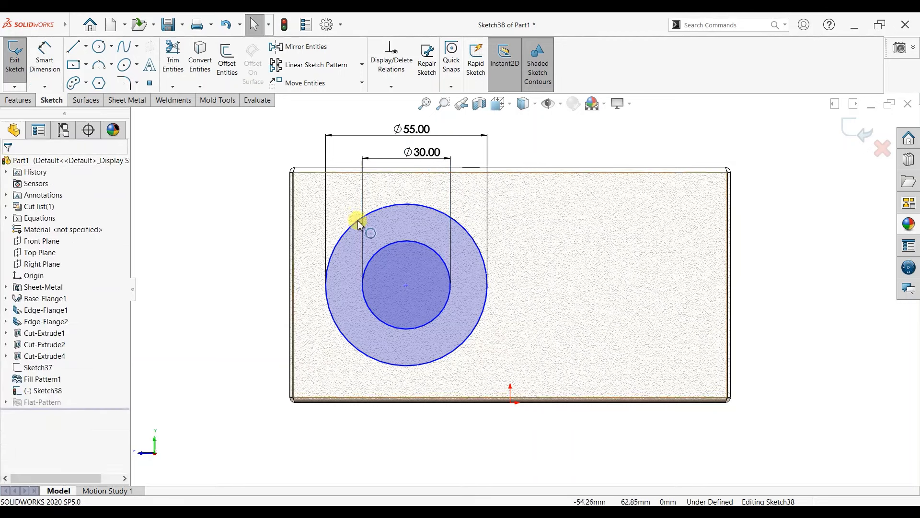
Convert both concentric circles to construction geometry
left_click(383, 206)
left_click(401, 242, "ctrl")
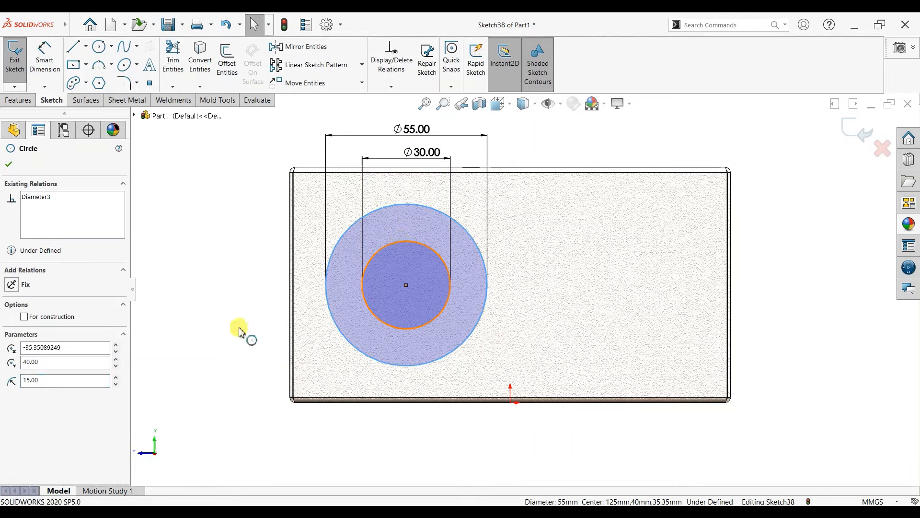
left_click(24, 438)
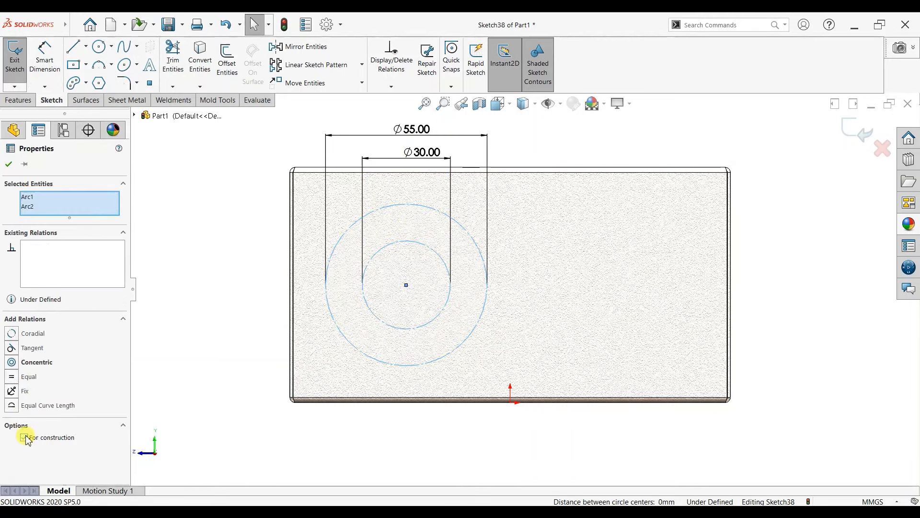
left_click(10, 166)
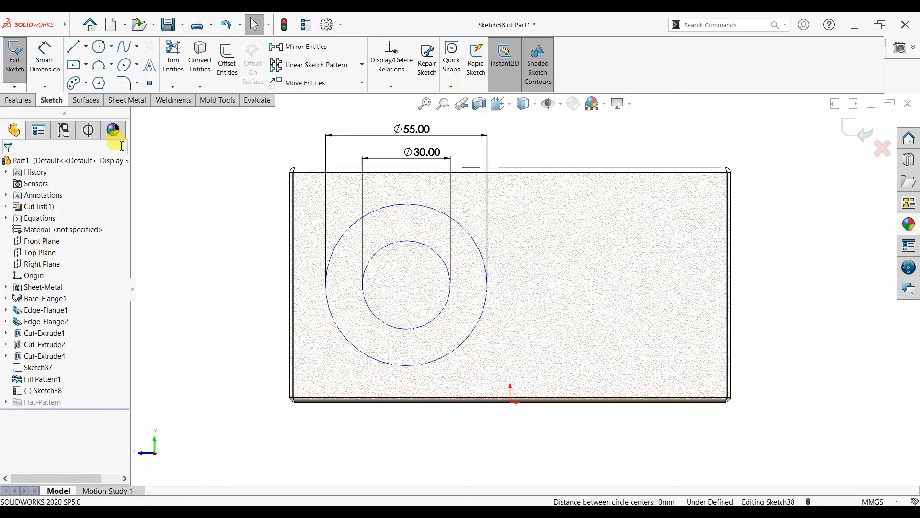
Dimension the concentric circles' centre 40 mm from the nearest side edge of the end face
left_click(45, 60)
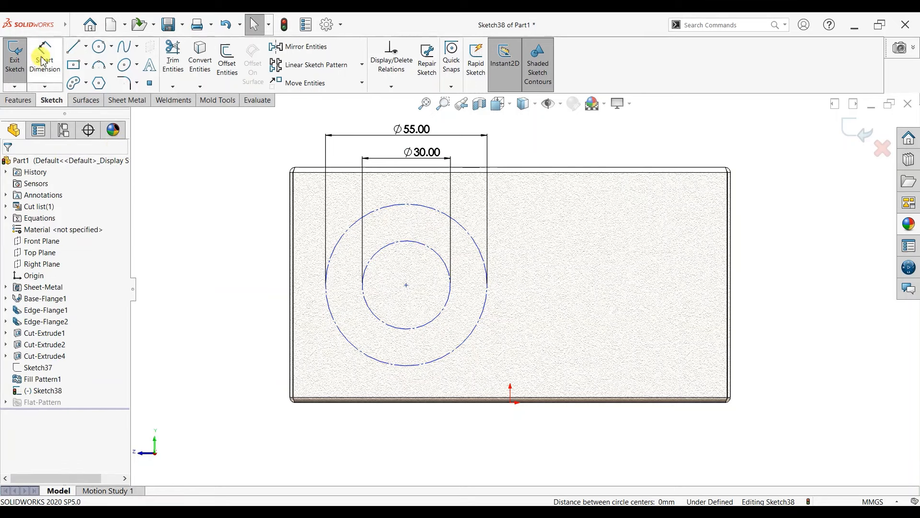
left_click(290, 307)
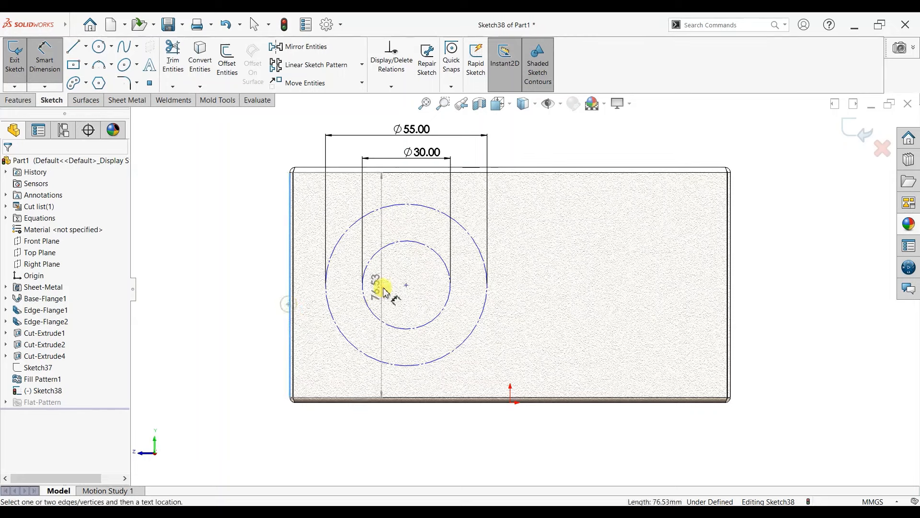
left_click(406, 285)
left_click(355, 435)
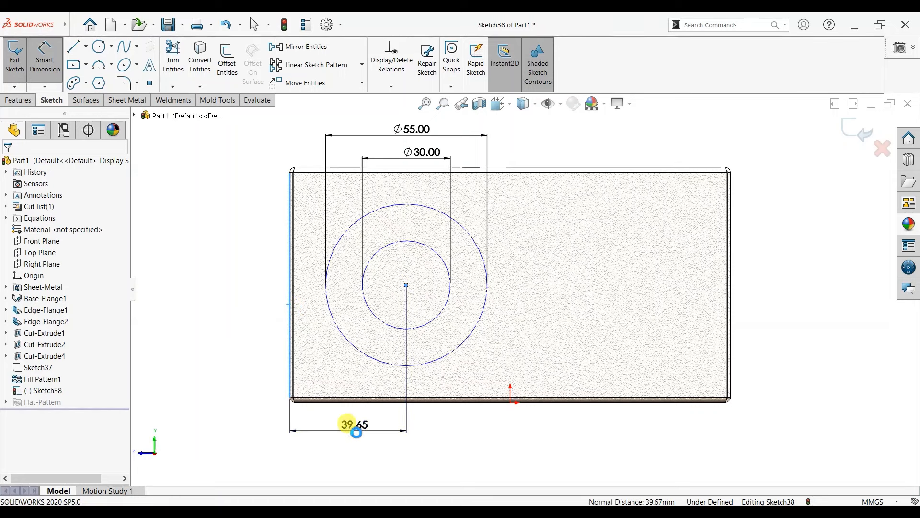
type("40")
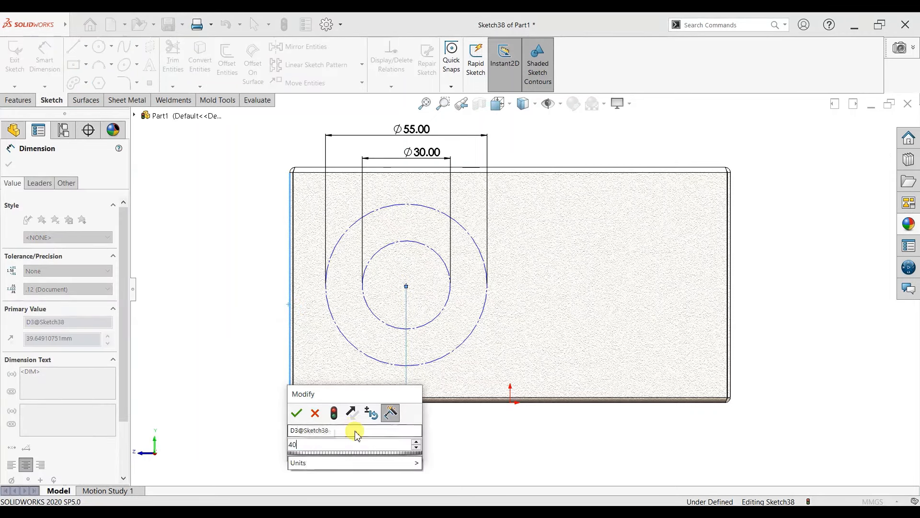
key("Return")
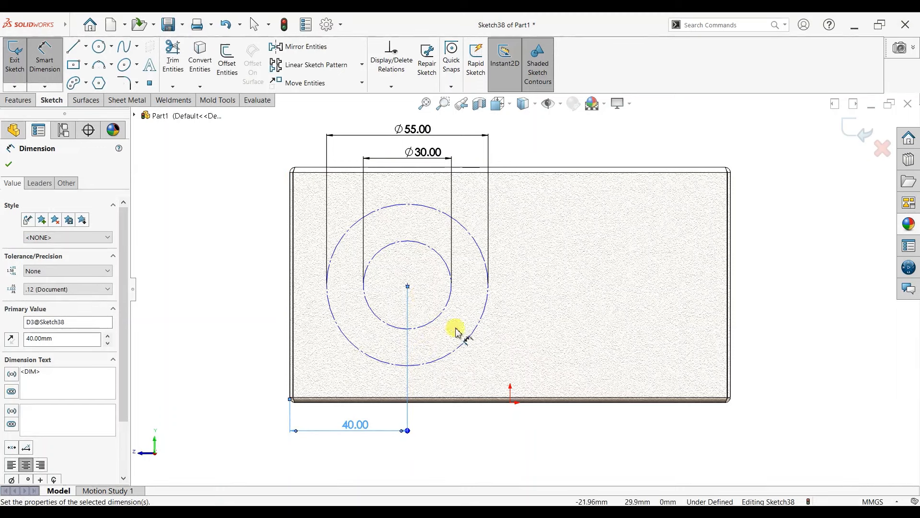
Dimension the concentric circles' centre 40 mm below the upper edge of the end face
left_click(464, 344)
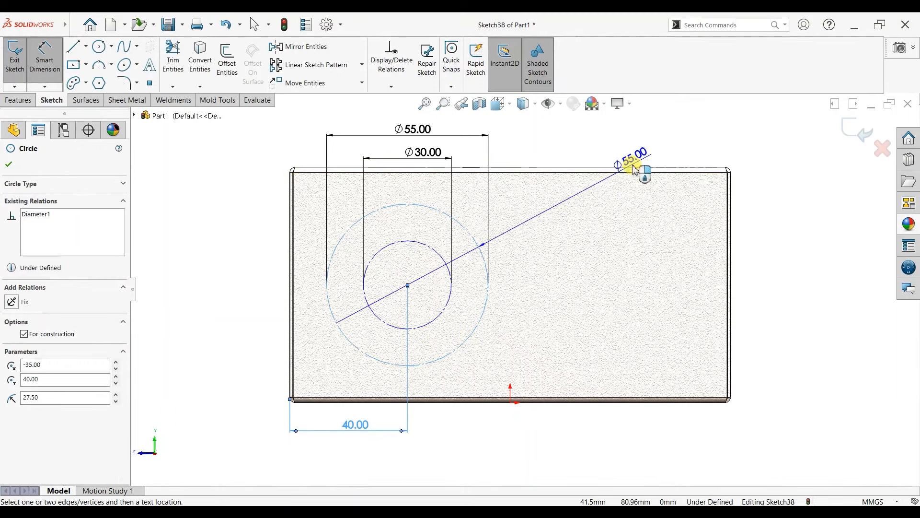
left_click(633, 167)
left_click(255, 240)
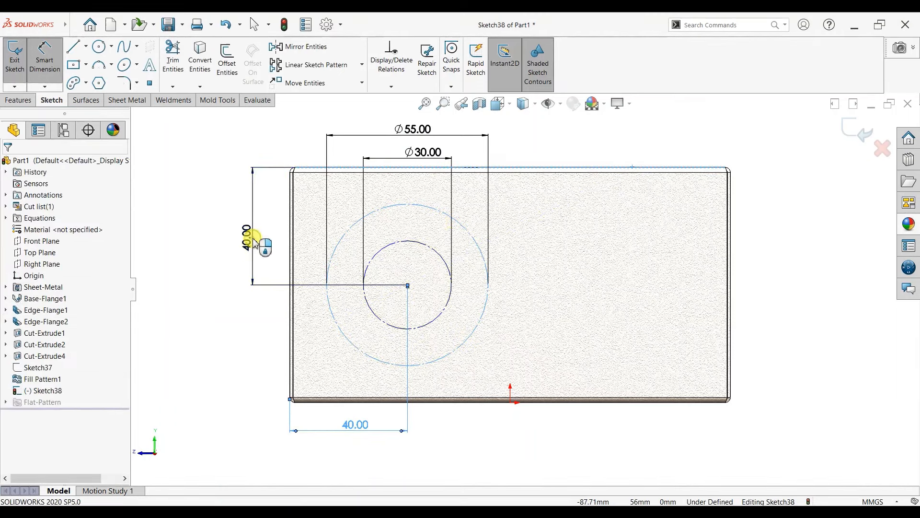
left_click(196, 217)
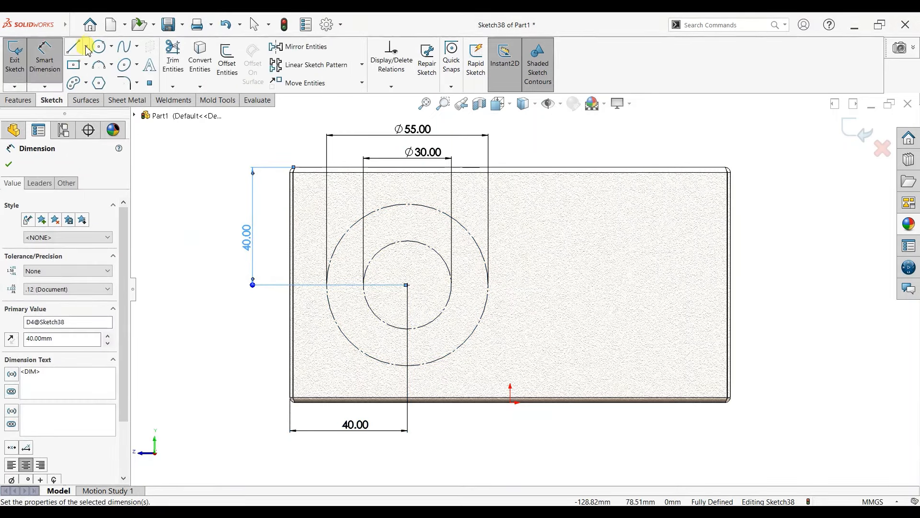
left_click(86, 47)
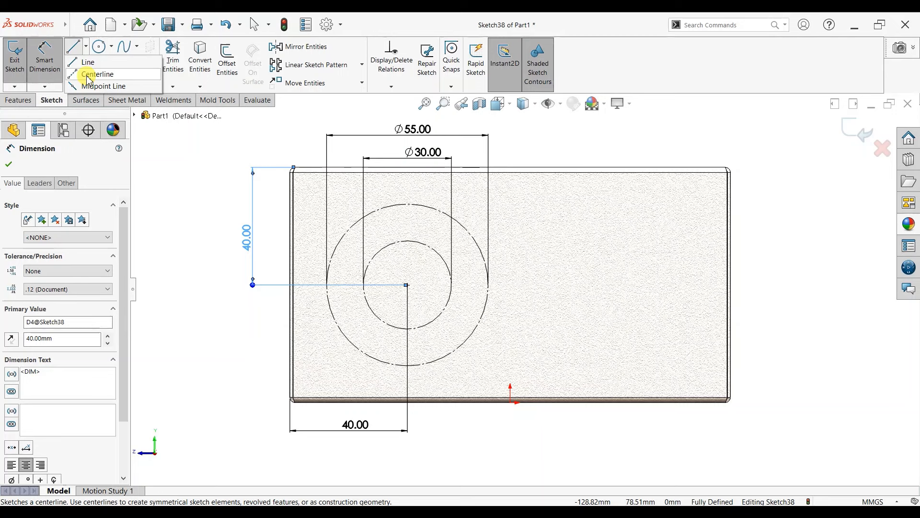
left_click(8, 164)
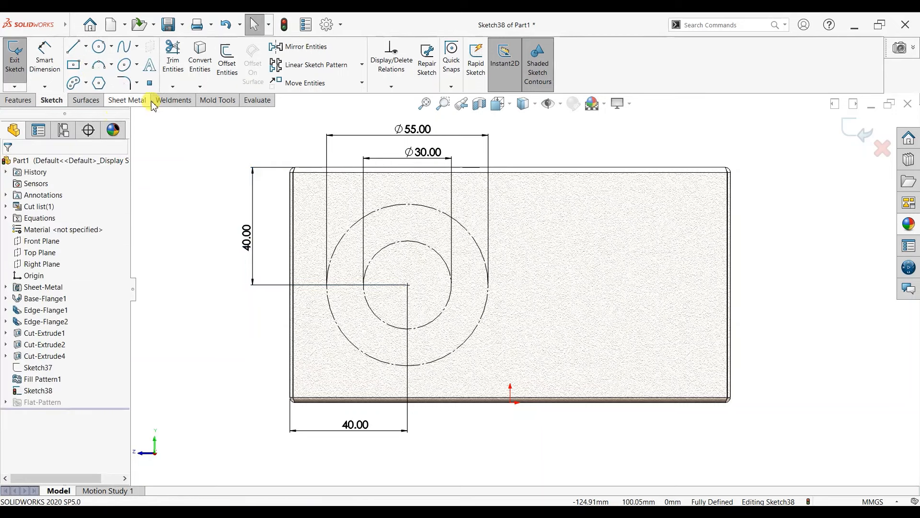
Draw a small circle about 4 mm in diameter near the end face's upper corner, outside the concentric circles
left_click(102, 48)
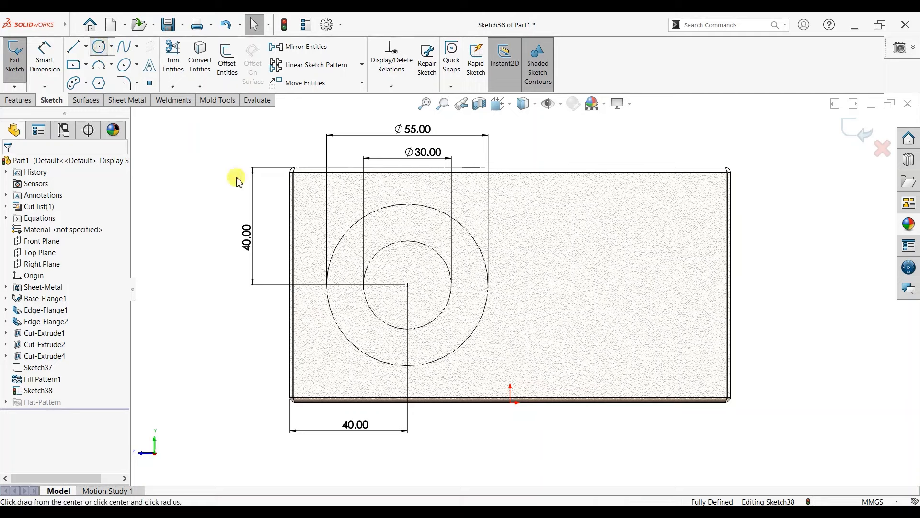
left_click(329, 203)
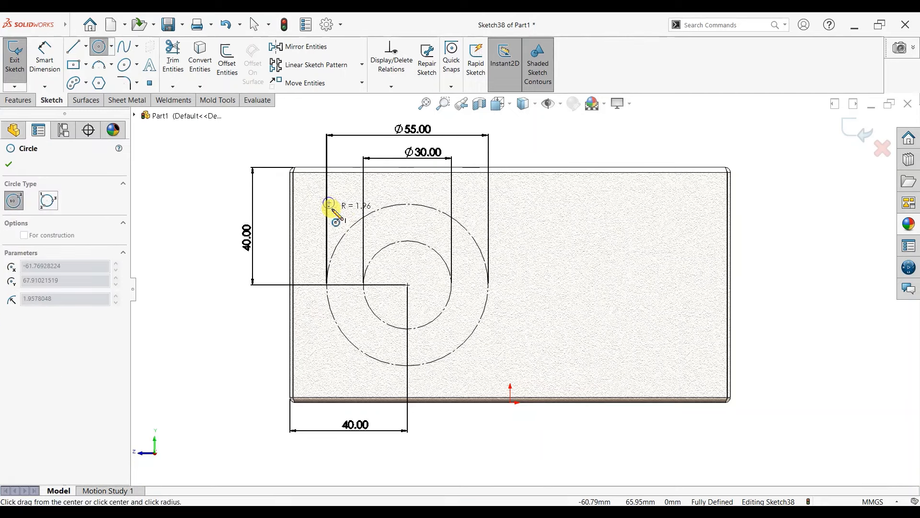
left_click(333, 206)
key("Escape")
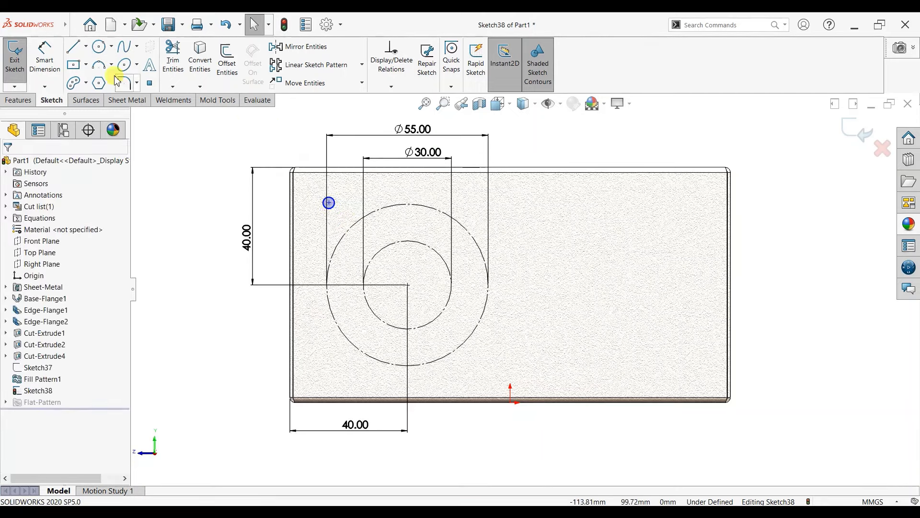
Dimension the small corner circle's diameter to 3.5 mm
left_click(51, 60)
left_click(329, 198)
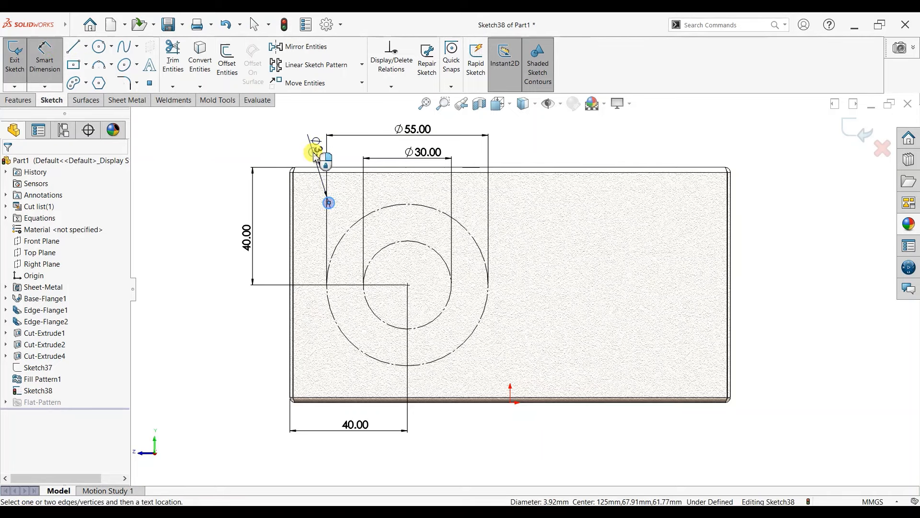
left_click(234, 150)
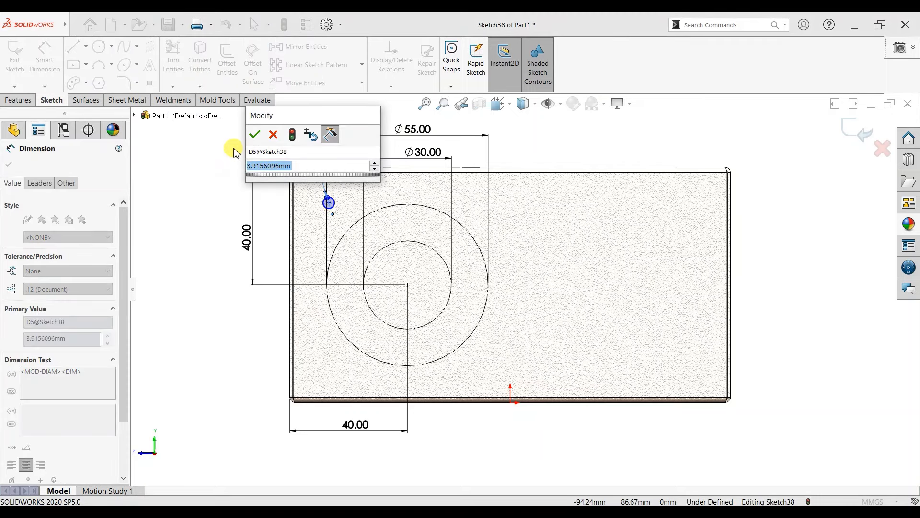
type("3.5")
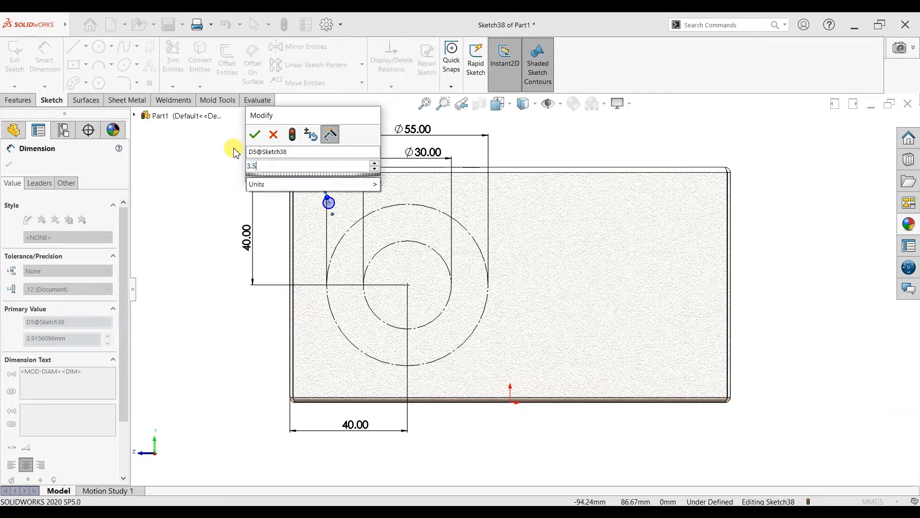
key("Return")
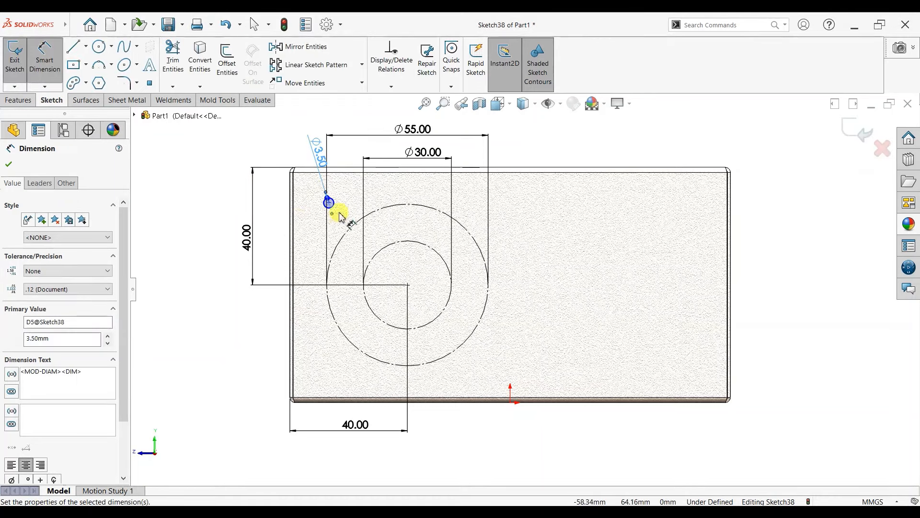
Dimension the small circle's centre 12 mm from the nearest side edge of the end face
left_click(329, 202)
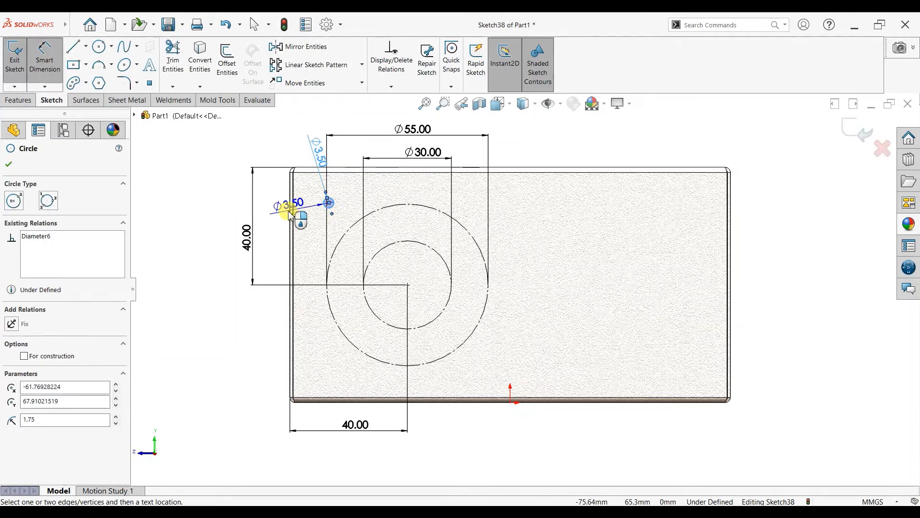
left_click(290, 212)
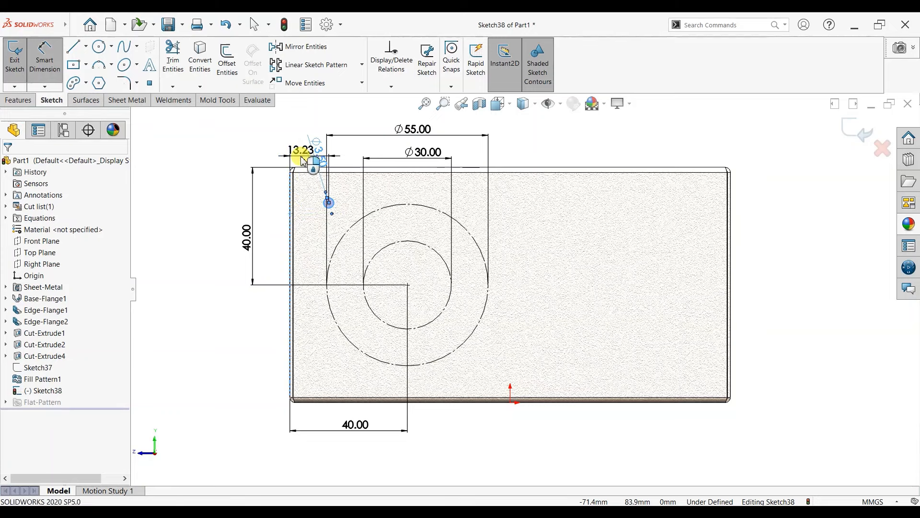
left_click(301, 157)
type("10")
key("Return")
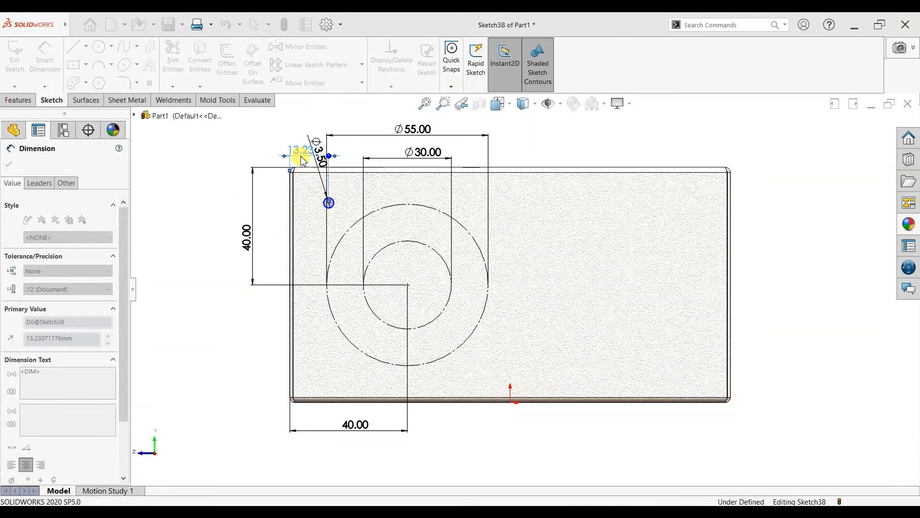
Dimension the small circle's centre 12 mm below the upper edge of the end face
left_click(346, 168)
left_click(325, 202)
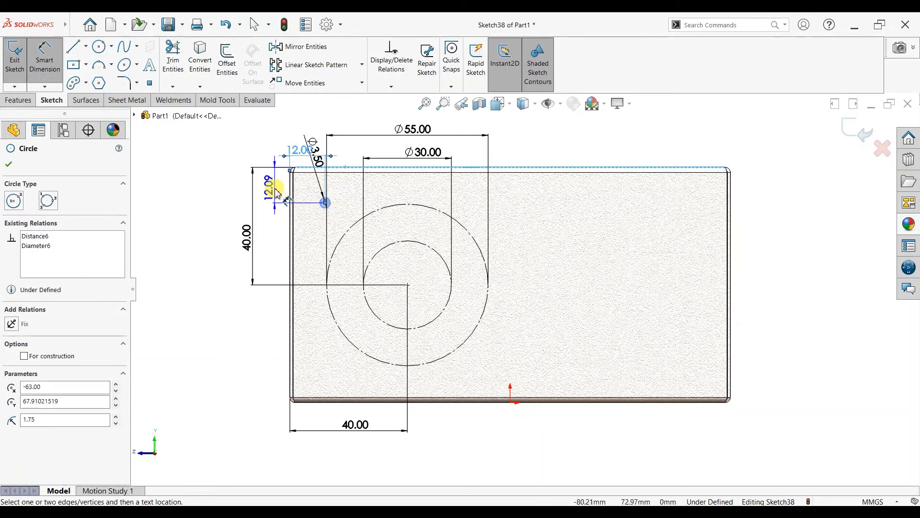
left_click(277, 192)
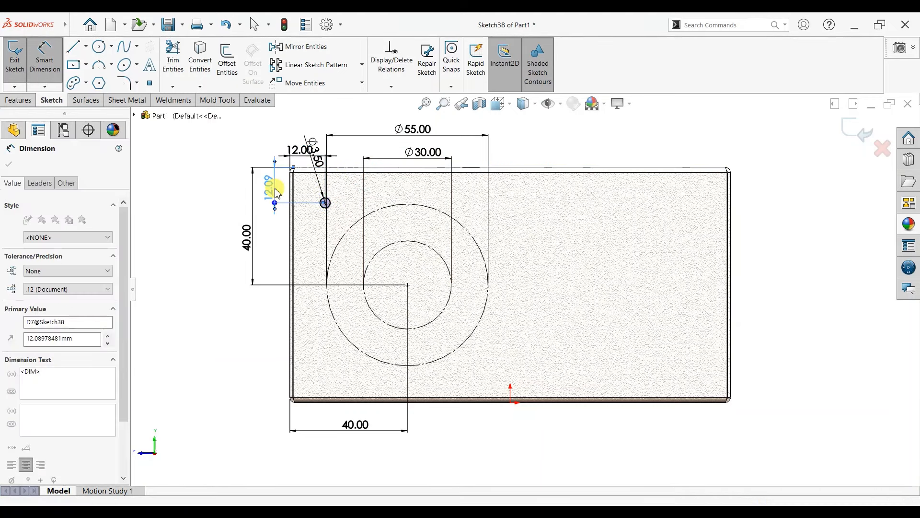
type("12")
key("Return")
left_click(8, 165)
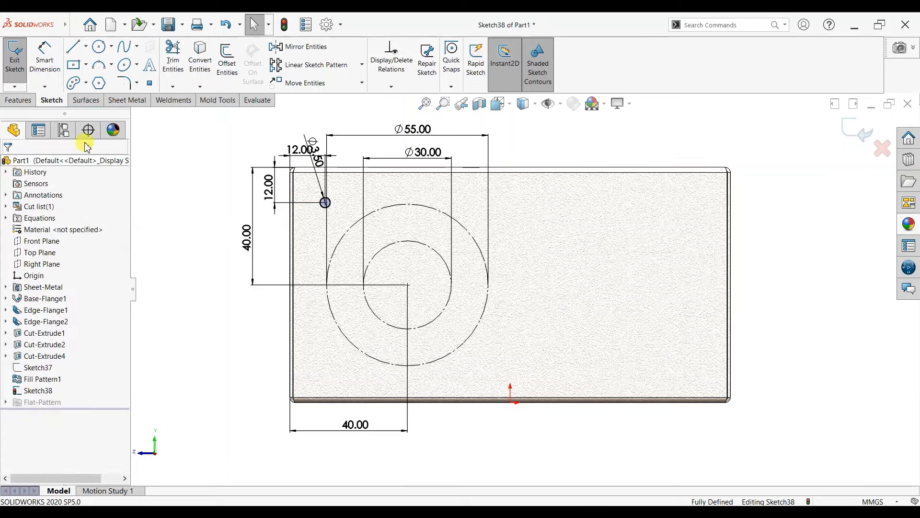
Create a circular sketch pattern of the 3.5 mm circle with 4 equally spaced instances over 360° around the concentric circles' centre
left_click(363, 66)
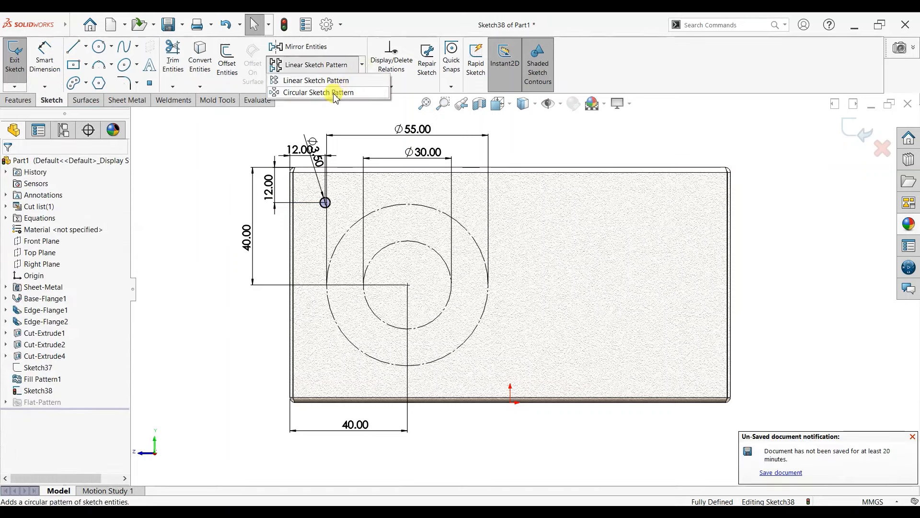
left_click(311, 89)
left_click(93, 402)
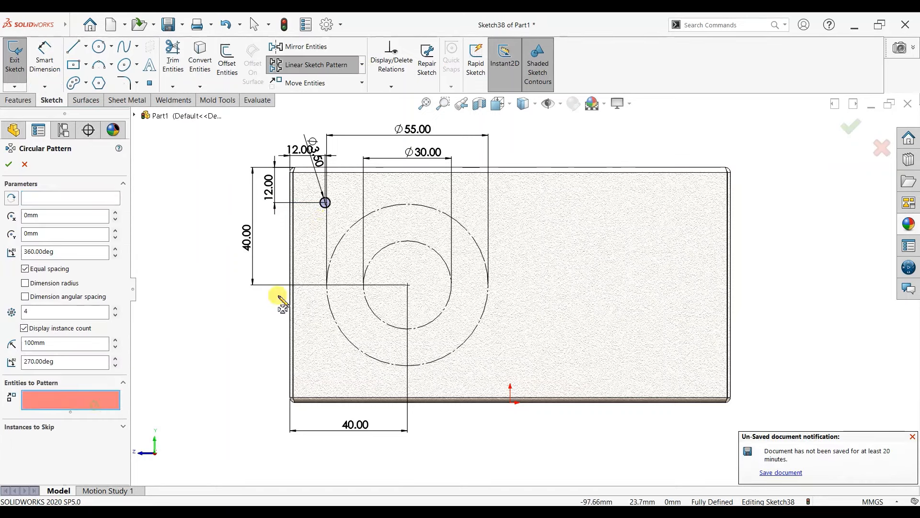
left_click(326, 203)
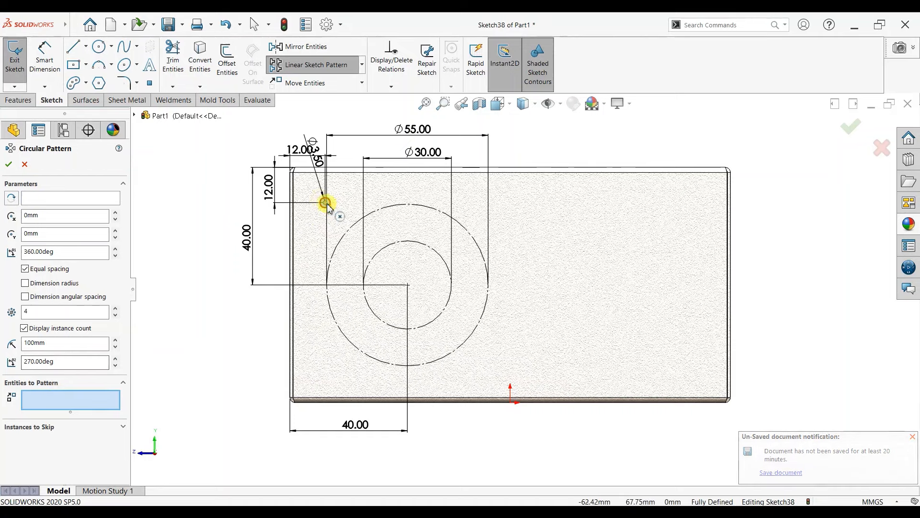
right_click(74, 196)
left_click(106, 202)
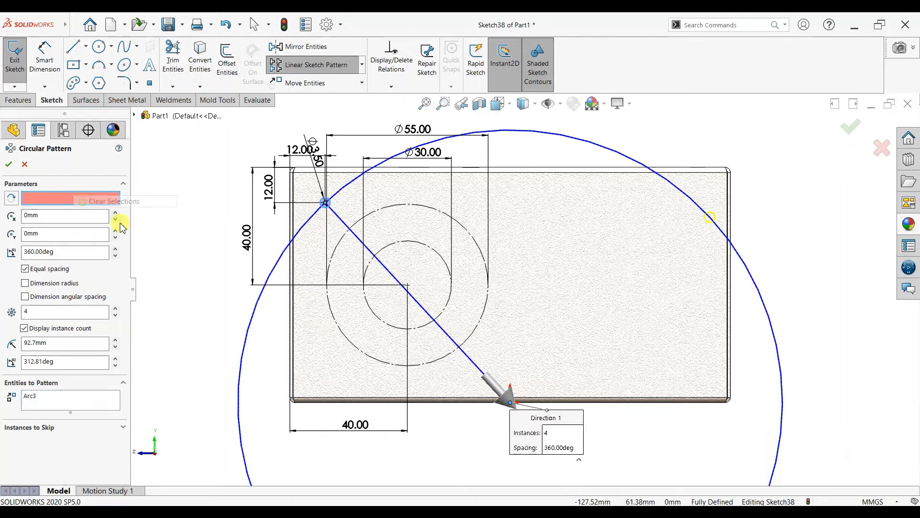
left_click(407, 286)
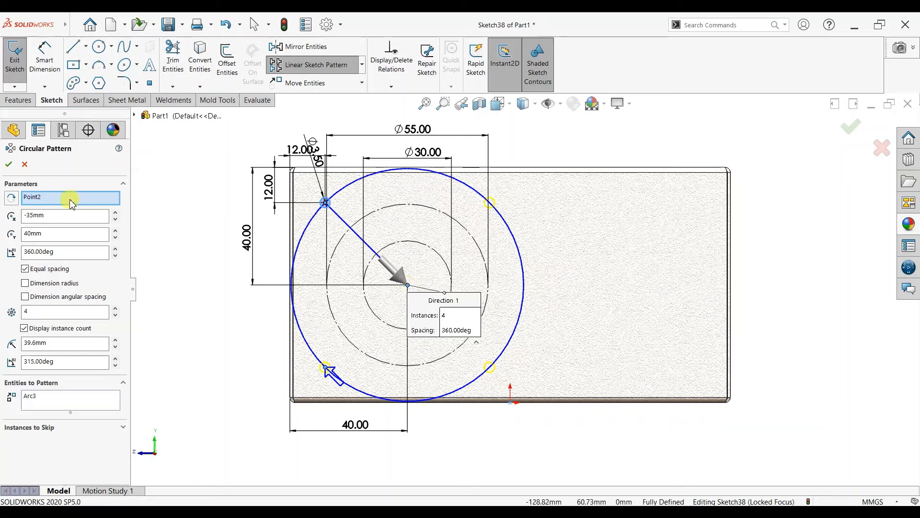
left_click(7, 165)
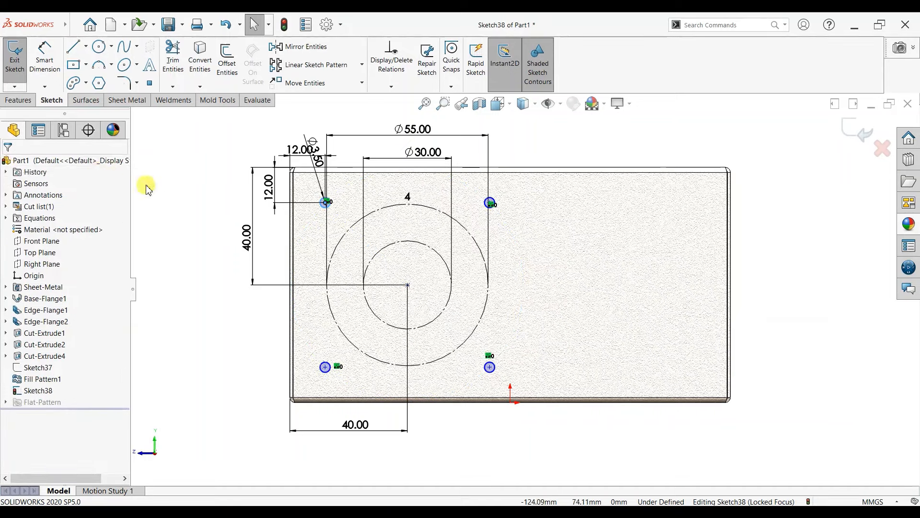
Draw a diagonal centerline from the concentric circles' centre to the centre of the upper patterned hole nearer the face's middle
left_click(86, 46)
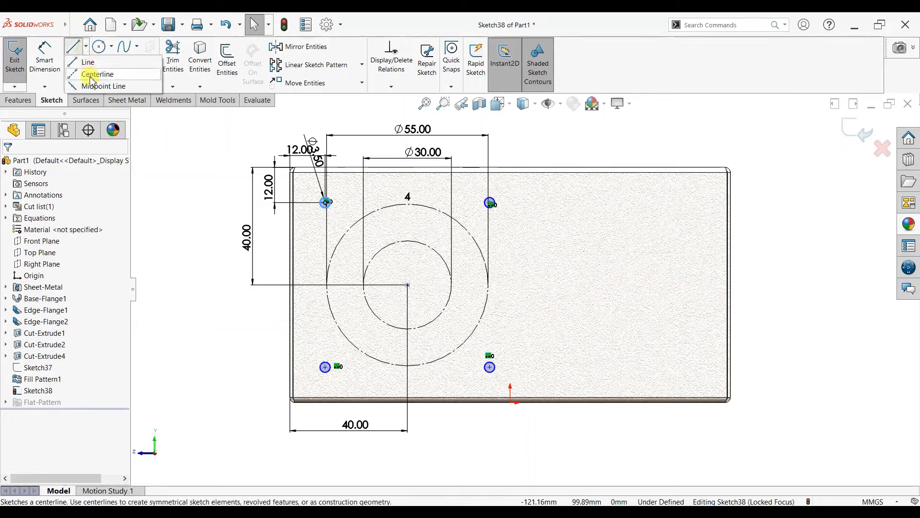
left_click(92, 76)
left_click(408, 285)
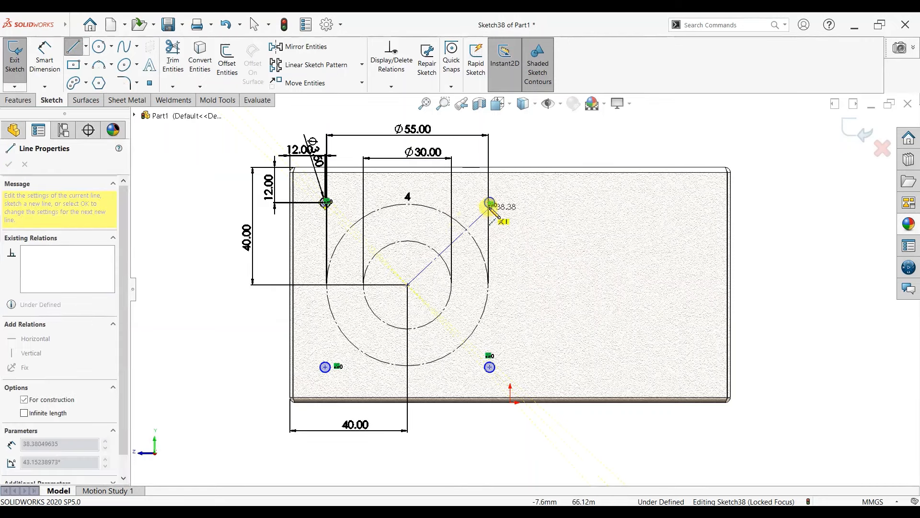
left_click(489, 203)
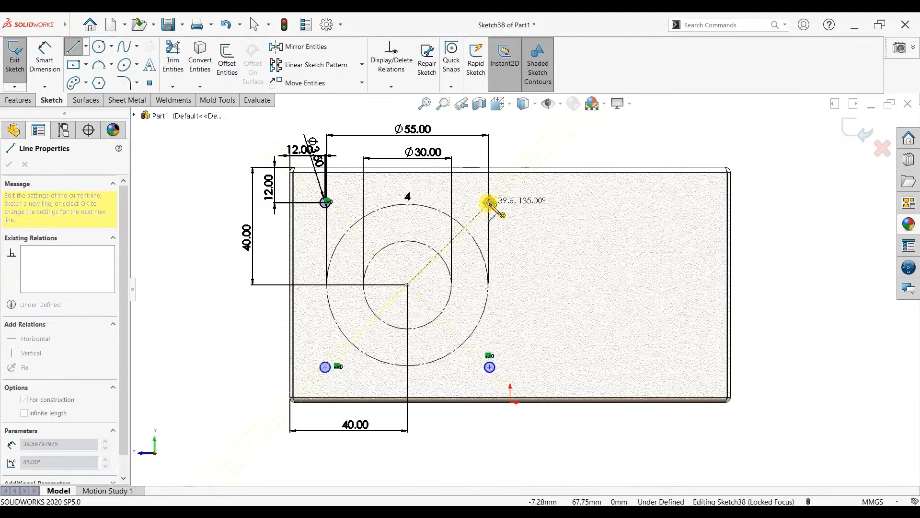
key("Escape")
key("Escape")
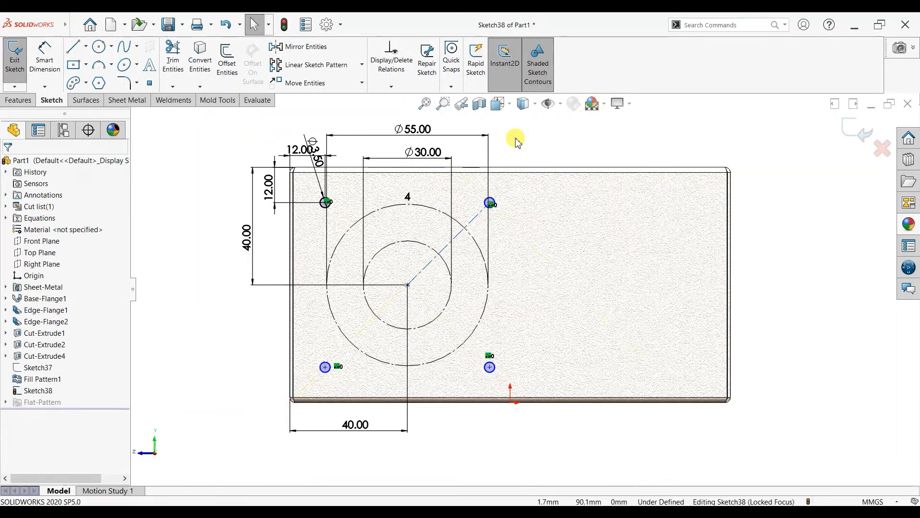
left_click(73, 84)
left_click(408, 285)
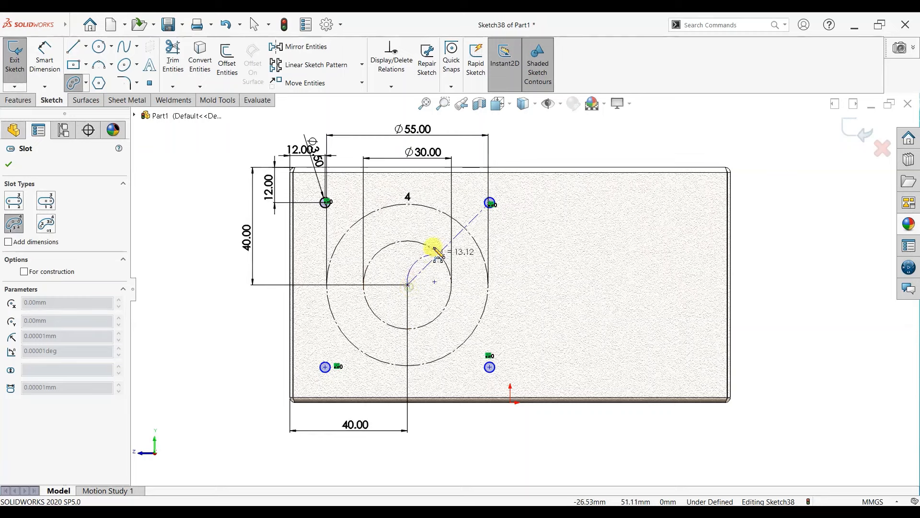
key("Escape")
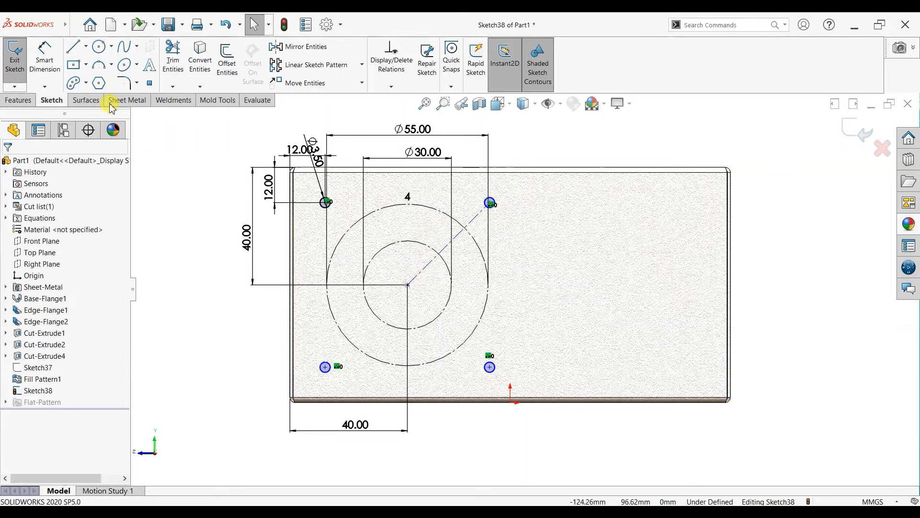
Sketch a centerpoint arc slot about 25 mm long and 5.7 mm wide along the 55 mm construction circle, across the diagonal centerline
left_click(73, 84)
left_click(439, 213)
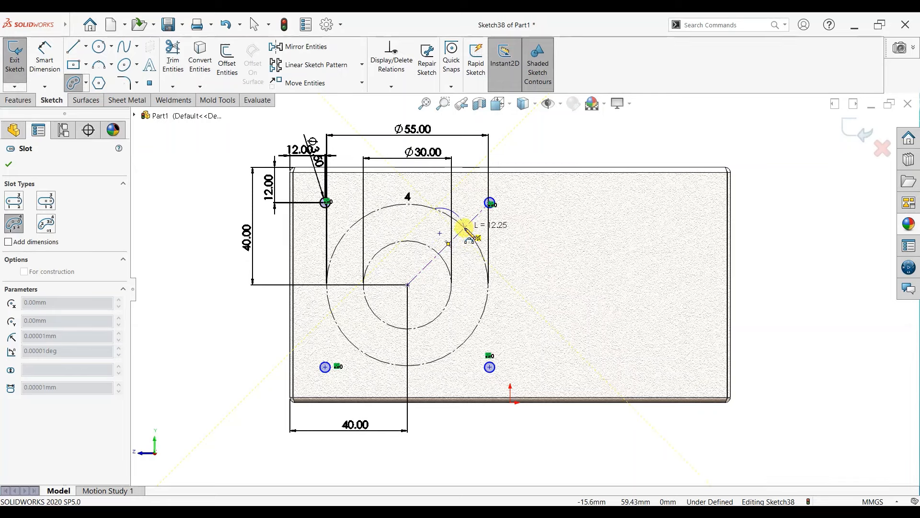
left_click(483, 256)
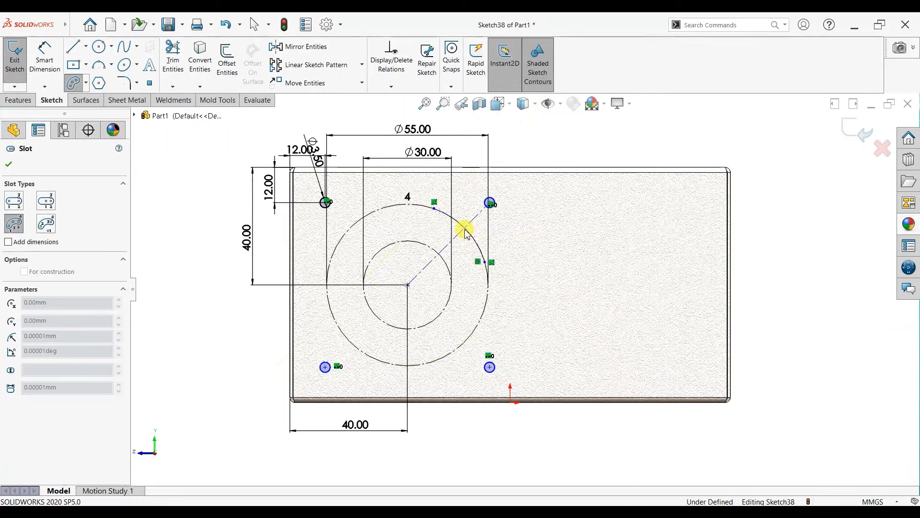
left_click(466, 229)
left_click(473, 227)
key("Escape")
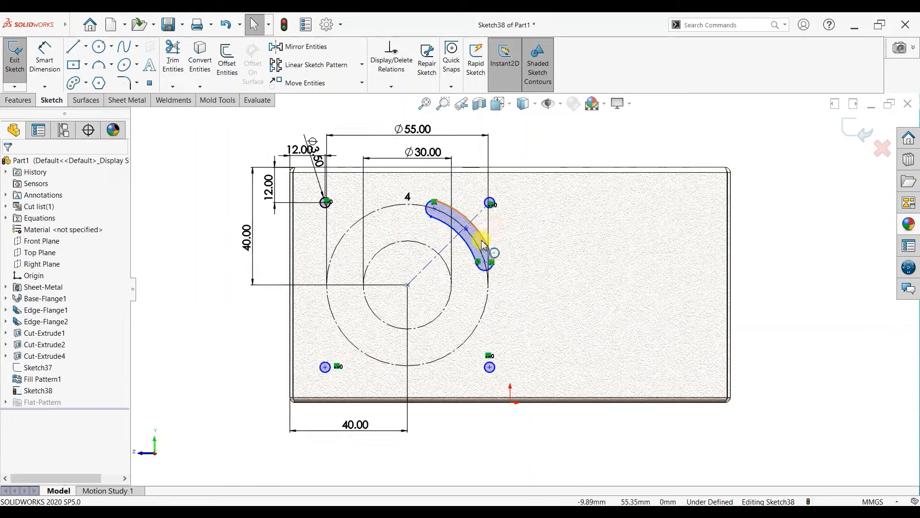
Try to add a Midpoint relation between the diagonal centerline and the midpoint of the arc slot's centre arc
scroll(473, 228, "down", 4)
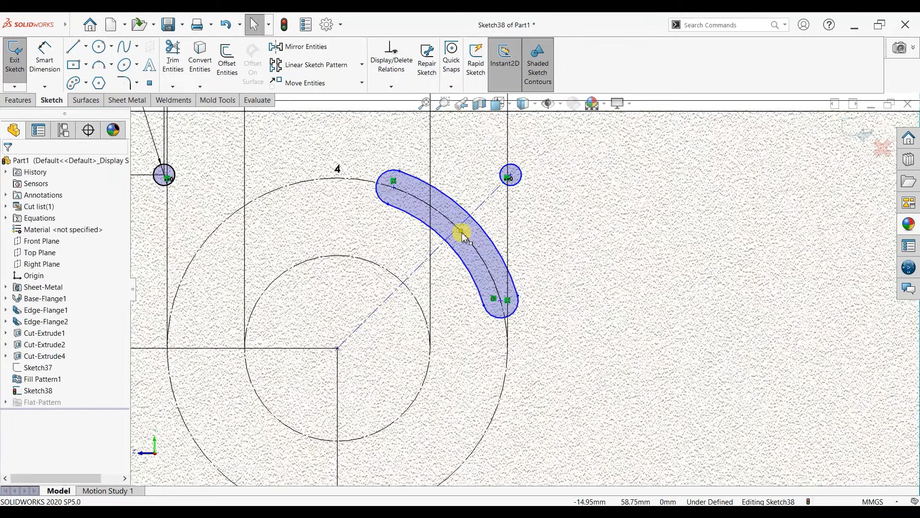
left_click(462, 235)
left_click(463, 228)
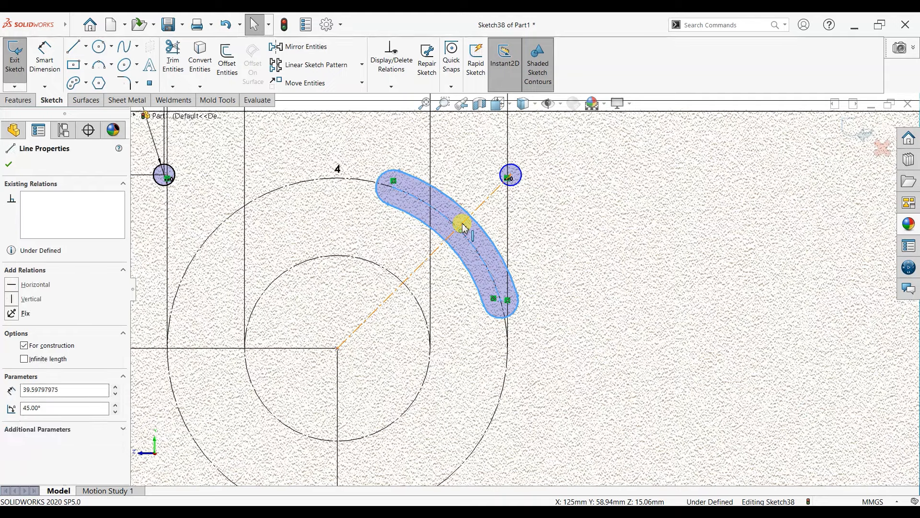
left_click(461, 224, "ctrl")
left_click(493, 182)
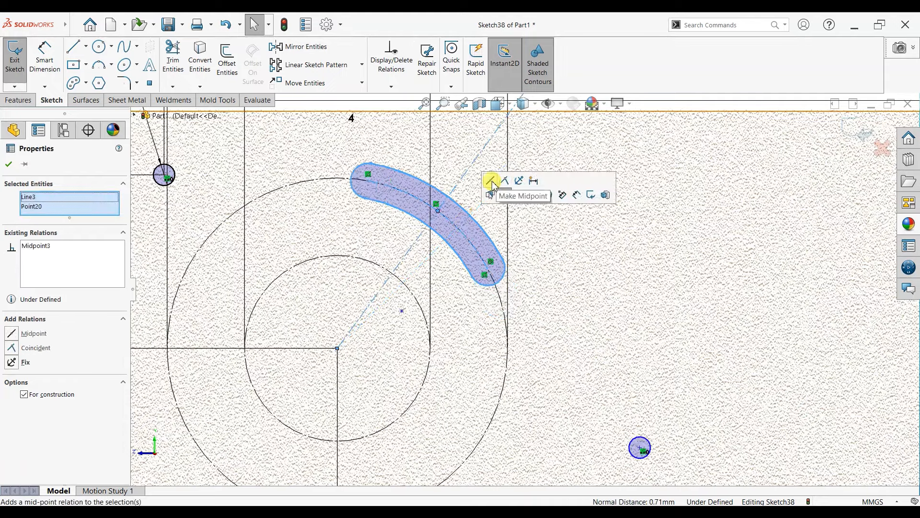
scroll(483, 276, "up", 2)
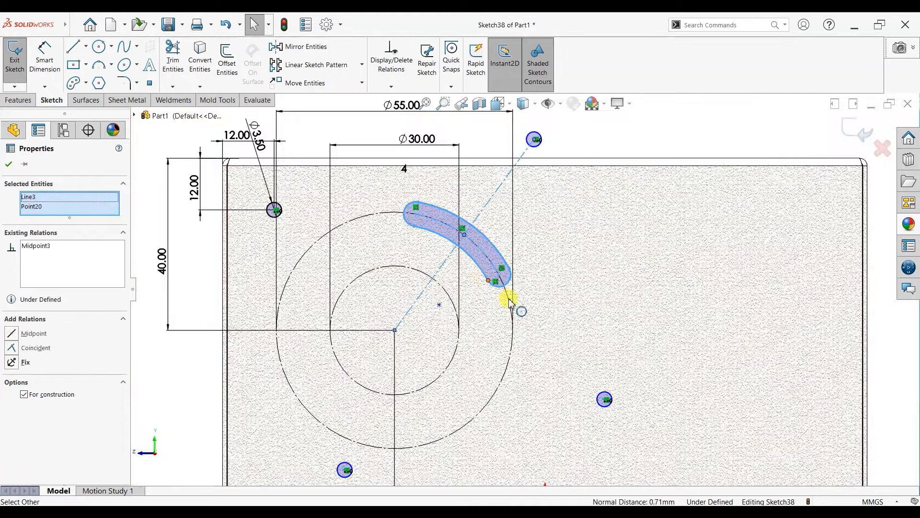
scroll(510, 301, "up", 1)
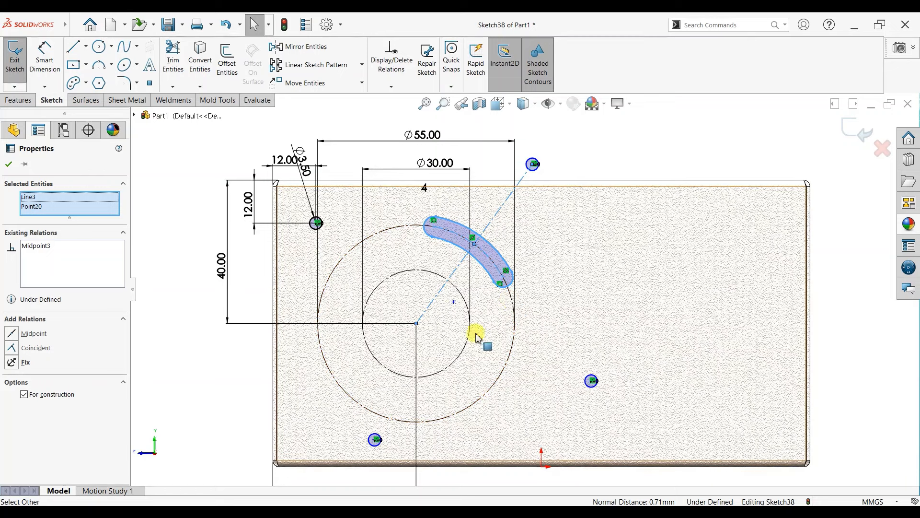
Undo the Midpoint relation between the diagonal centerline and the arc slot, and clear the selection
key("ctrl+z")
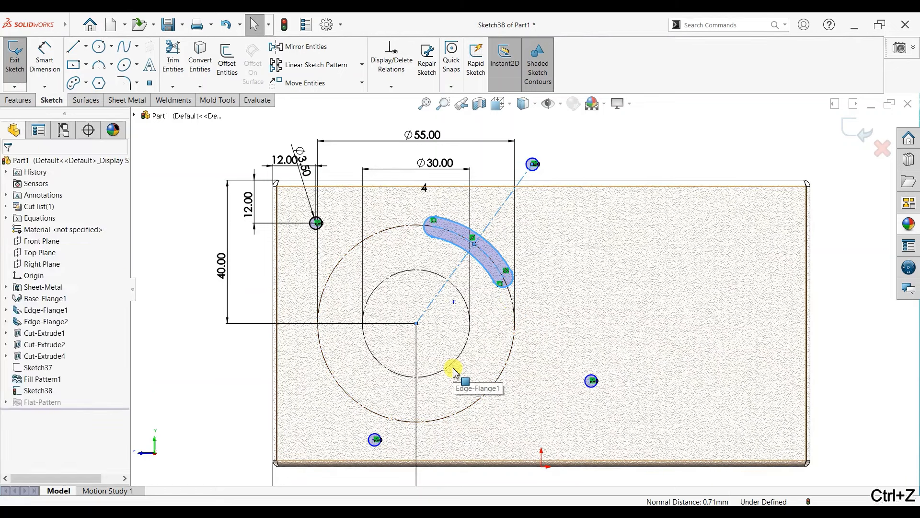
scroll(498, 254, "down", 2)
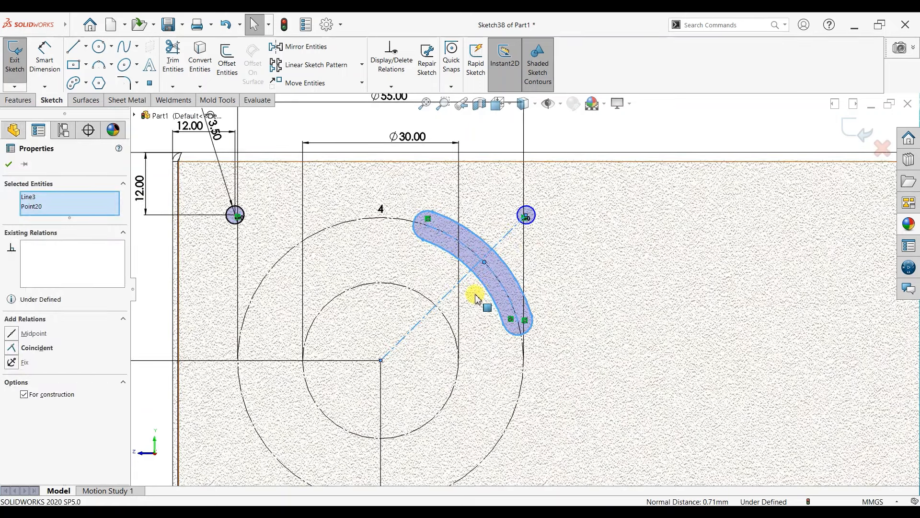
left_click(8, 166)
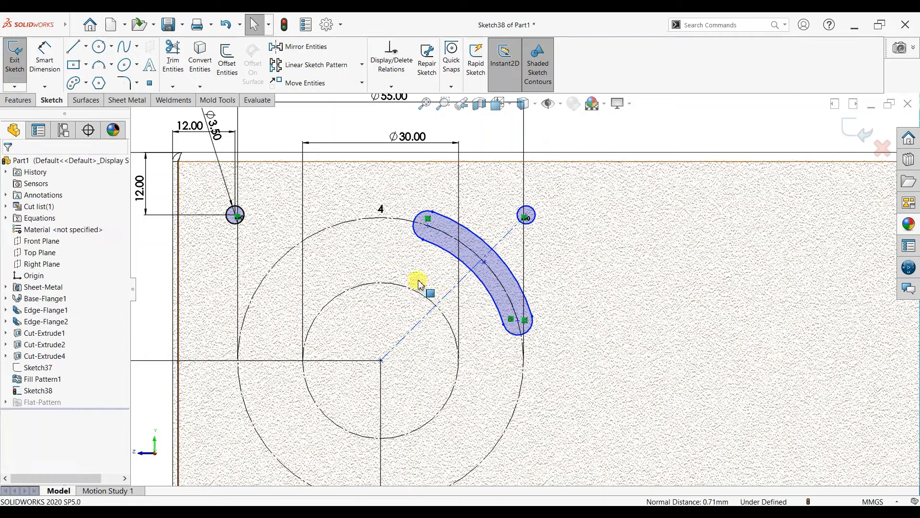
Replace the diagonal centerline with a horizontal centerline from the concentric circles' centre to the 55 mm circle
left_click(445, 297)
key("Delete")
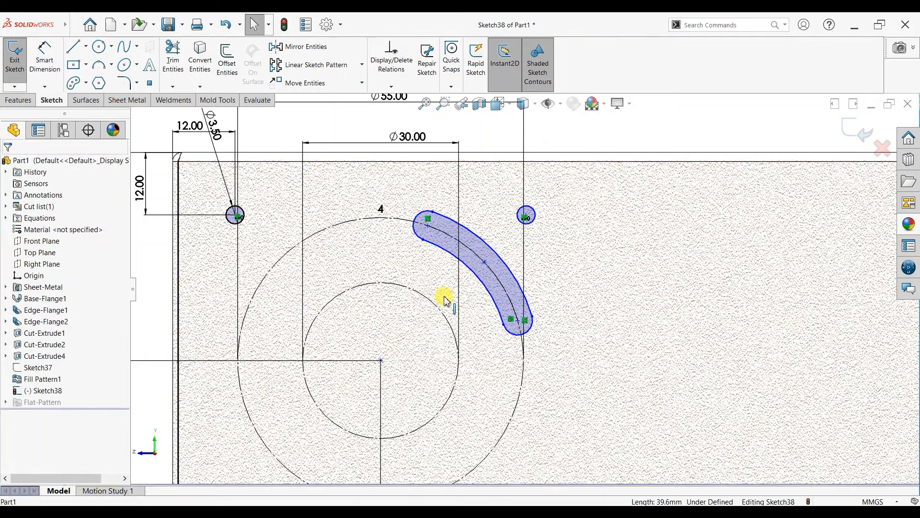
left_click(87, 47)
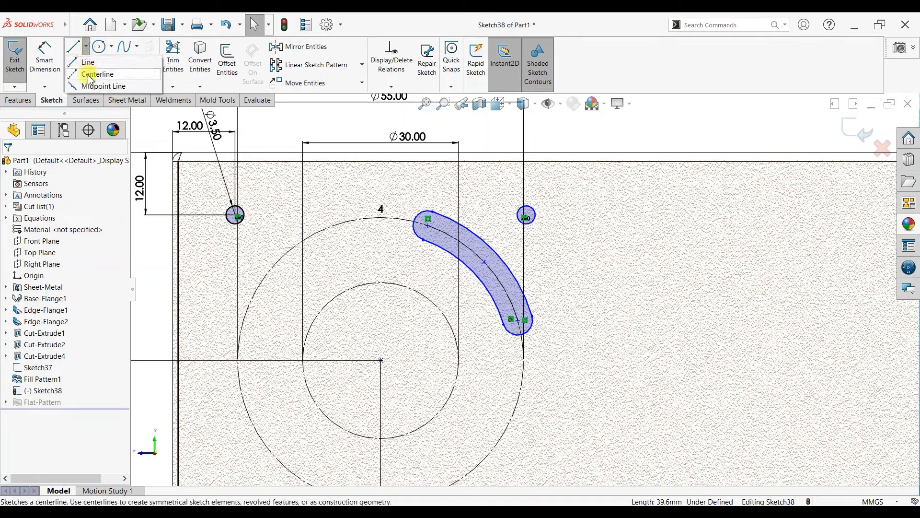
left_click(97, 59)
left_click(524, 360)
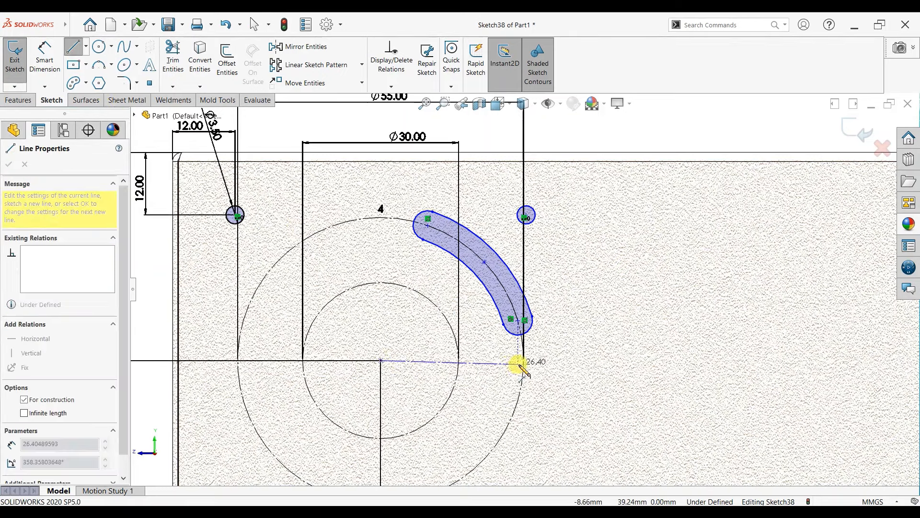
right_click(549, 346)
left_click(552, 349)
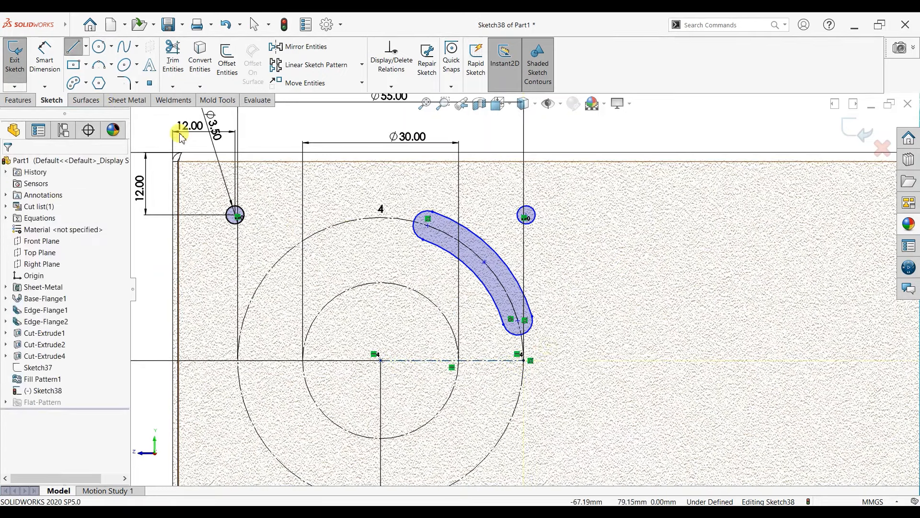
Draw a centerline from the concentric circles' centre to the midpoint of the arc slot's centre arc
left_click(86, 46)
left_click(97, 59)
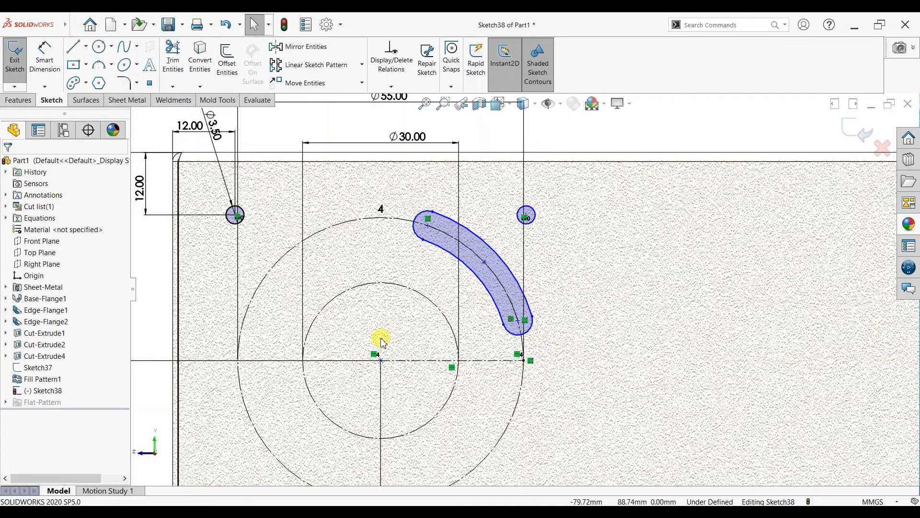
left_click(484, 262)
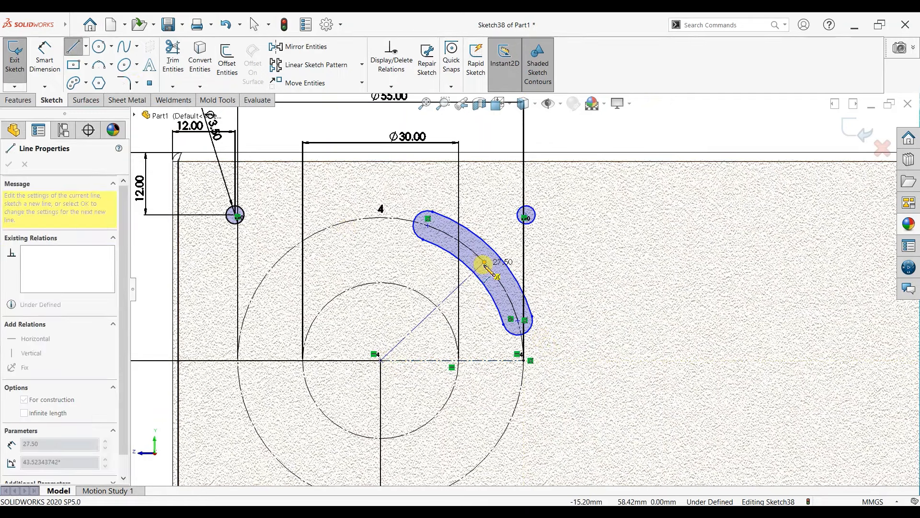
key("Escape")
key("Escape")
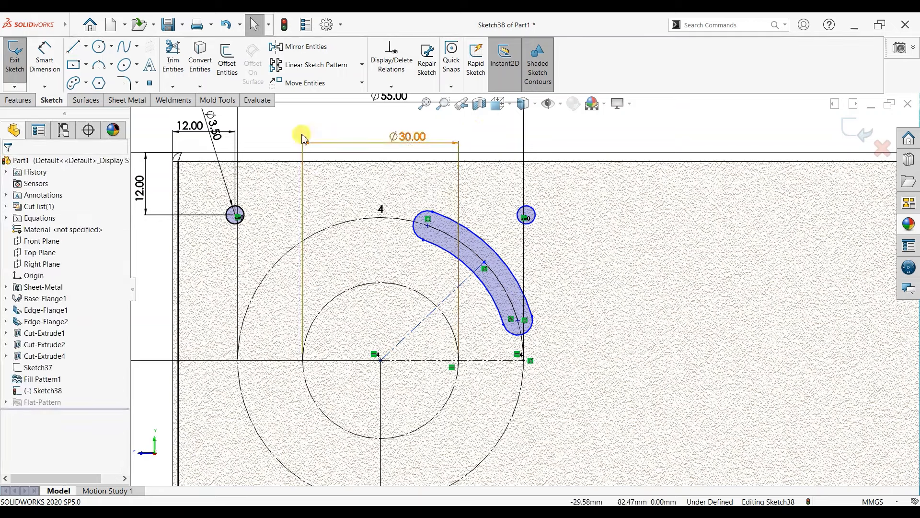
Dimension the angle between the slanted centerline and the horizontal centerline as 45°
left_click(44, 57)
left_click(434, 356)
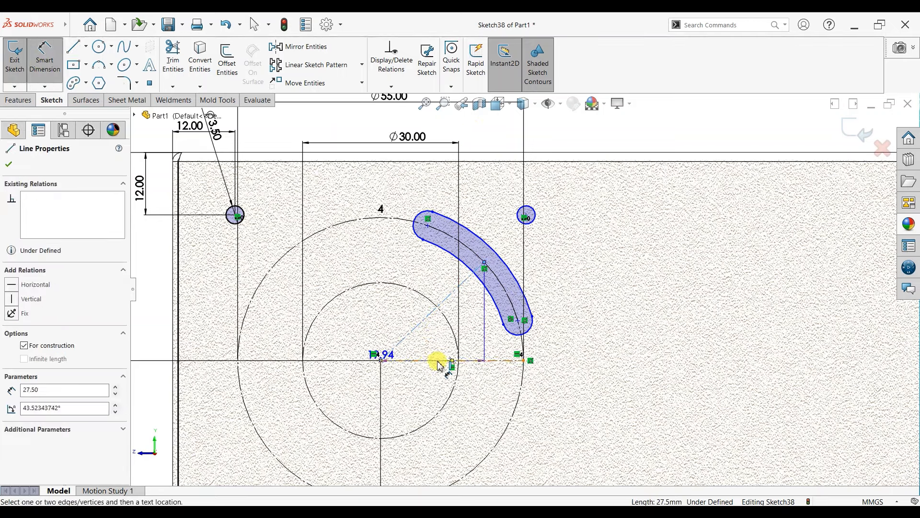
left_click(434, 359)
left_click(433, 350)
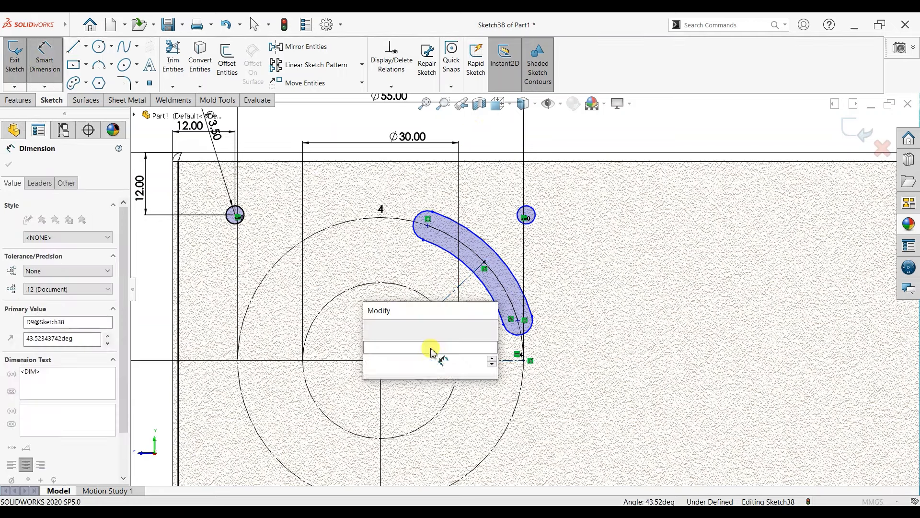
type("45")
key("Return")
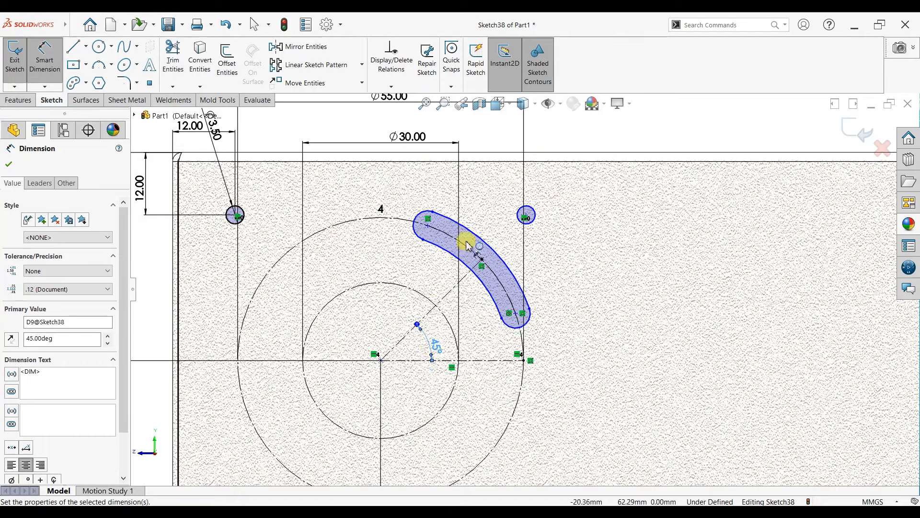
Dimension the straight distance between the arc slot's two end centres as 23 mm
left_click(492, 266)
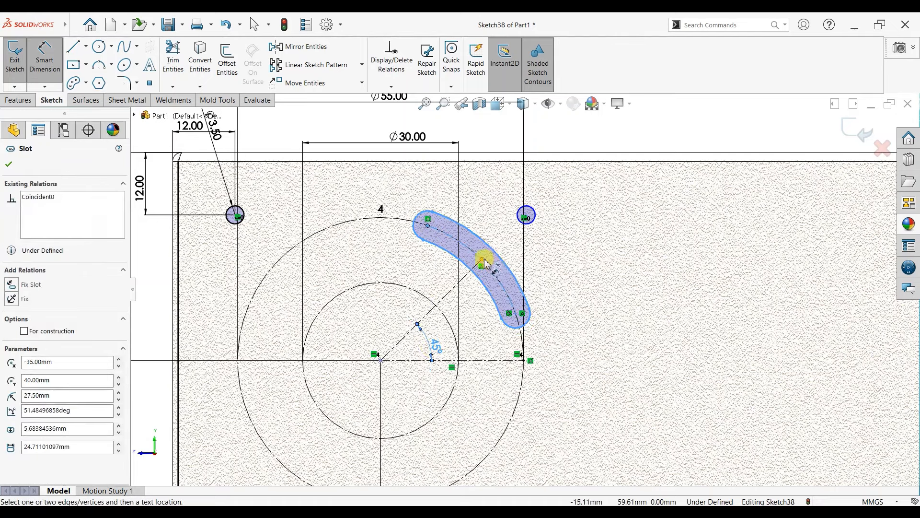
left_click(517, 316)
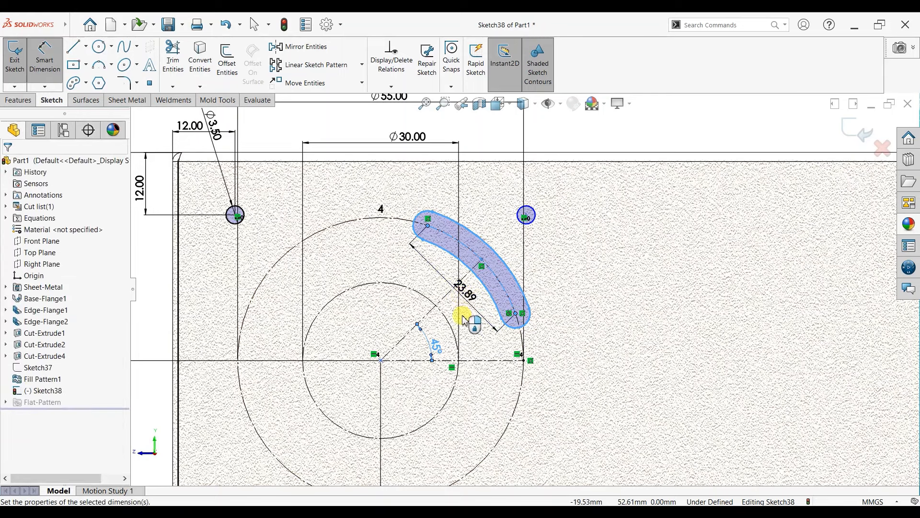
left_click(467, 295)
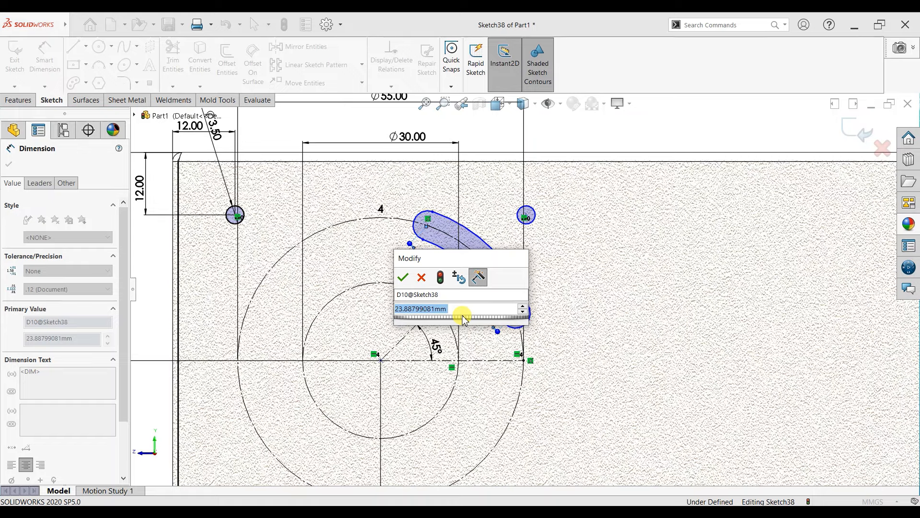
type("23")
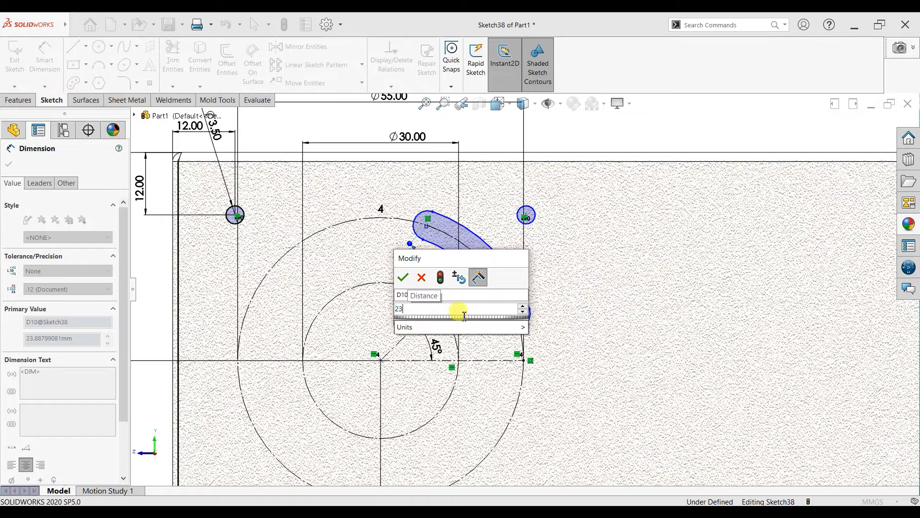
key("Return")
scroll(479, 354, "up", 1)
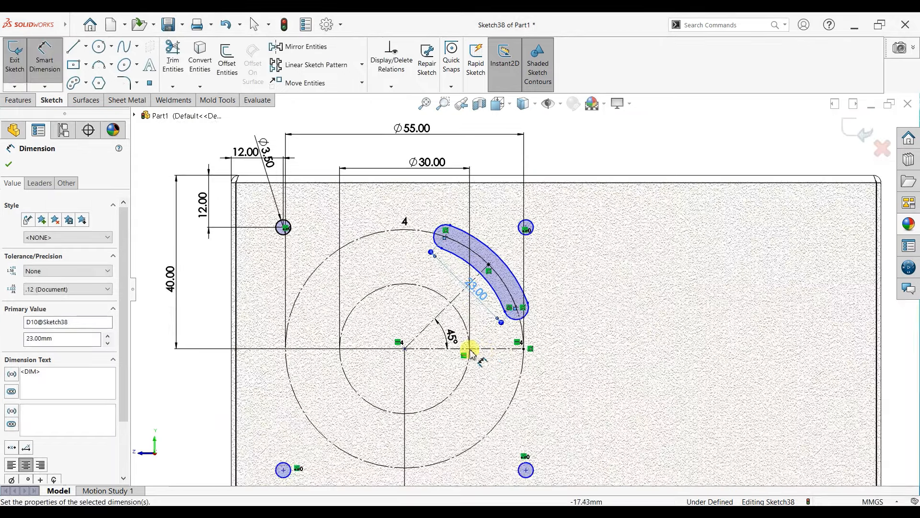
left_click(10, 162)
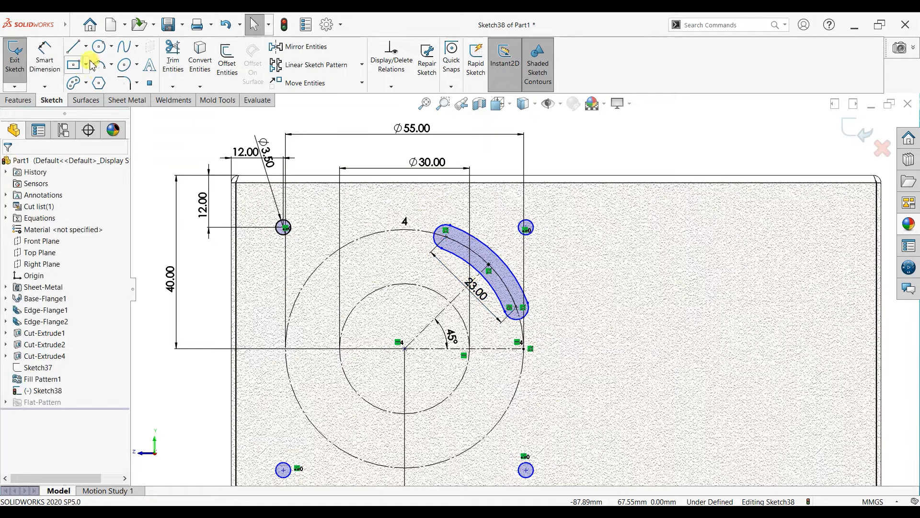
Sketch a second arc slot about 11 mm long and 4.5 mm wide along the 30 mm construction circle, across the 45° centerline
left_click(75, 84)
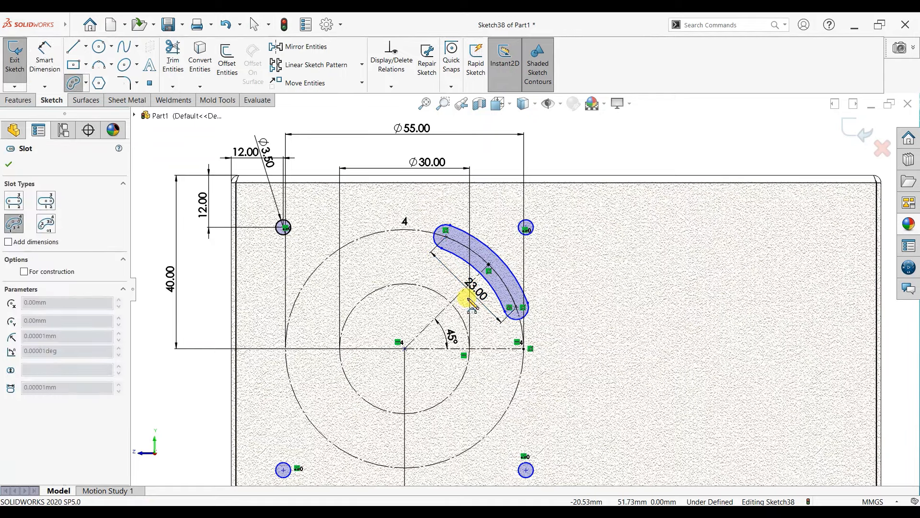
scroll(469, 303, "down", 3)
left_click(411, 279)
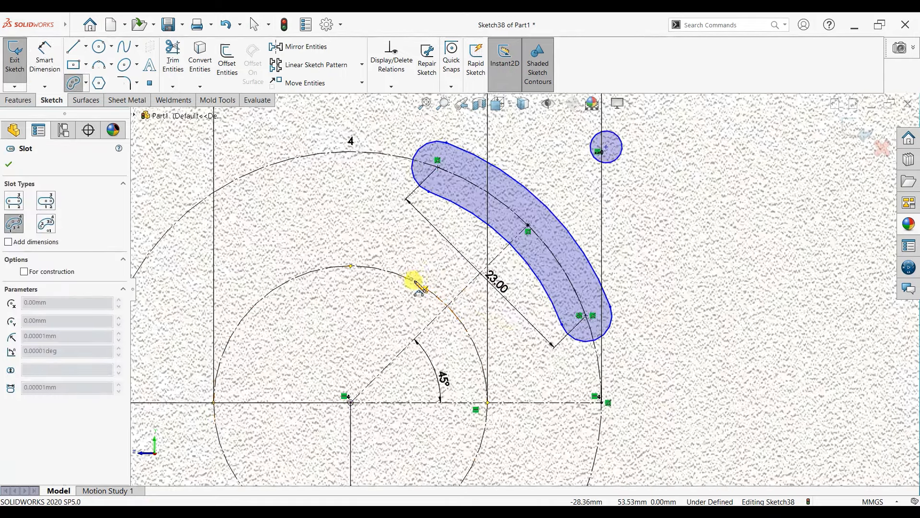
left_click(478, 345)
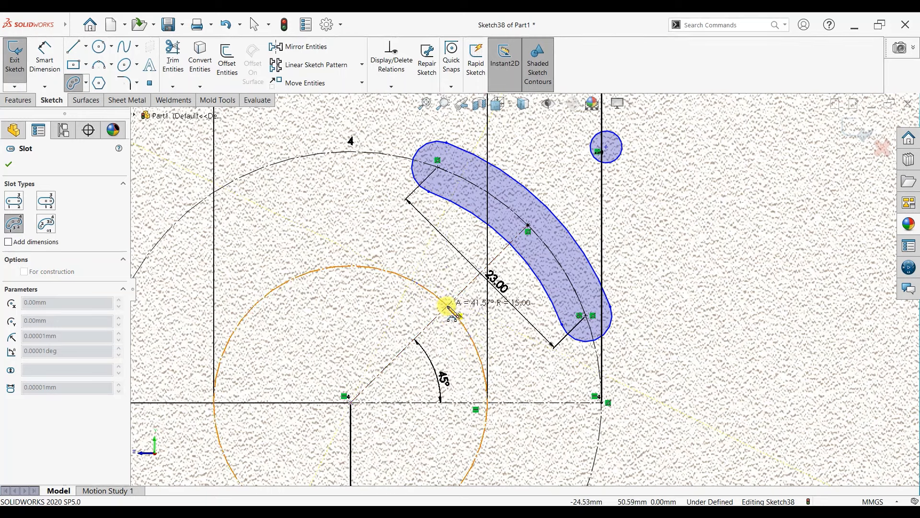
left_click(462, 289)
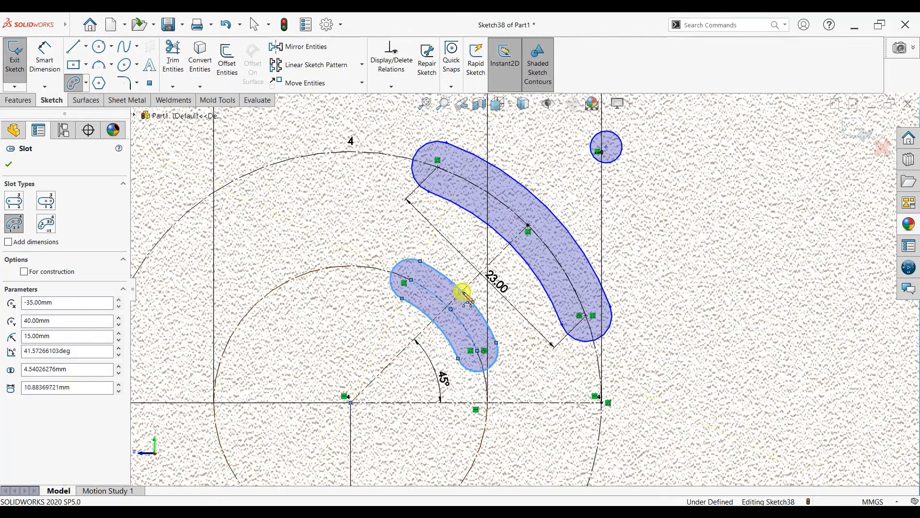
left_click(9, 164)
Dimension the end radius of the outer arc slot as 3 mm
left_click(45, 58)
left_click(460, 334)
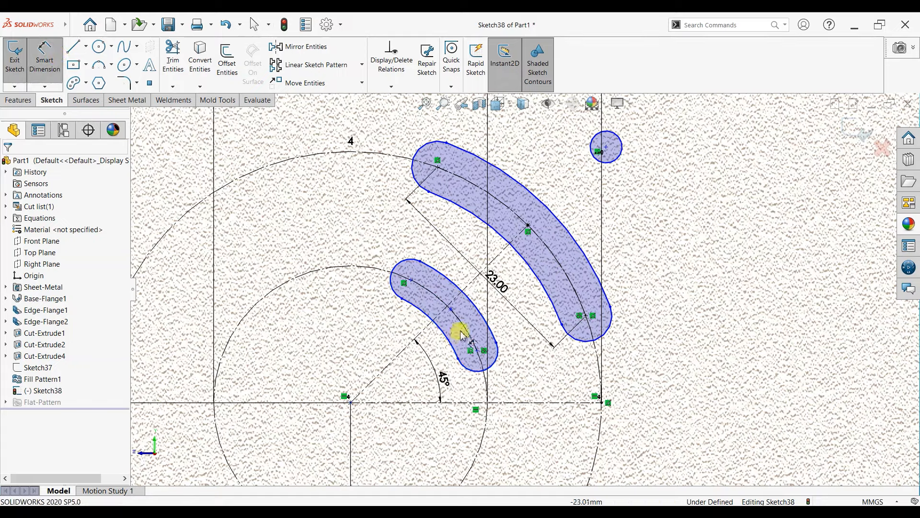
scroll(494, 305, "up", 2)
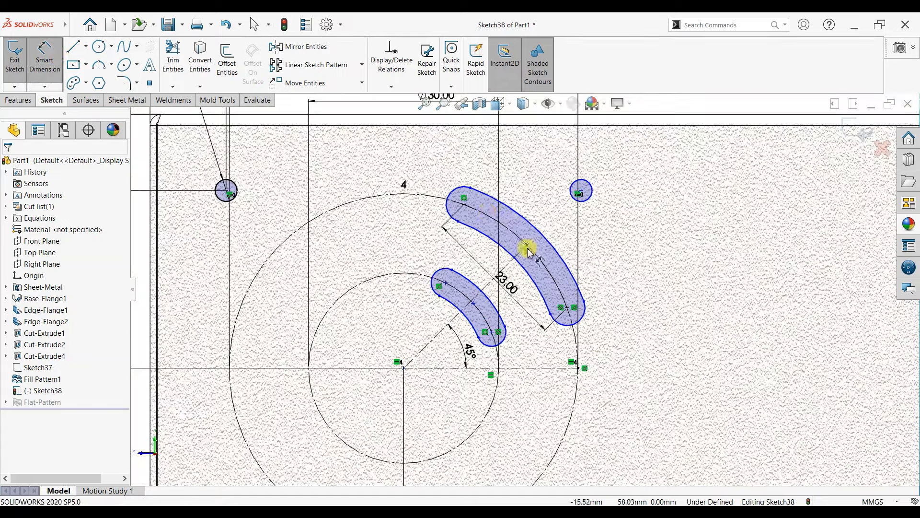
left_click(456, 192)
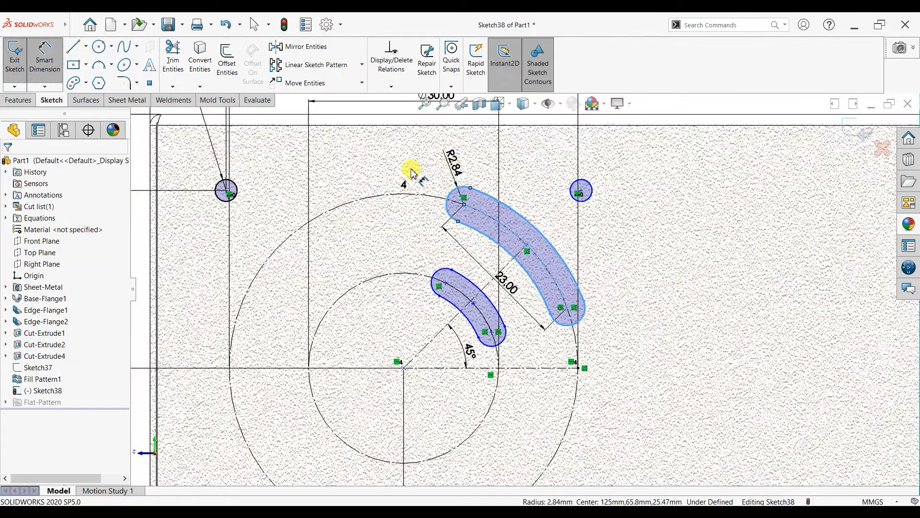
left_click(412, 172)
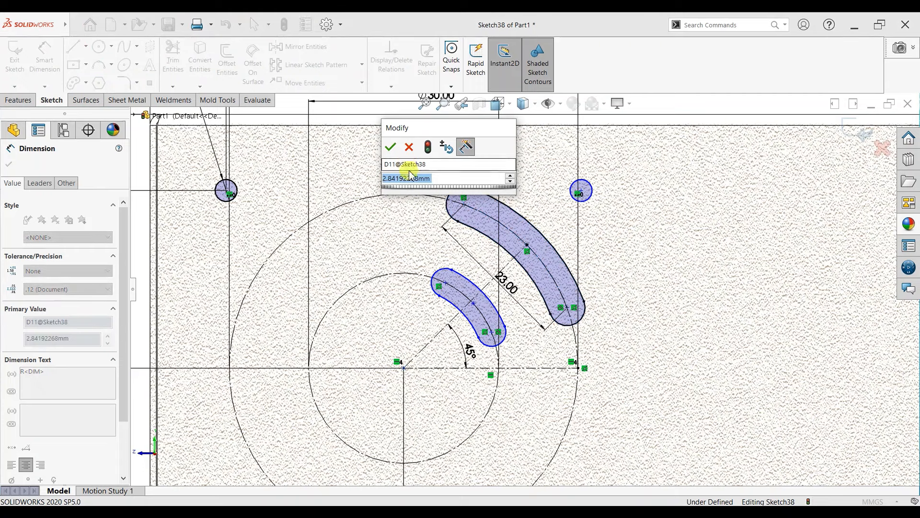
type("3")
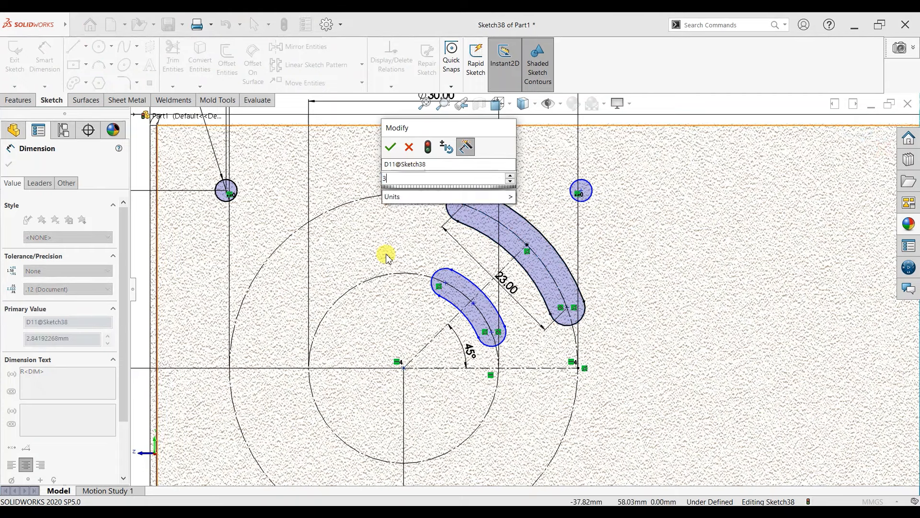
key("Return")
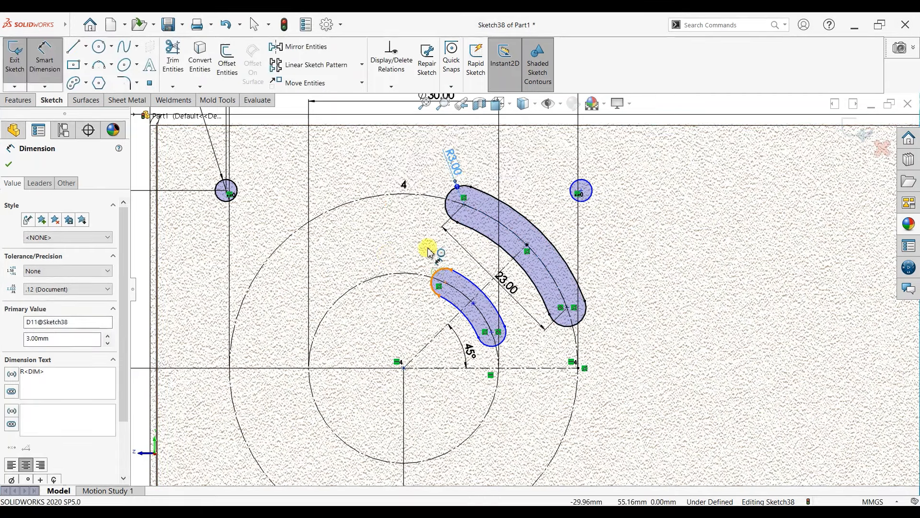
Dimension the end radius of the inner arc slot as 2.8 mm
left_click(436, 271)
left_click(428, 250)
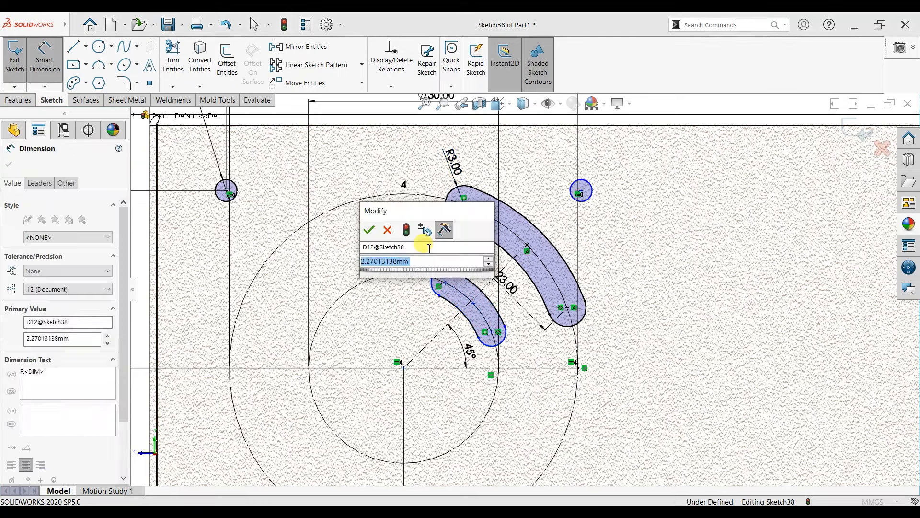
type("2.8")
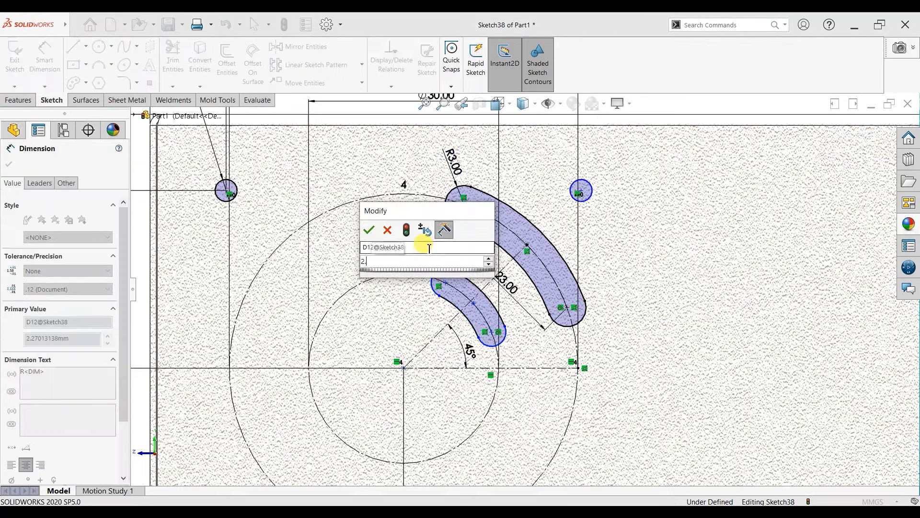
key("Return")
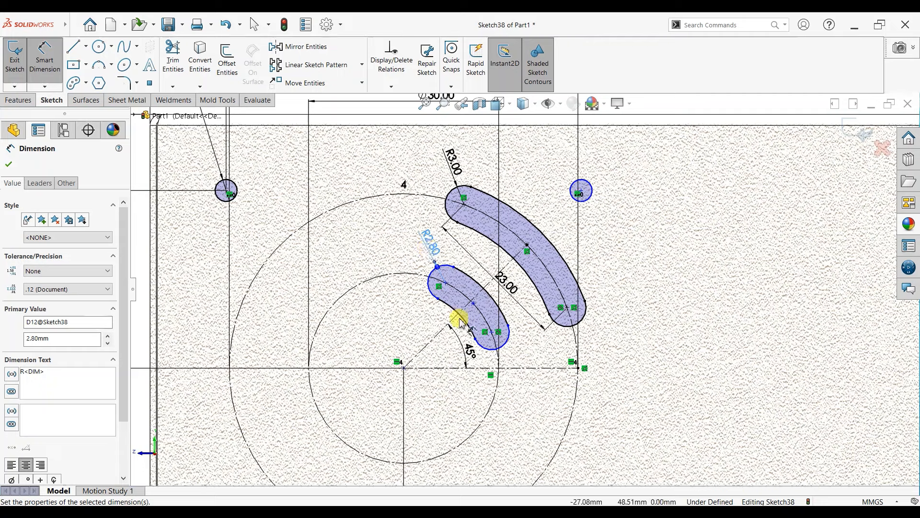
key("Escape")
Try to add a midpoint relation between the 45° centerline and the inner arc slot's centre point, and undo it
left_click(477, 299)
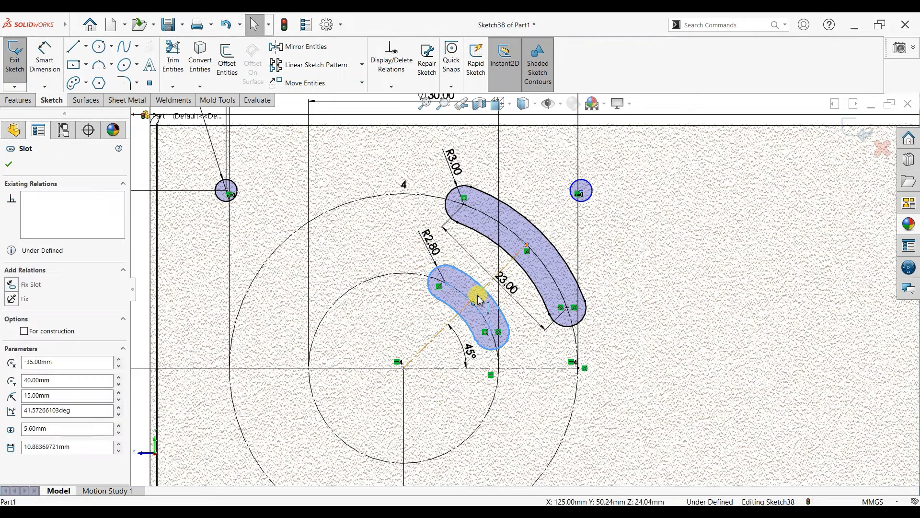
left_click(478, 295)
left_click(474, 303, "ctrl")
left_click(509, 254)
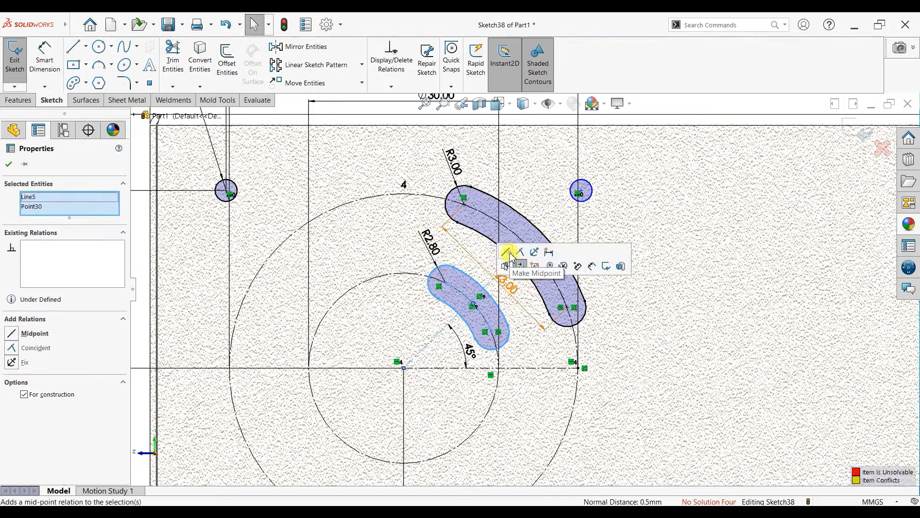
left_click(9, 165)
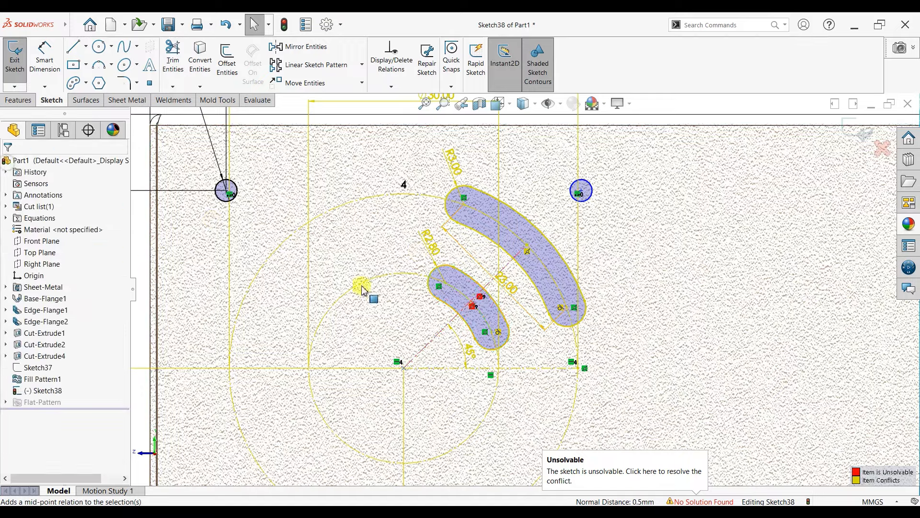
scroll(483, 307, "down", 5)
key("ctrl+z")
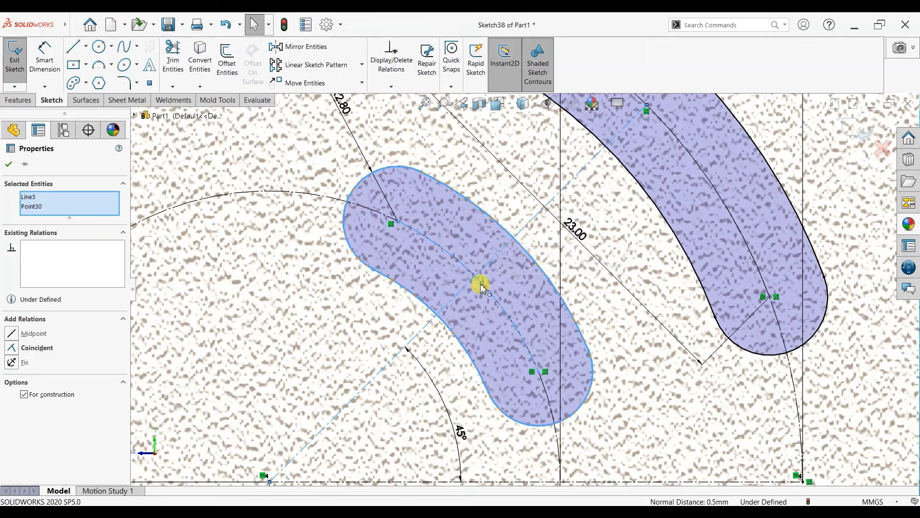
Move the inner arc slot's centre point onto the 45° centerline
left_click_drag(480, 280, 477, 278)
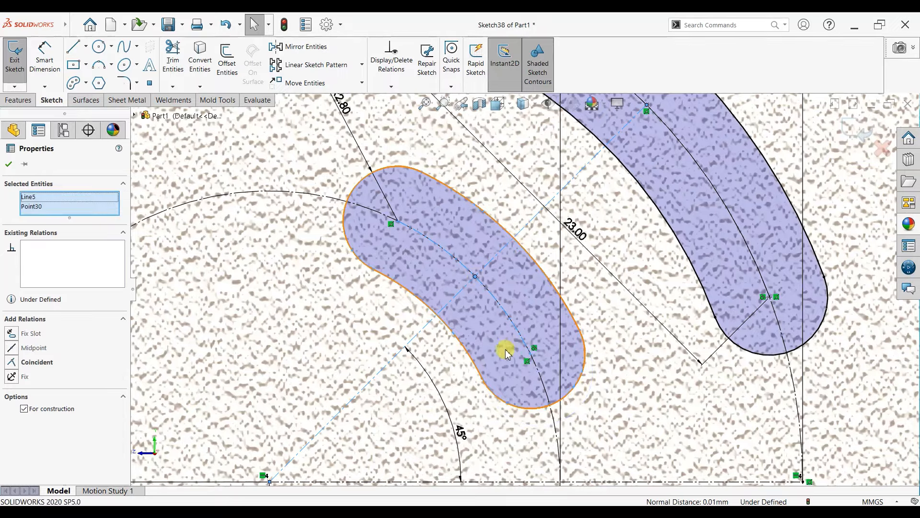
scroll(501, 355, "up", 5)
scroll(511, 337, "down", 2)
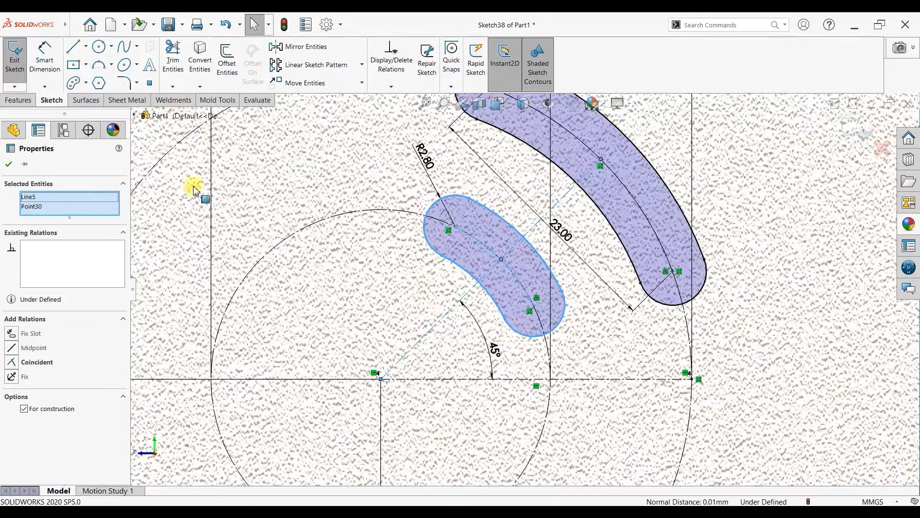
scroll(548, 282, "up", 4)
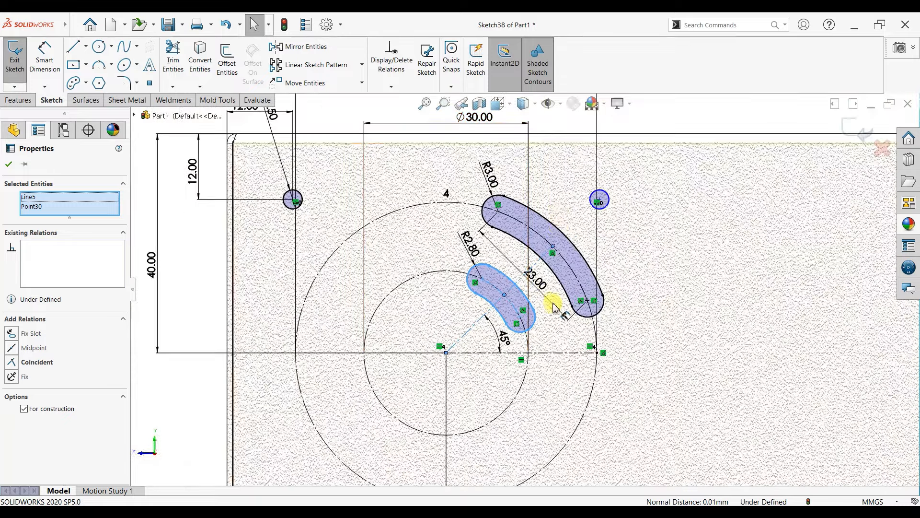
Dimension the straight distance between the inner arc slot's two end centres as 10 mm
left_click(44, 53)
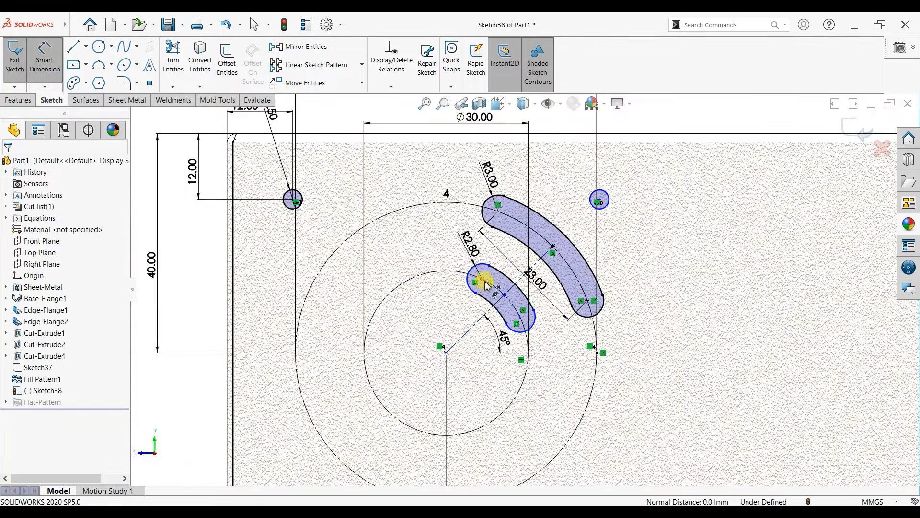
left_click(512, 313)
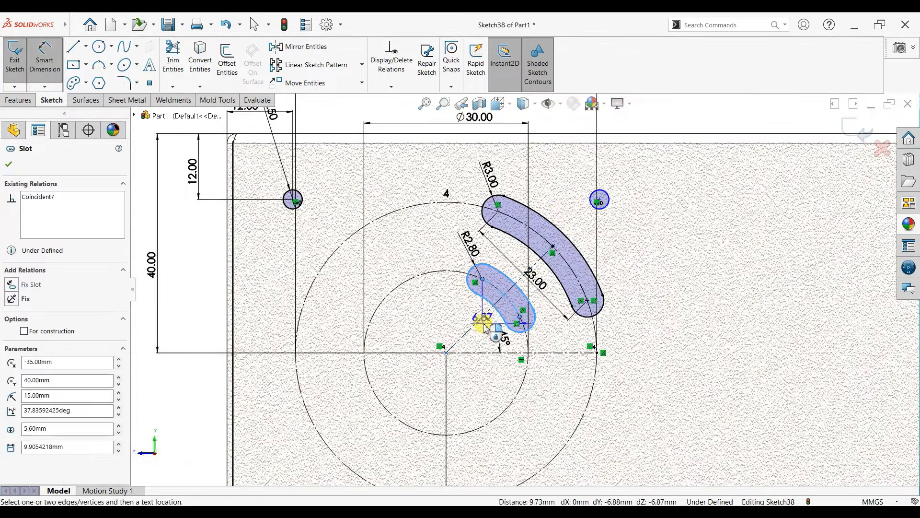
left_click(477, 320)
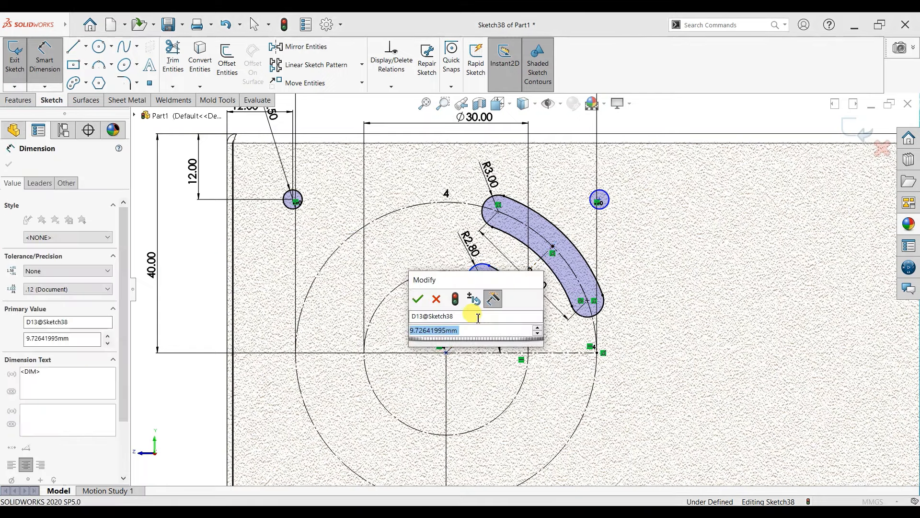
type("10")
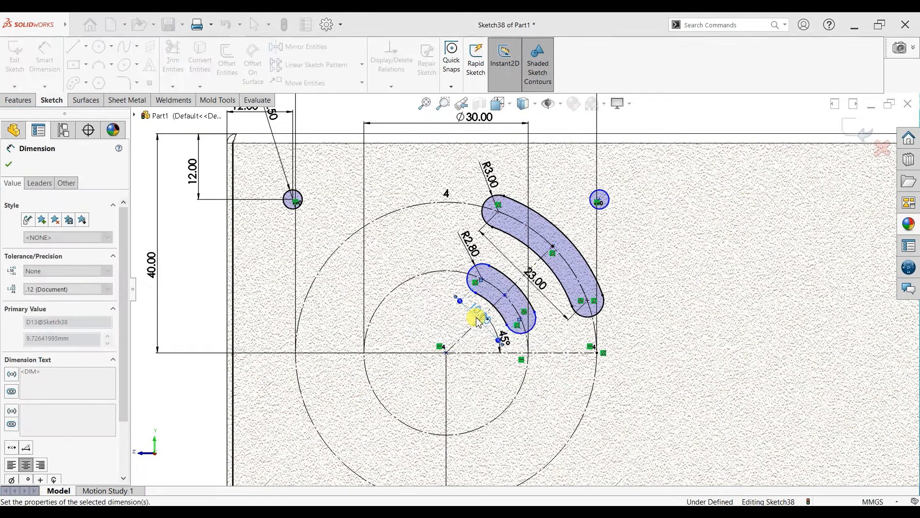
key("Return")
left_click(7, 165)
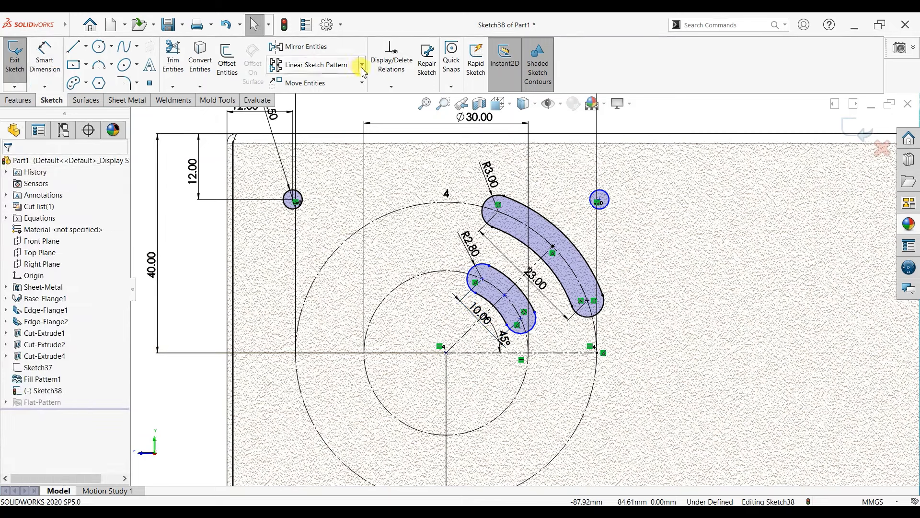
Circular-pattern both arc slots around the concentric circles' centre with 4 equally spaced instances over 360°
left_click(362, 67)
left_click(298, 90)
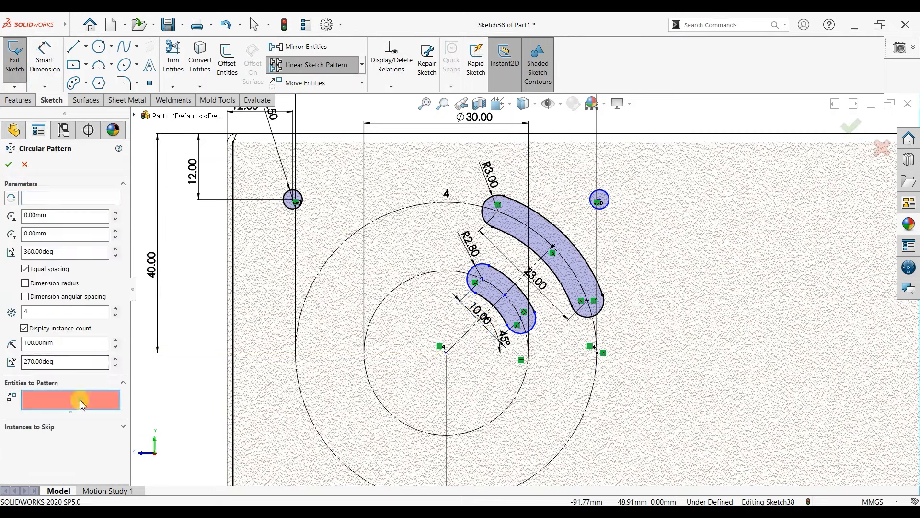
left_click(525, 218)
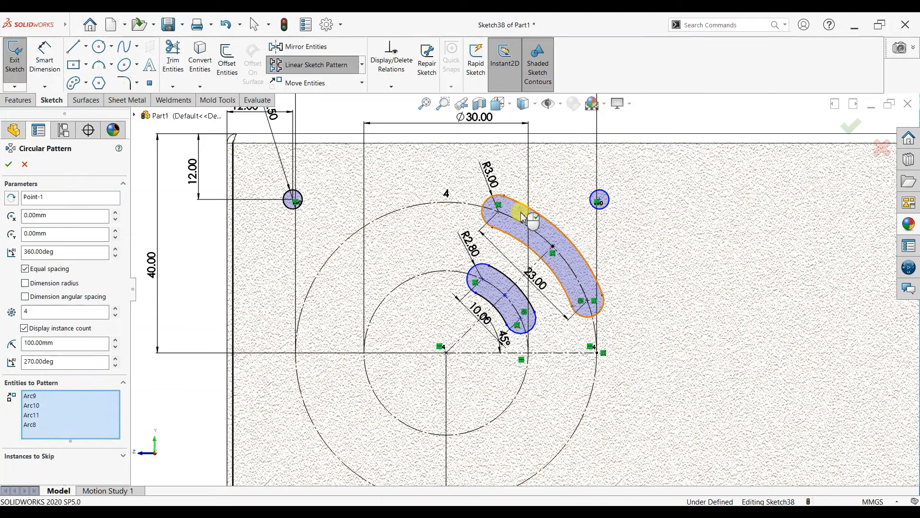
left_click(494, 287)
right_click(61, 403)
left_click(91, 405)
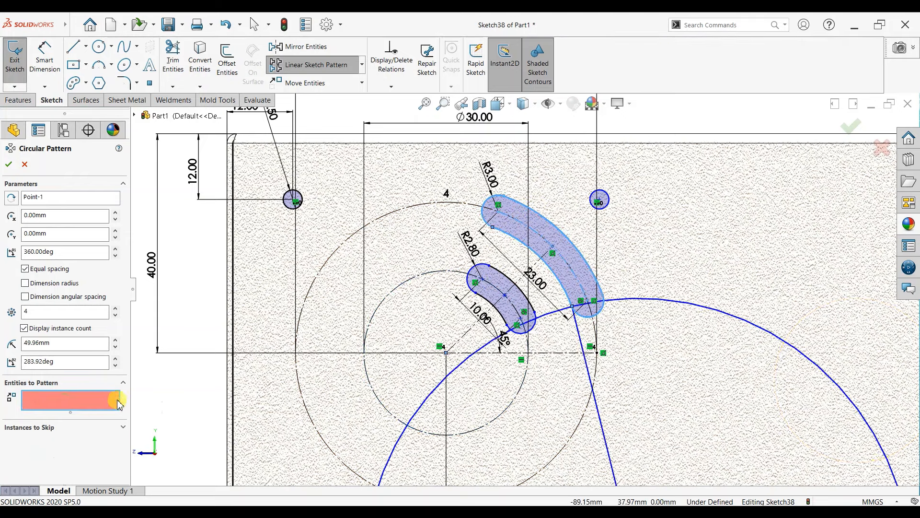
left_click(530, 221)
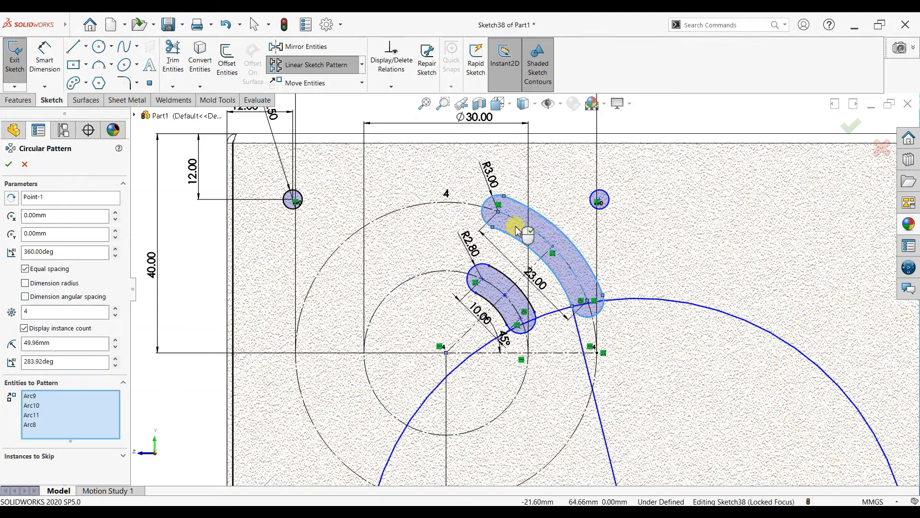
left_click(498, 282)
right_click(95, 198)
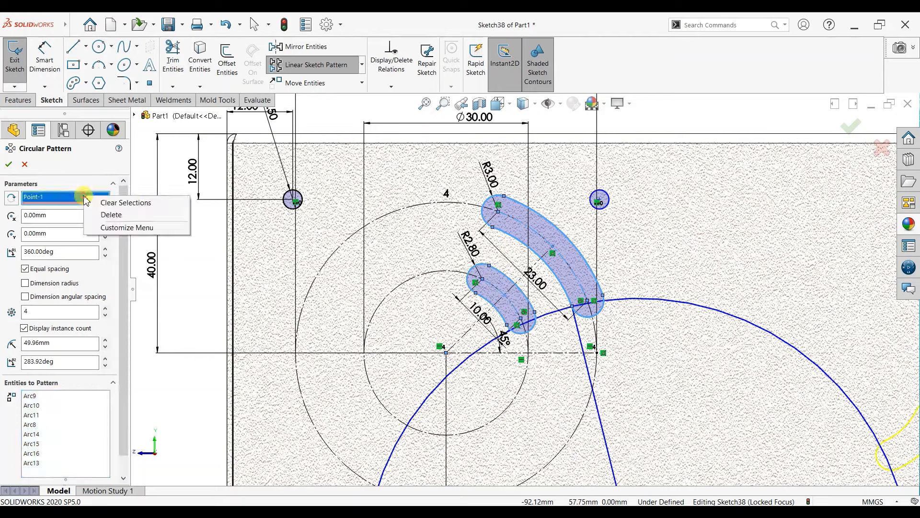
left_click(99, 203)
left_click(445, 355)
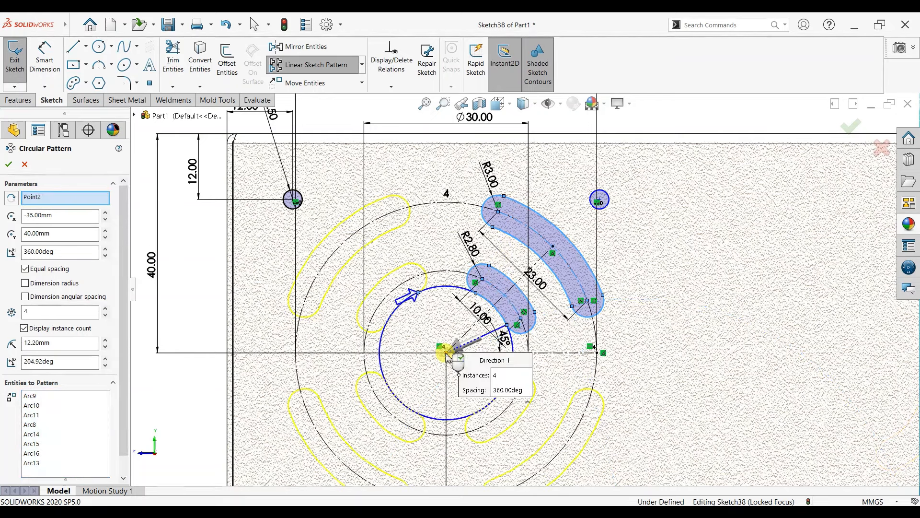
left_click(10, 165)
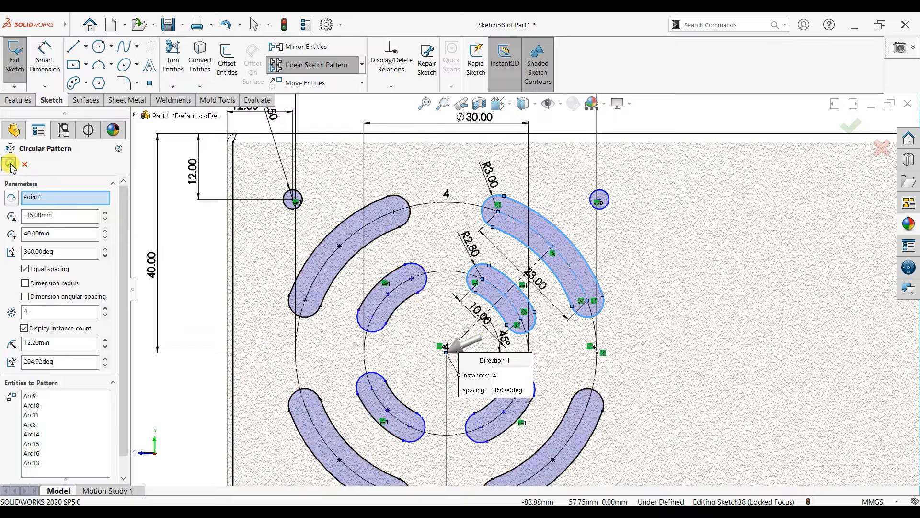
Set the inner arc slot's end radius to 3 mm
scroll(484, 339, "up", 3)
scroll(521, 388, "down", 2)
scroll(521, 389, "down", 1)
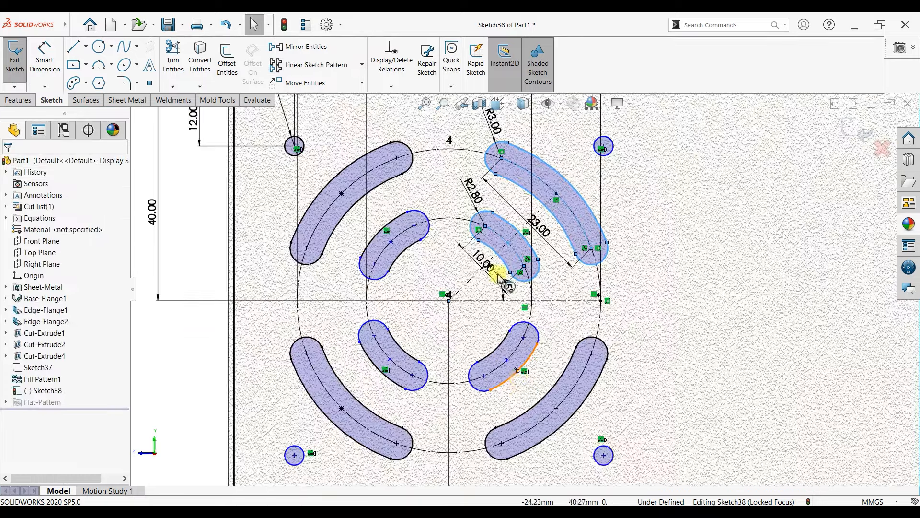
left_click(463, 183)
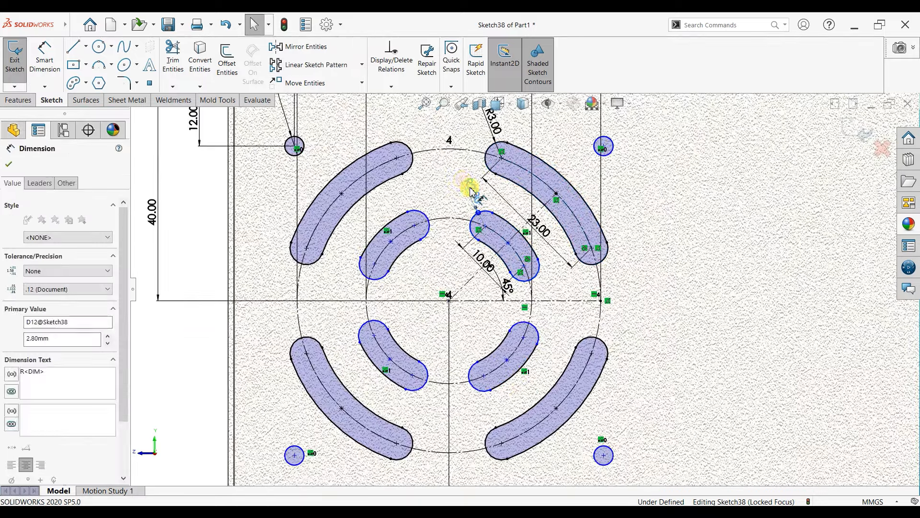
double_click(471, 187)
type("3")
key("Return")
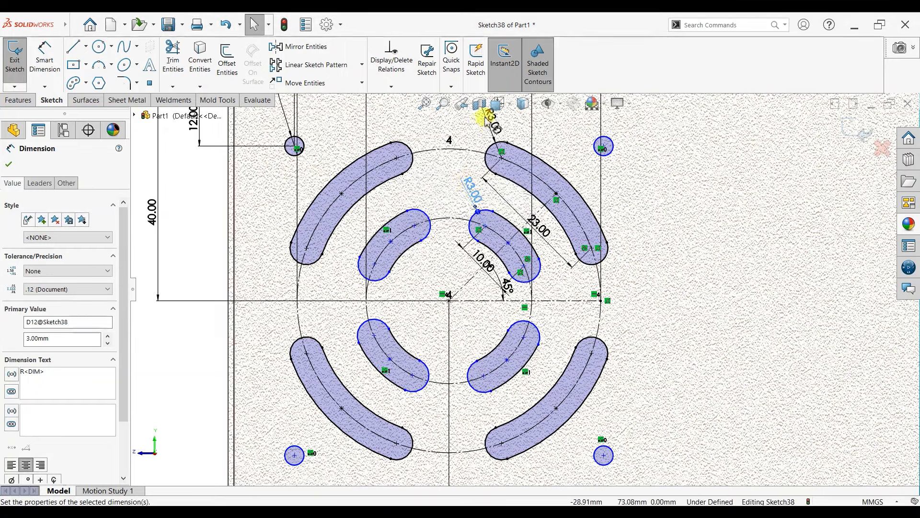
Set the outer arc slot's end radius to 5 mm
left_click(490, 126)
double_click(491, 128)
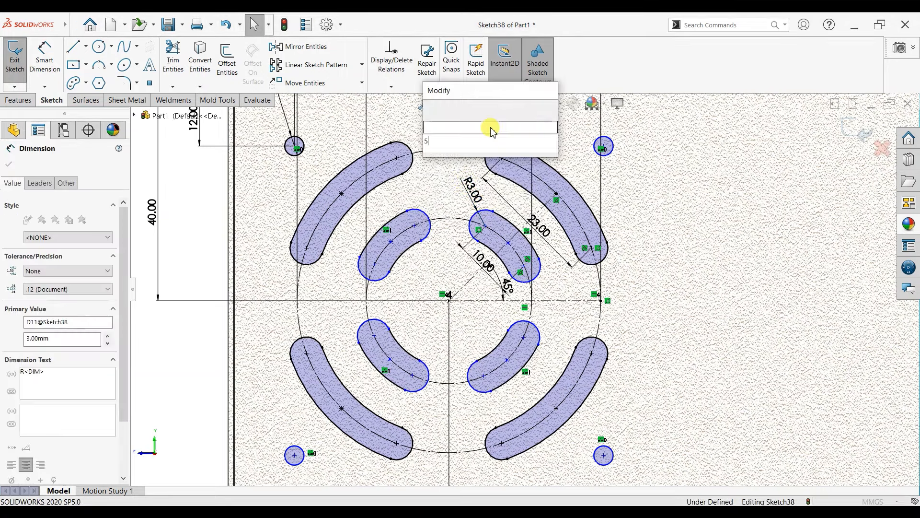
type("5")
key("Return")
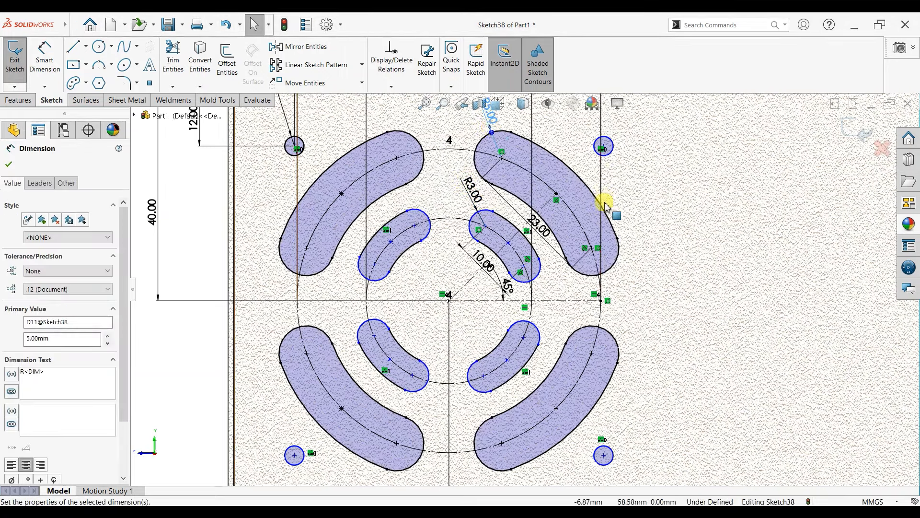
key("z")
key("z")
key("z")
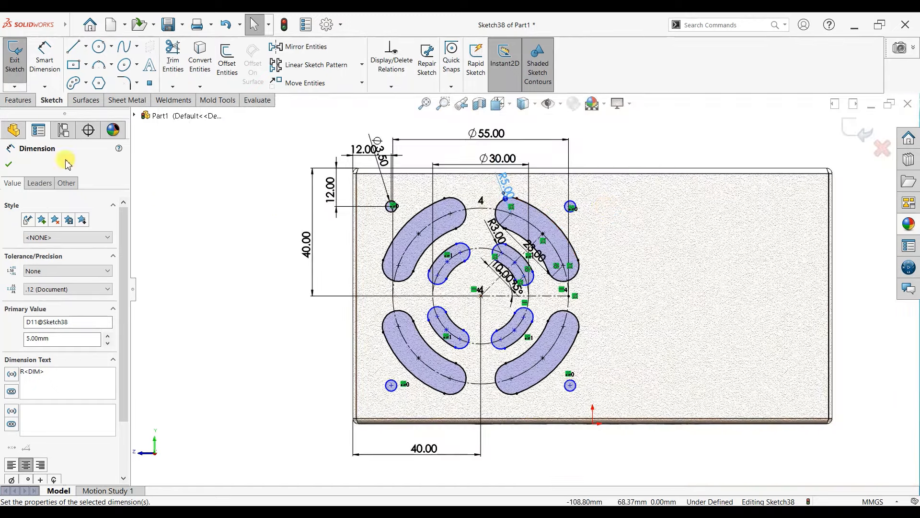
left_click(11, 166)
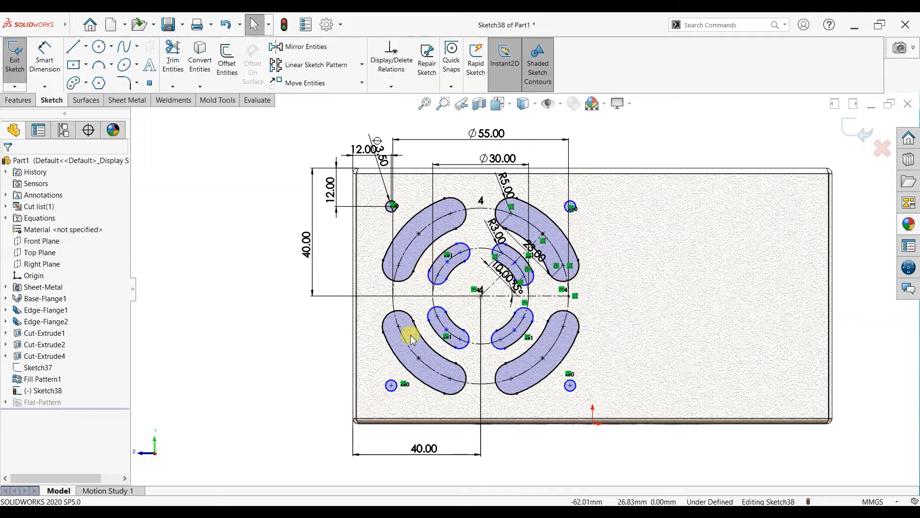
Set the distance between the outer arc slot's end centres to 25 mm and its end radius to 4 mm
left_click(538, 255)
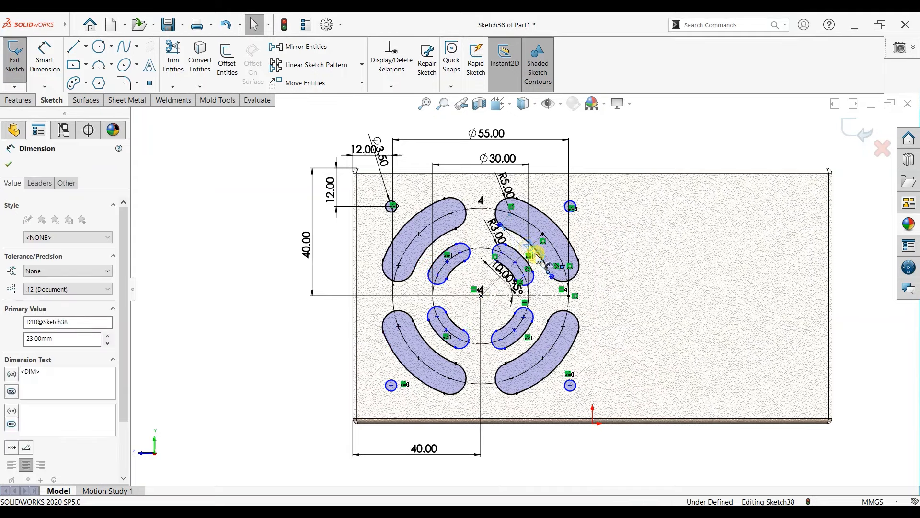
type("25")
key("Return")
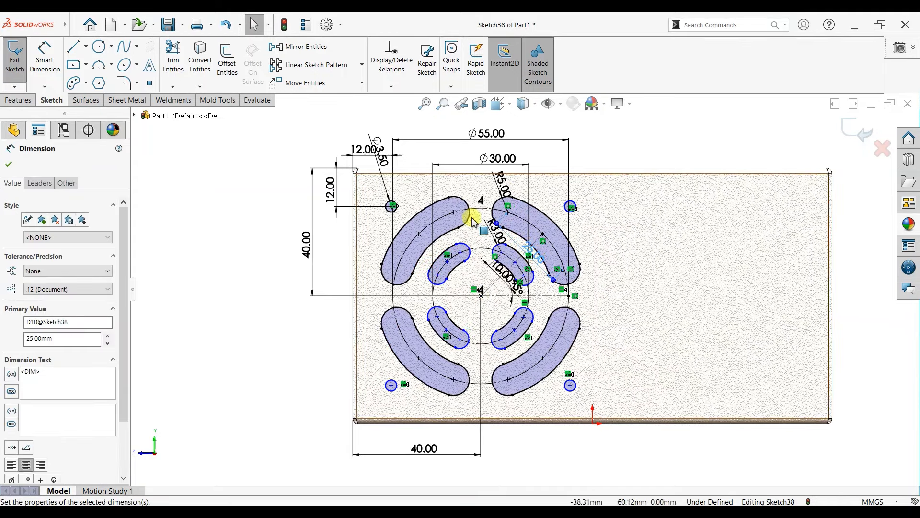
left_click(498, 178)
left_click(504, 185)
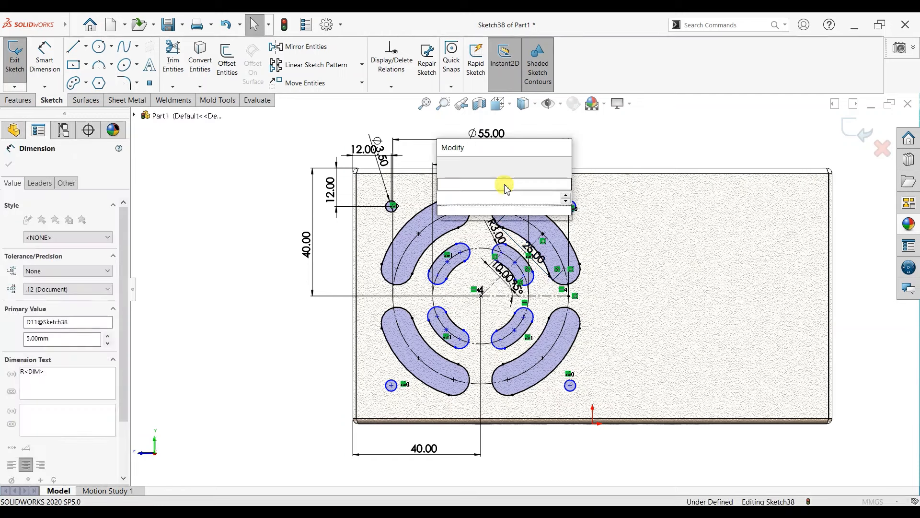
type("4")
key("Return")
left_click(9, 164)
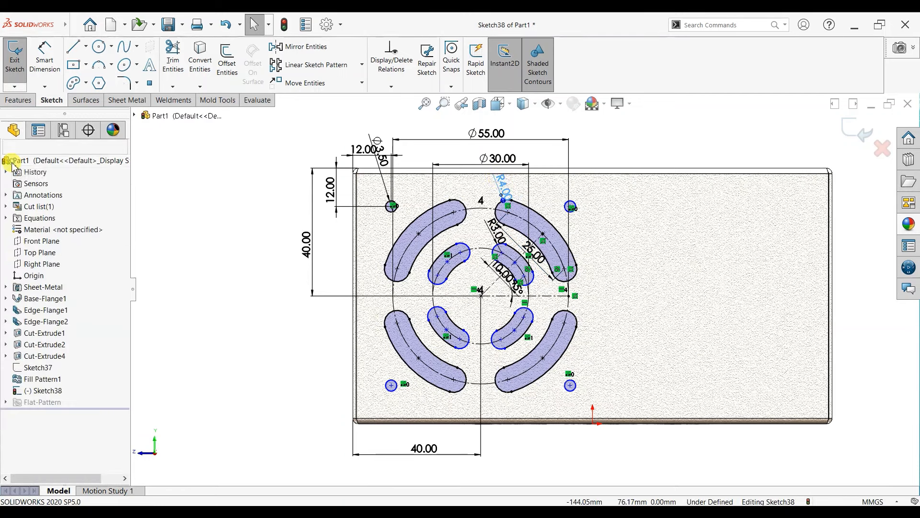
Cut the arc slots and corner holes into the end wall with a 10 mm blind Extruded Cut
left_click(18, 100)
left_click(173, 70)
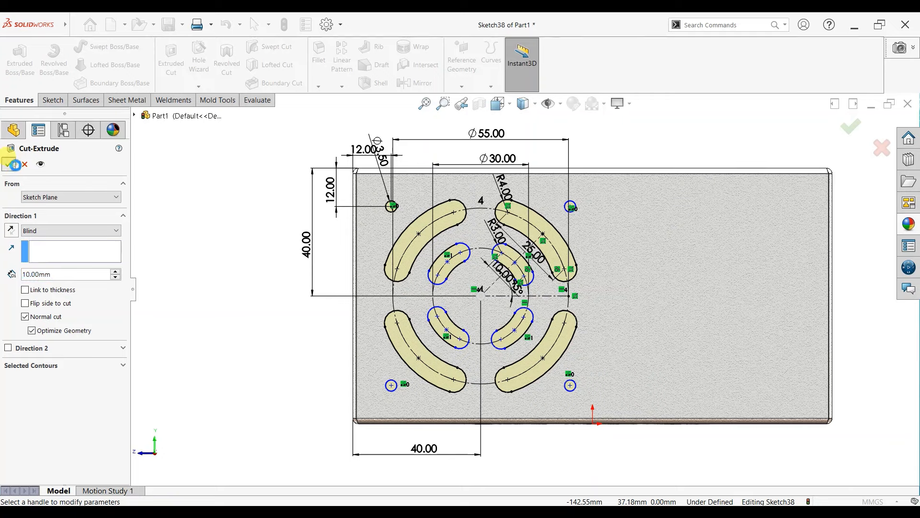
left_click(9, 164)
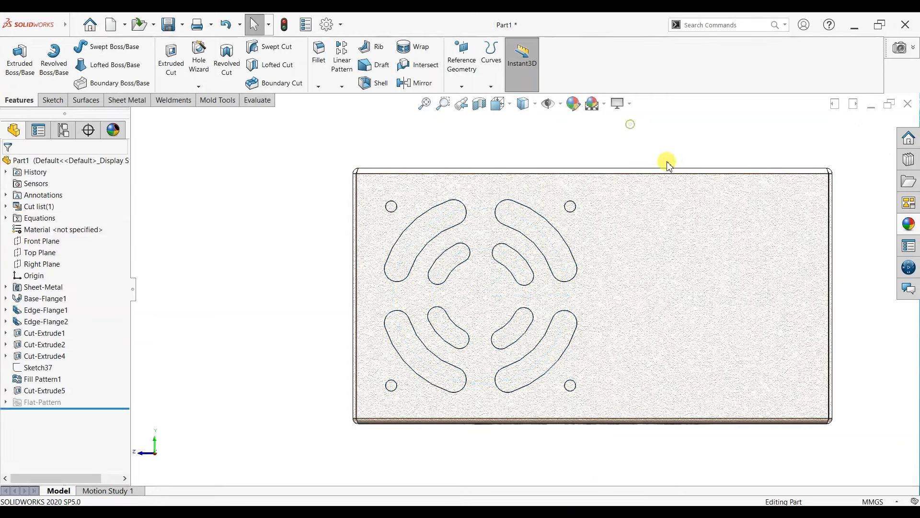
Start a sketch on the end wall and draw a full-height vertical construction line about 23 mm from the side edge farthest from the arc slots
middle_click_drag(668, 163, 571, 360)
scroll(294, 340, "down", 5)
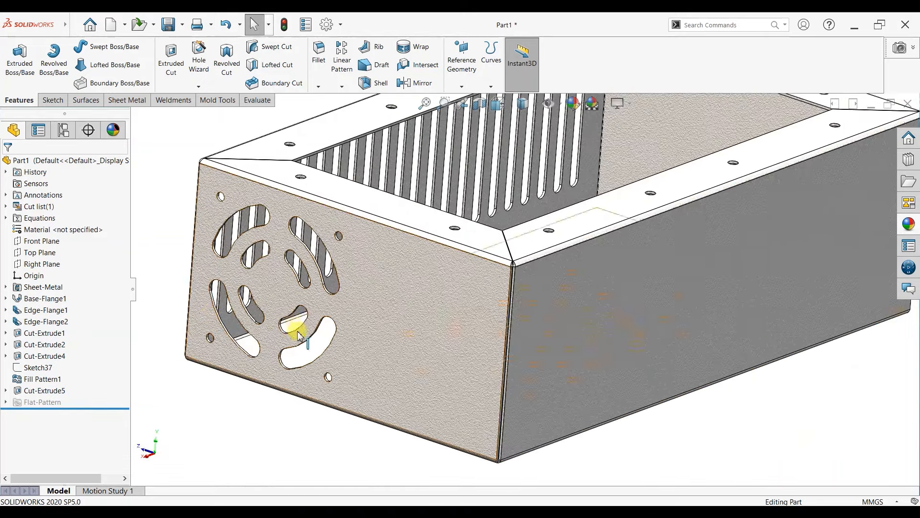
scroll(237, 318, "down", 2)
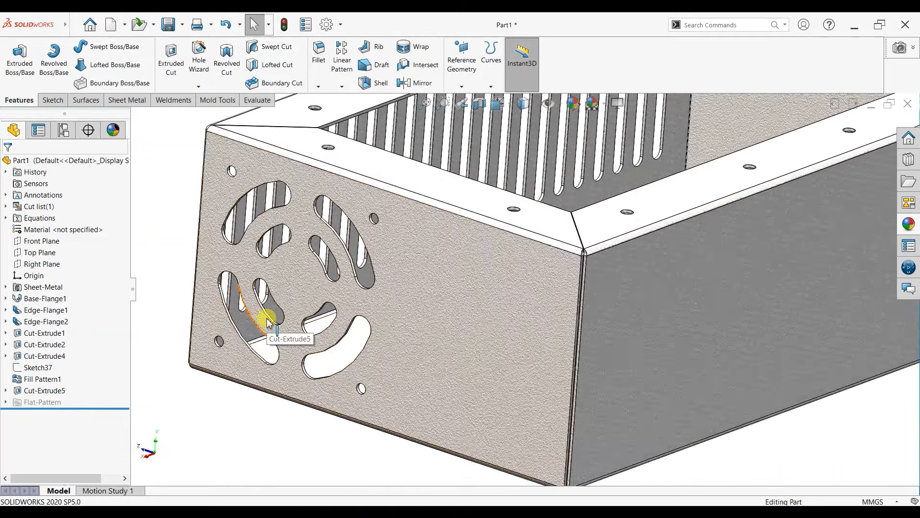
left_click(484, 324)
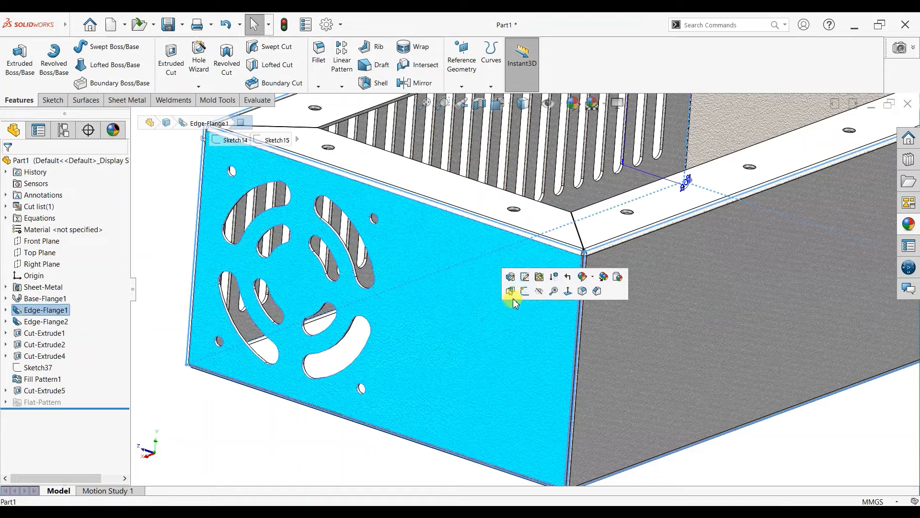
left_click(511, 292)
key("ctrl+8")
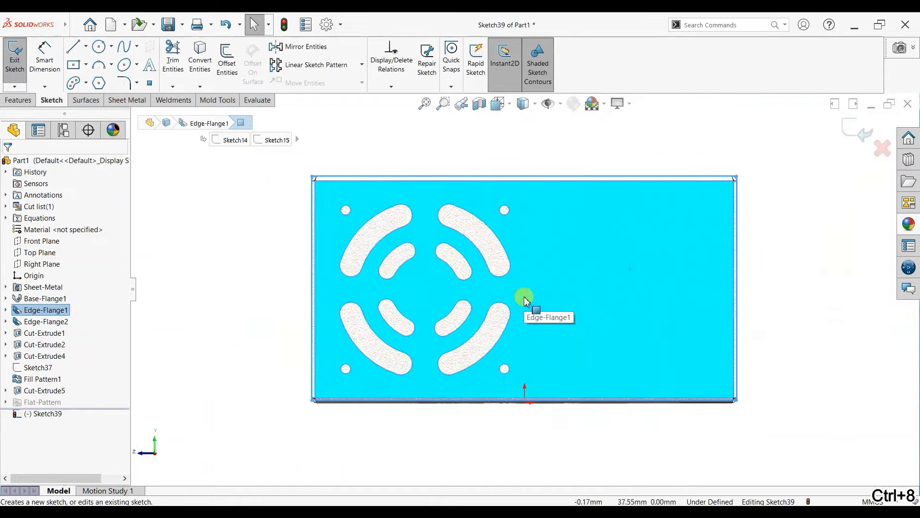
left_click(85, 47)
left_click(87, 76)
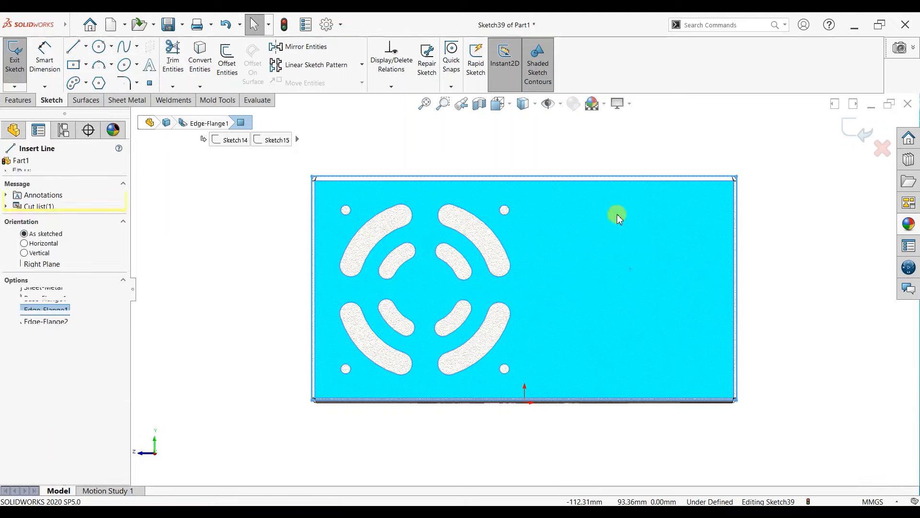
left_click(674, 192)
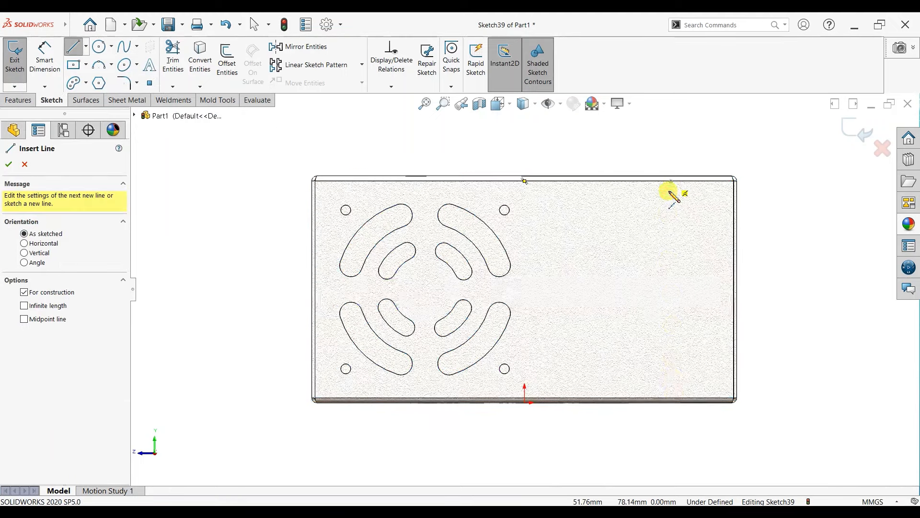
left_click(674, 399)
double_click(747, 259)
key("Escape")
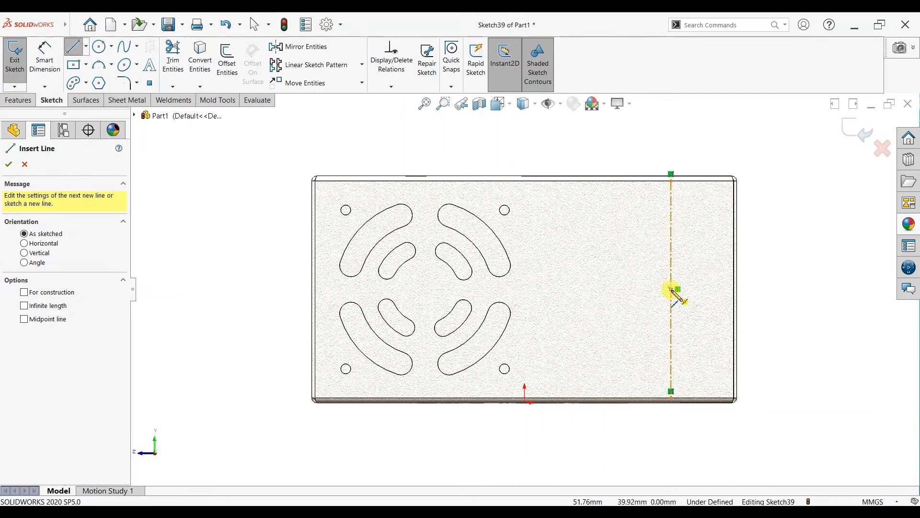
From the centreline's midpoint, sketch a half-profile: about 8 mm horizontal, 13 mm diagonal, 9 mm vertical, and a horizontal line of about 18 mm back
left_click(671, 289)
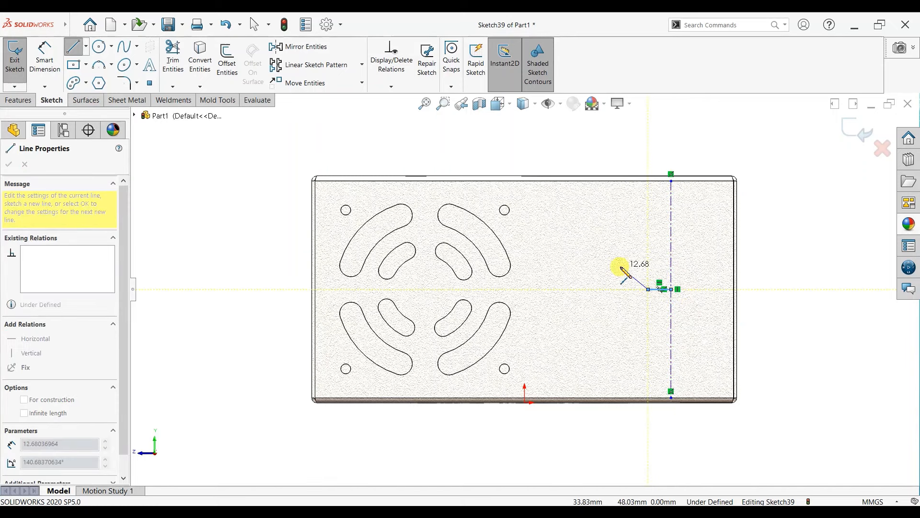
left_click(620, 265)
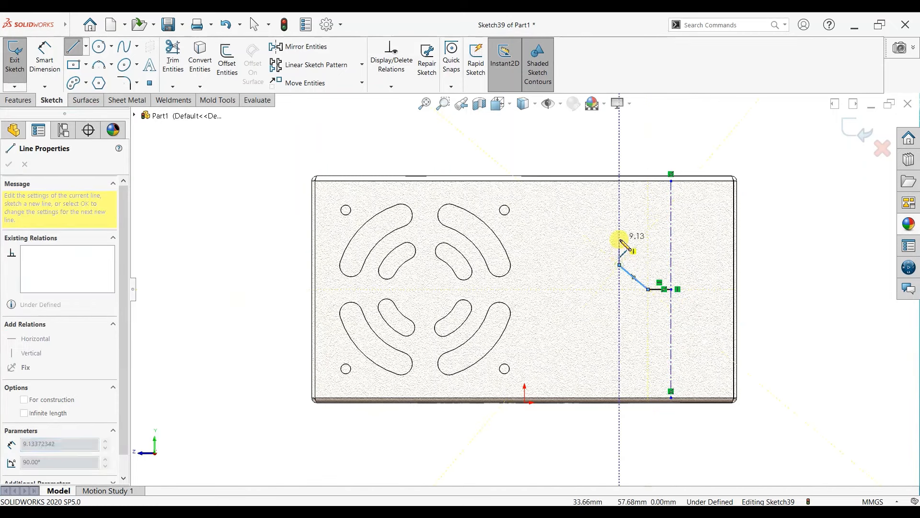
left_click(620, 239)
key("Escape")
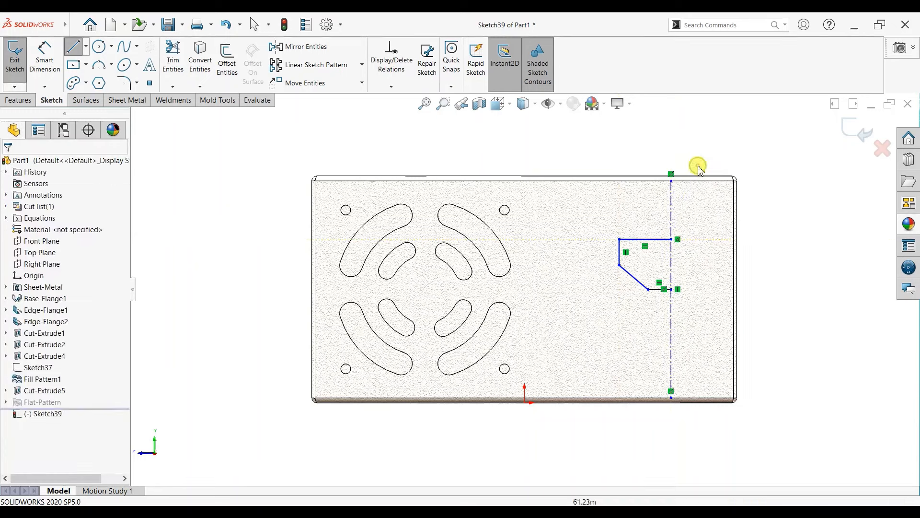
Dimension the vertical centreline 25 mm from the wall's nearest side edge
left_click(45, 67)
left_click(737, 207)
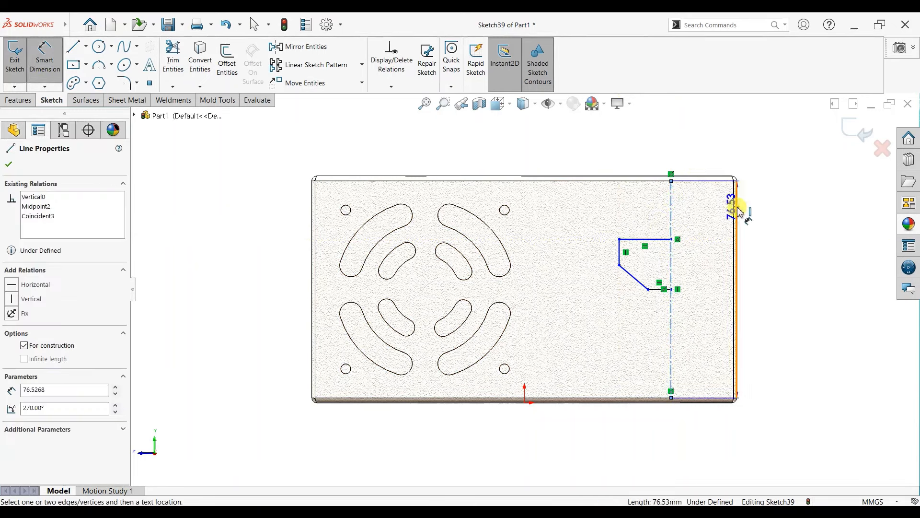
left_click(713, 153)
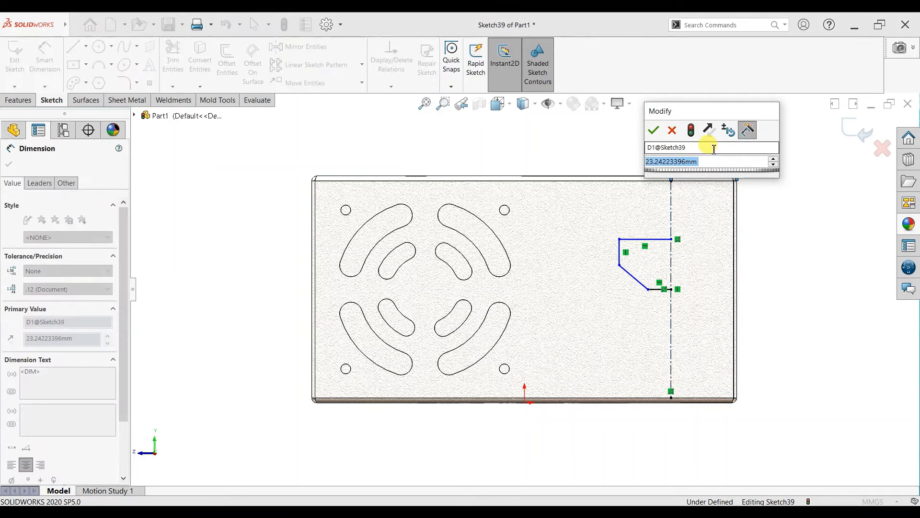
type("25")
key("Return")
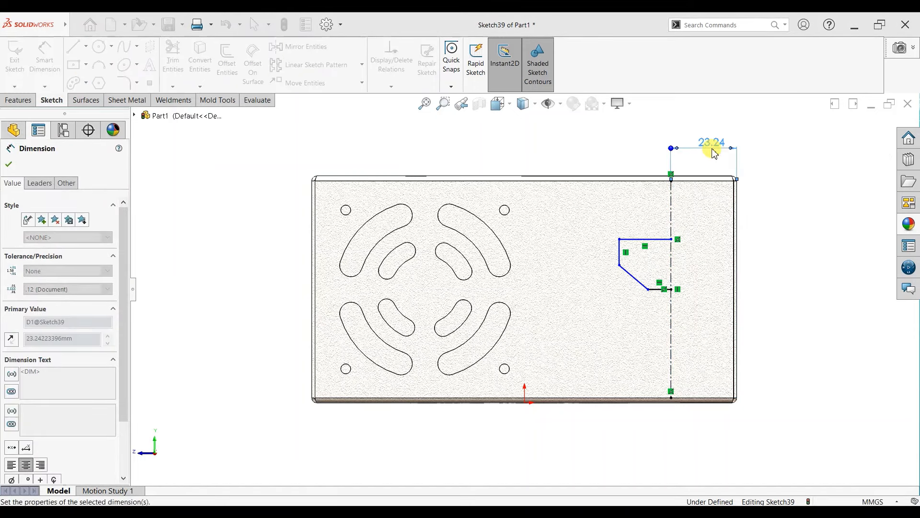
Add a driven angle between the half-profile's upper line and the centreline, and dimension the upper line's width as 10 mm
left_click(644, 238)
left_click(644, 224)
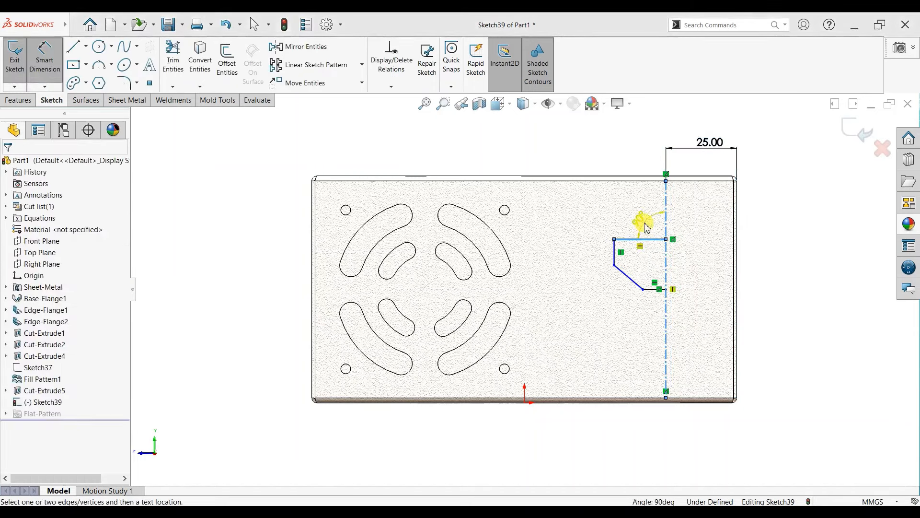
left_click(370, 150)
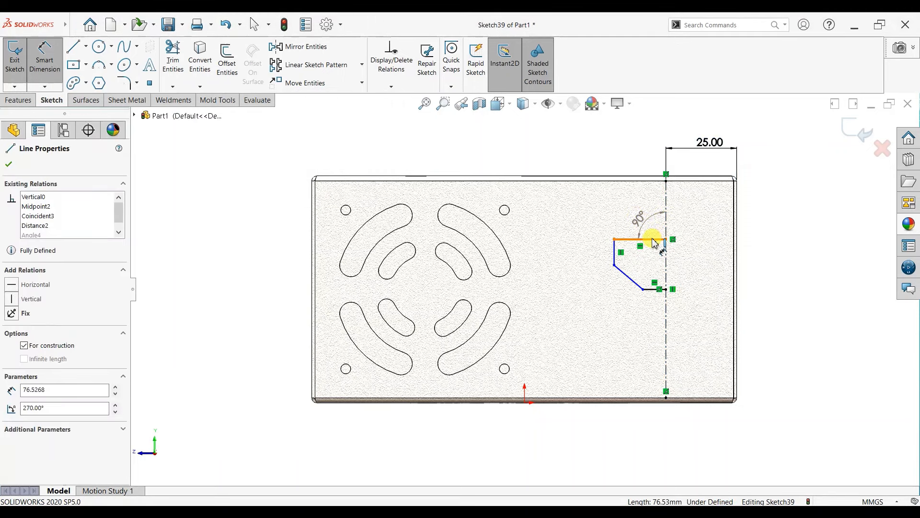
left_click(644, 238)
left_click(647, 208)
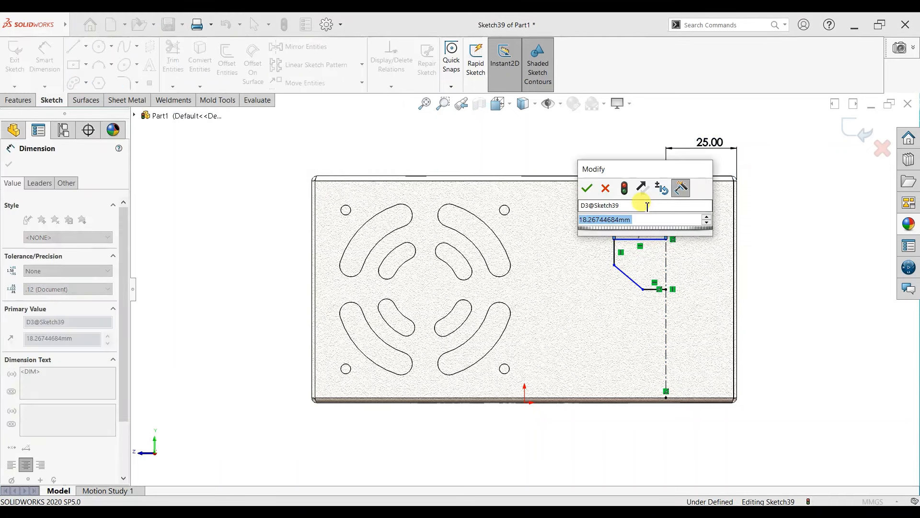
type("10")
key("Return")
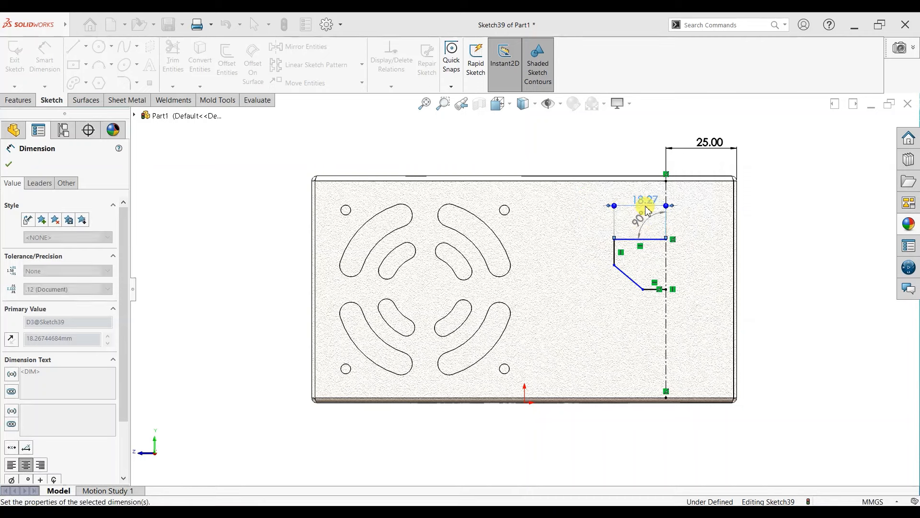
Dimension the half-profile's vertical side as 8 mm
left_click(622, 258)
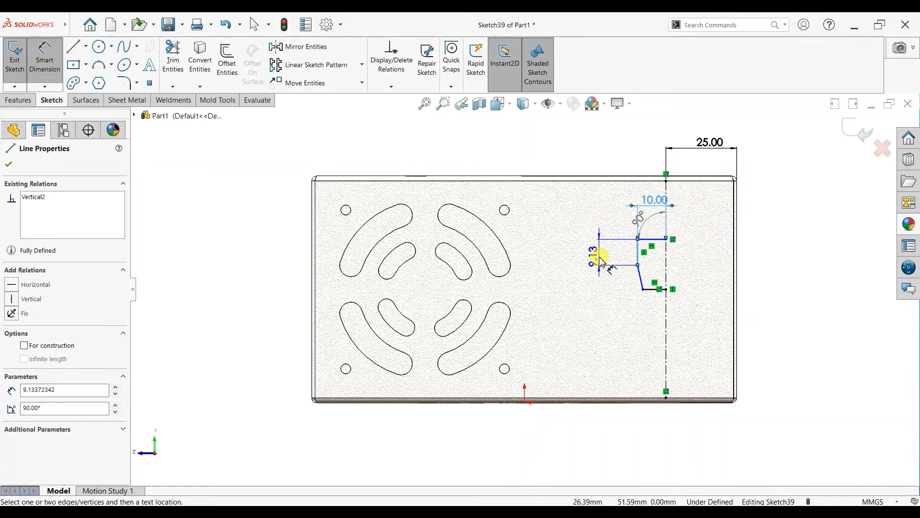
left_click(599, 259)
type("8")
key("Return")
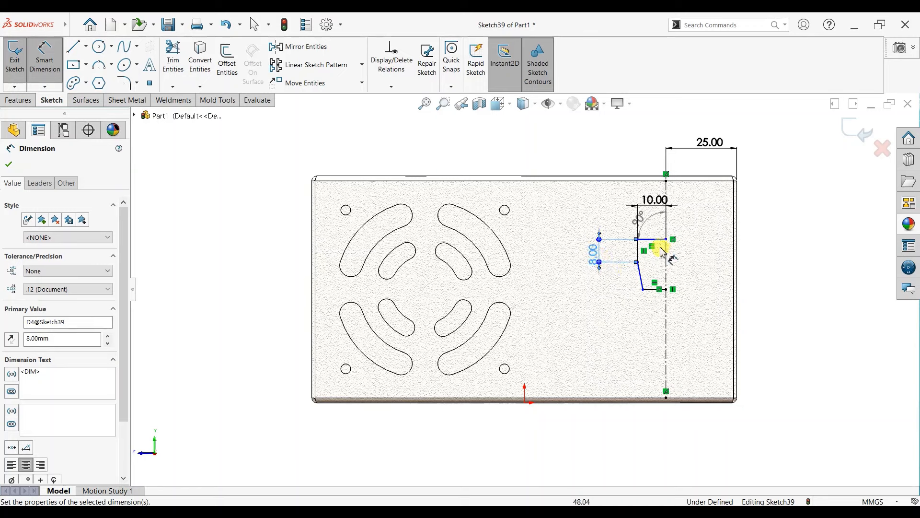
Dimension the half-profile's overall height between its two horizontal lines as 12 mm
left_click(654, 239)
left_click(650, 289)
left_click(580, 267)
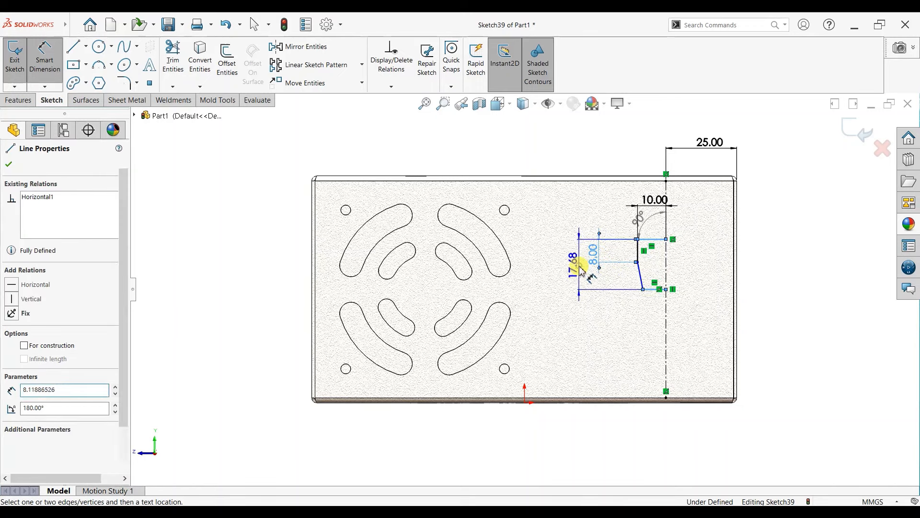
left_click(581, 270)
type("12")
key("Return")
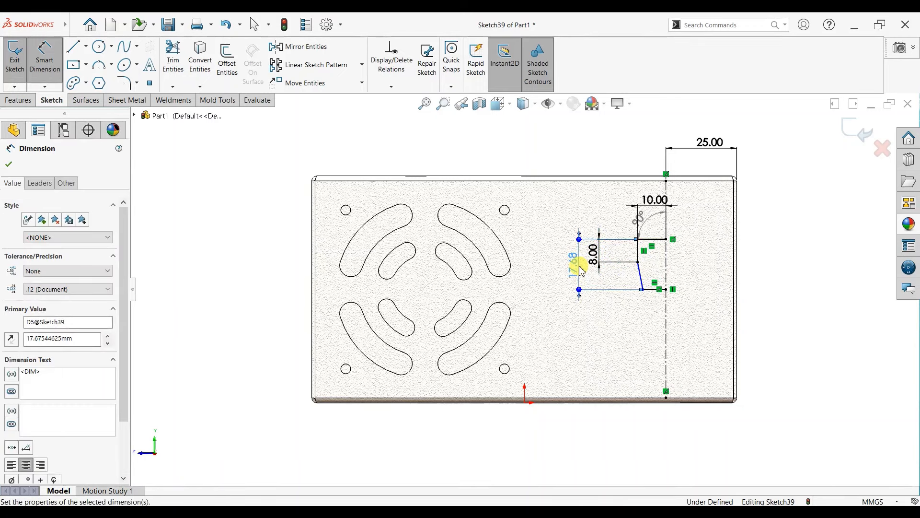
Dimension the angle between the half-profile's slanted line and its lower horizontal line as 135°
scroll(697, 270, "down", 1)
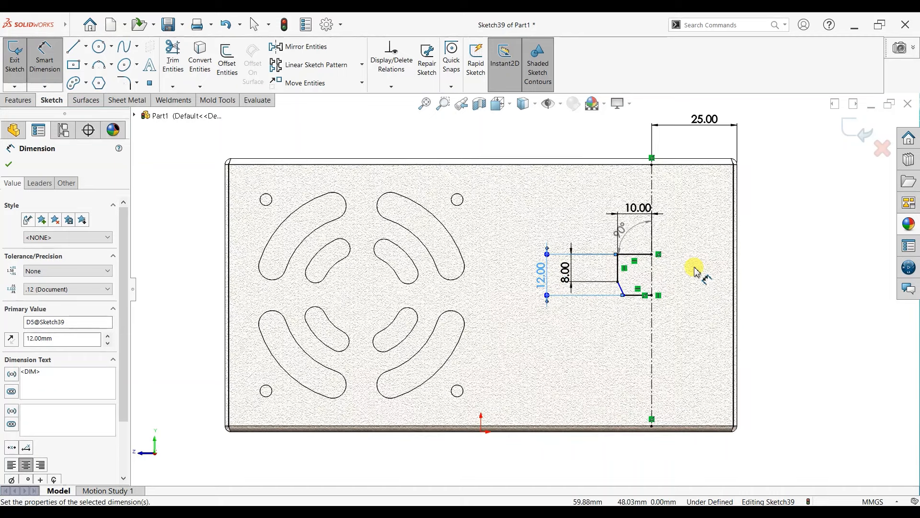
scroll(693, 277, "down", 1)
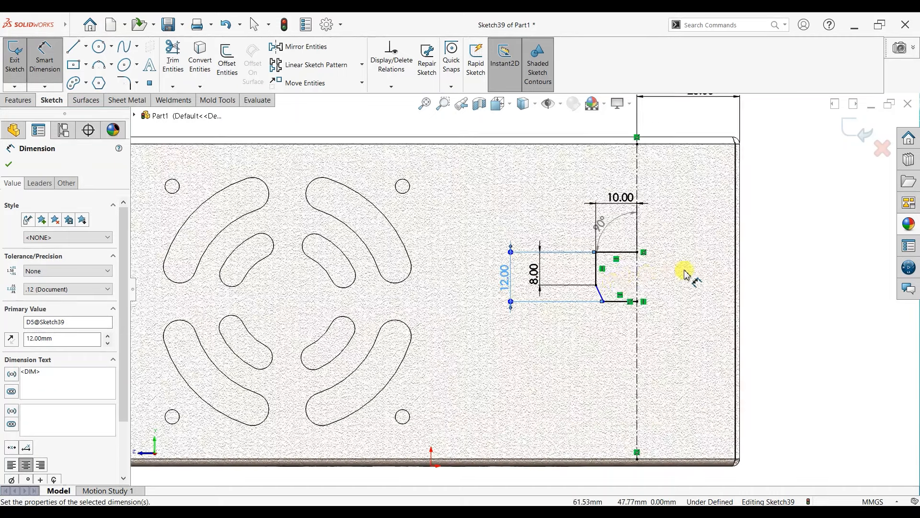
left_click(600, 293)
left_click(612, 302)
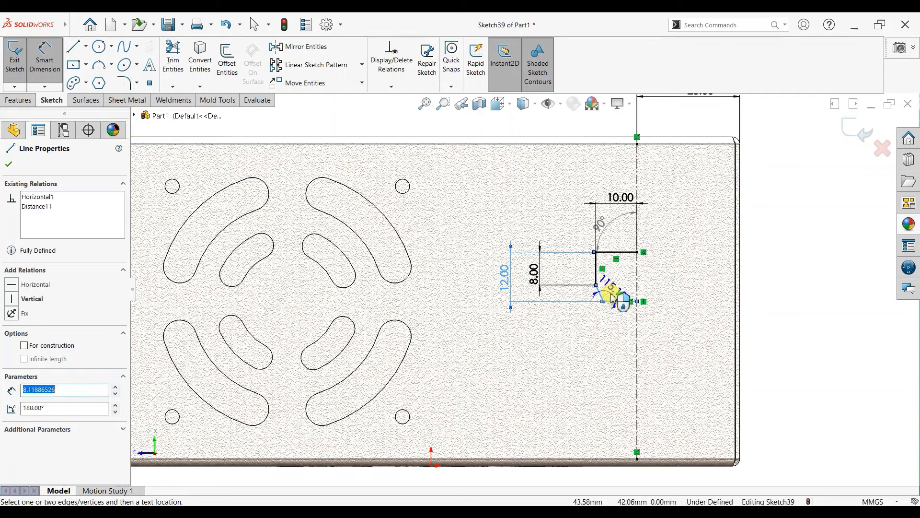
left_click(611, 295)
type("135")
key("Return")
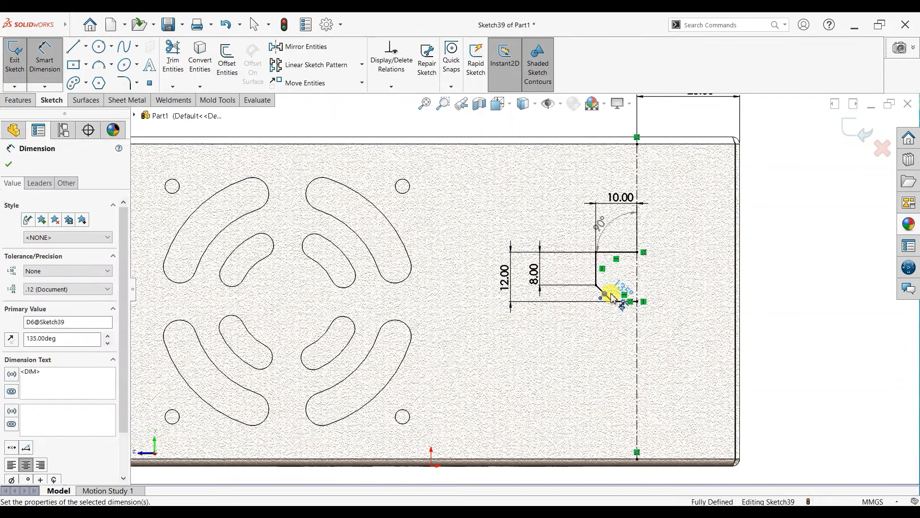
Add a driven dimension for the distance from the wall's top edge to the half-profile's upper line
left_click(607, 136)
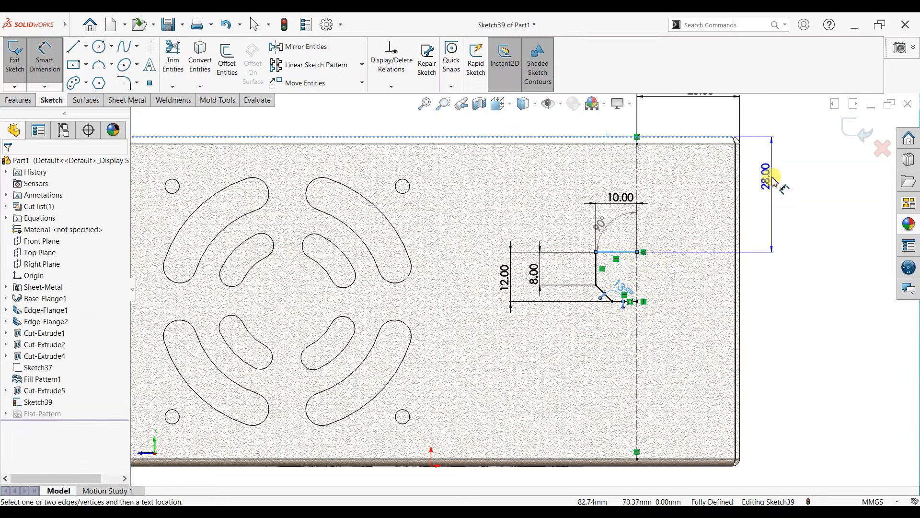
left_click(773, 181)
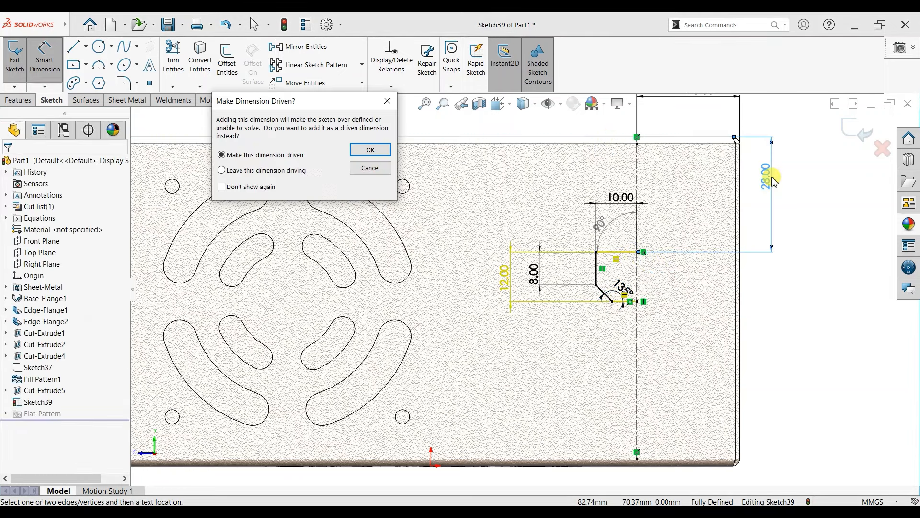
left_click(385, 154)
Mirror the half-profile's four lines about the vertical centerline to complete the chamfered connector outline
key("z")
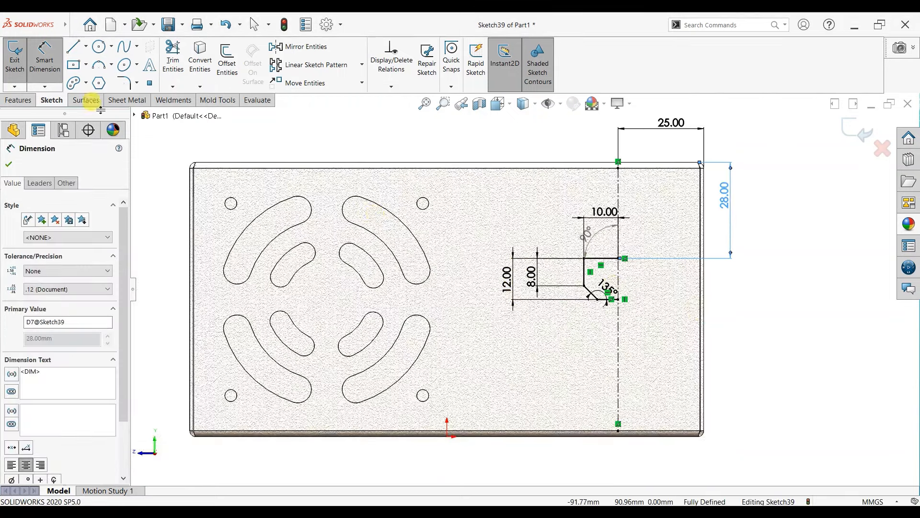
left_click(294, 47)
left_click_drag(615, 225, 580, 340)
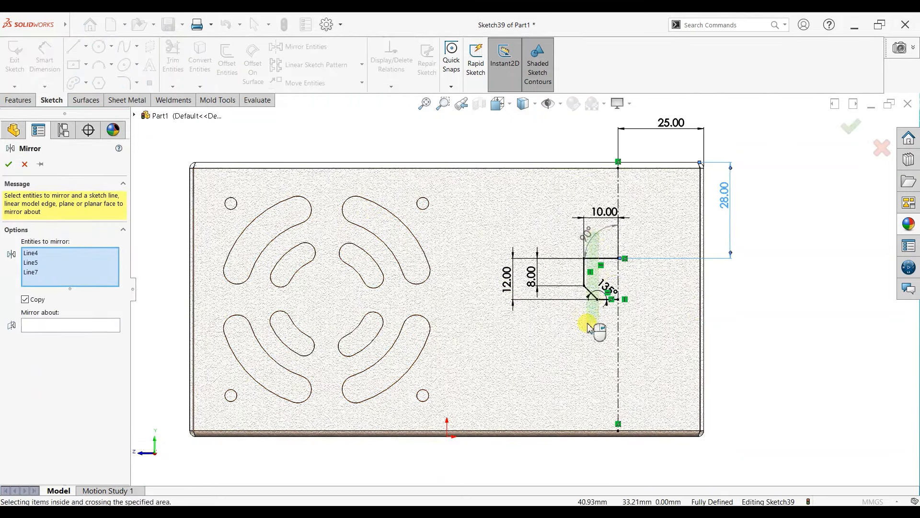
left_click(584, 275)
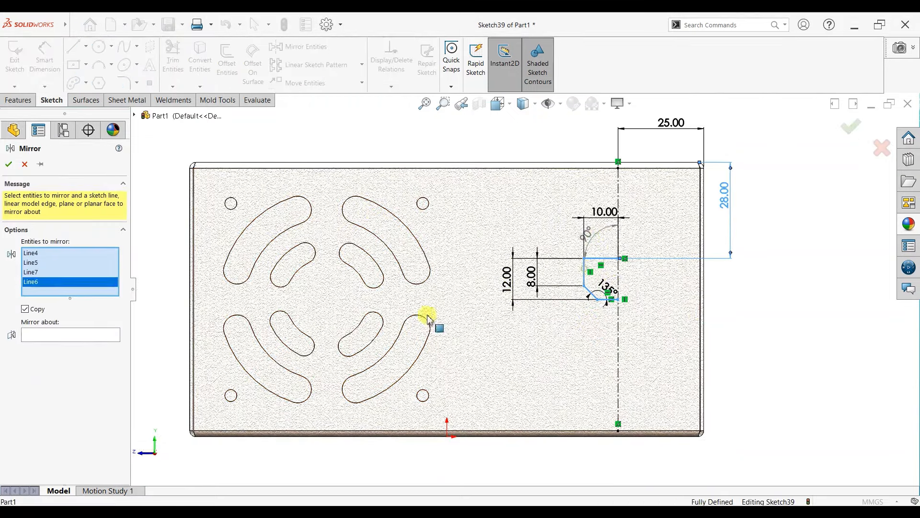
left_click(64, 331)
left_click(619, 343)
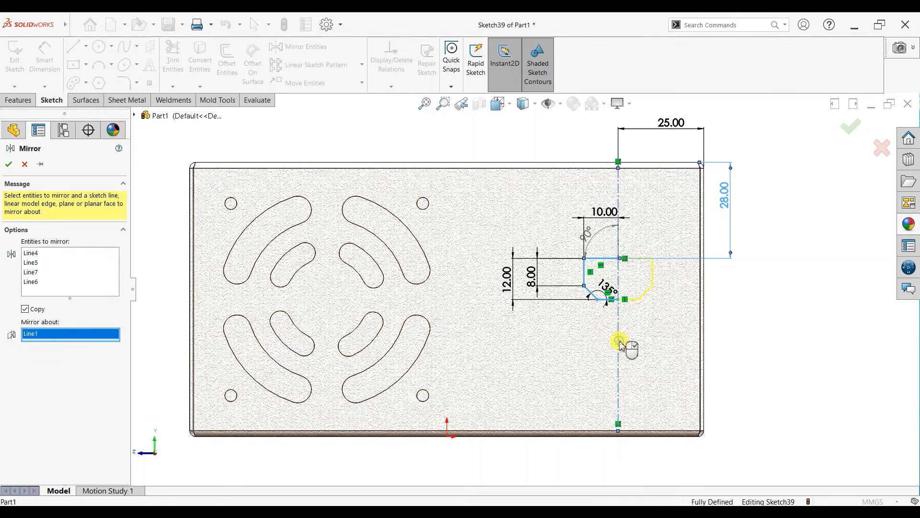
left_click(9, 164)
Cut the connector outline through the end wall with an extruded cut set to Up To Next
left_click(19, 100)
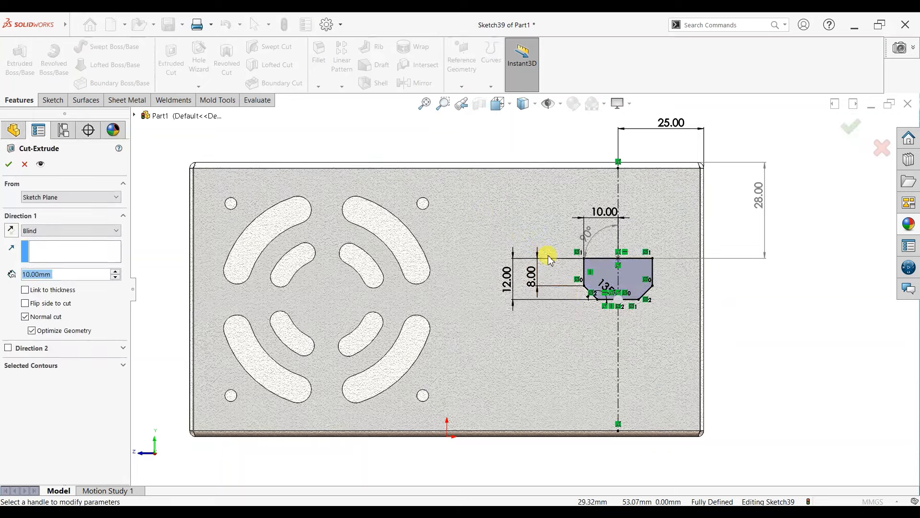
left_click(71, 231)
left_click(43, 261)
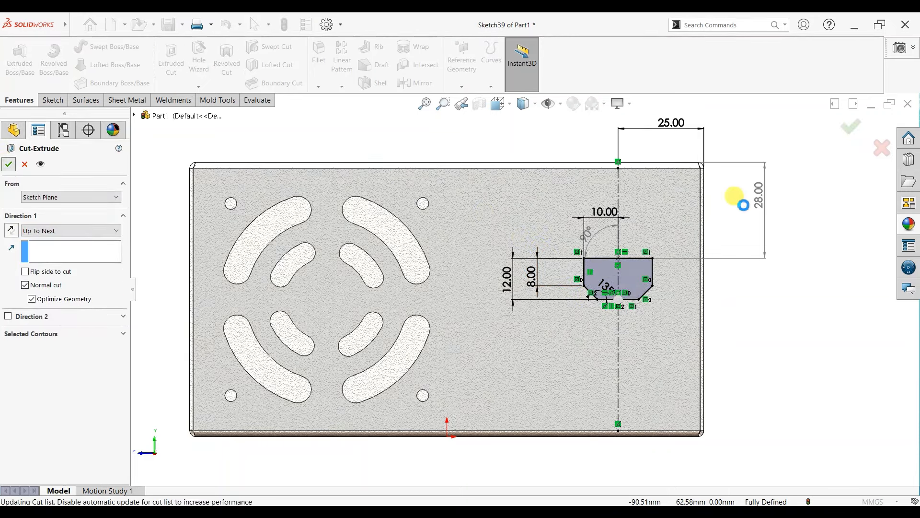
left_click(794, 156)
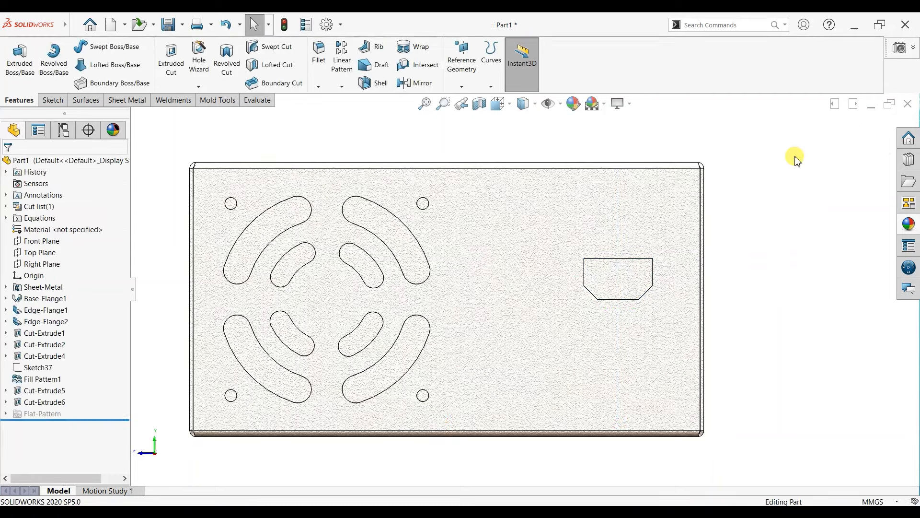
Flatten the sheet metal box to check its flat pattern
key("ctrl+7")
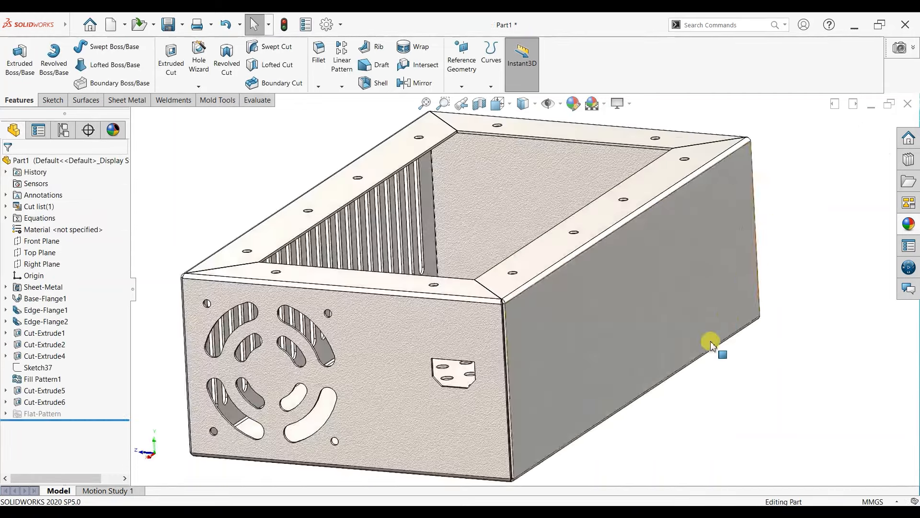
middle_click_drag(711, 343, 804, 405)
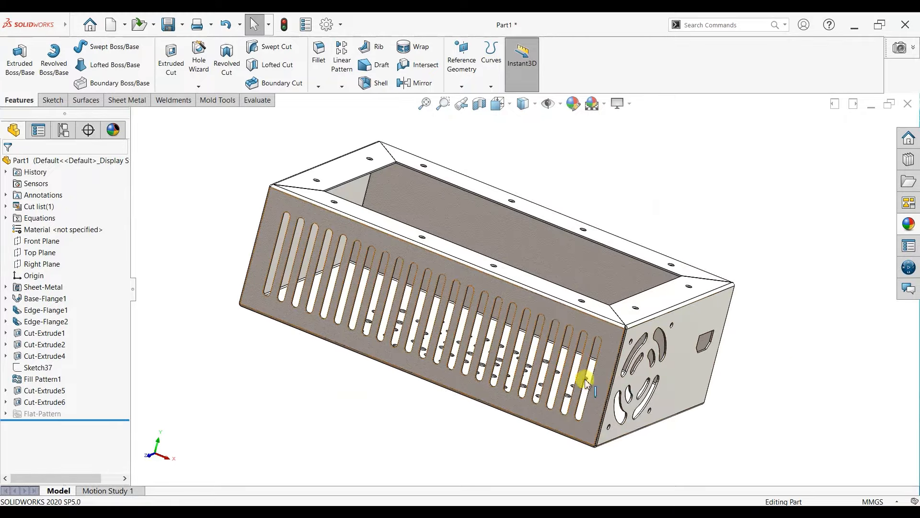
scroll(517, 205, "up", 1)
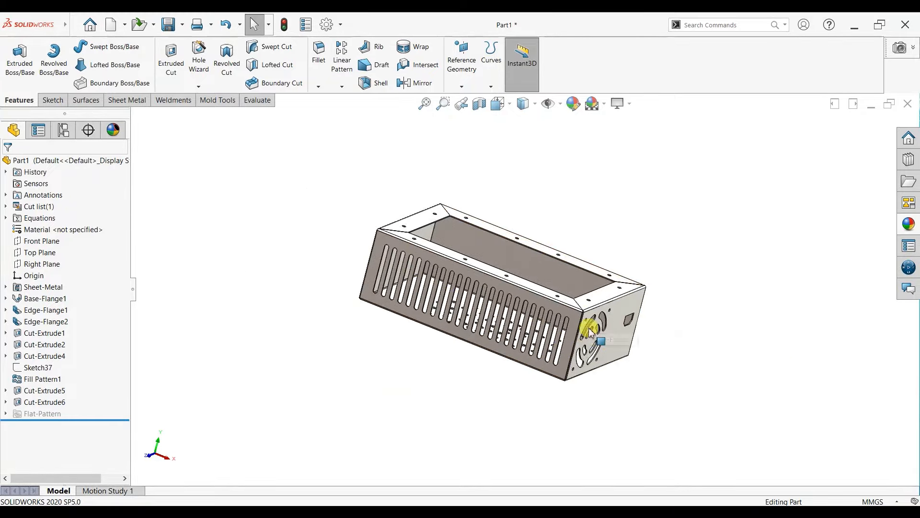
middle_click_drag(591, 331, 526, 181)
key("space")
left_click(415, 339)
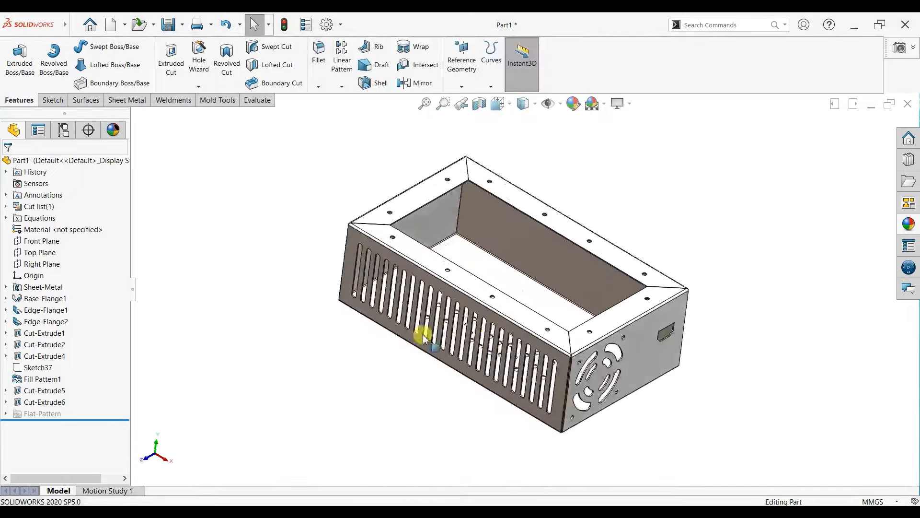
left_click(126, 101)
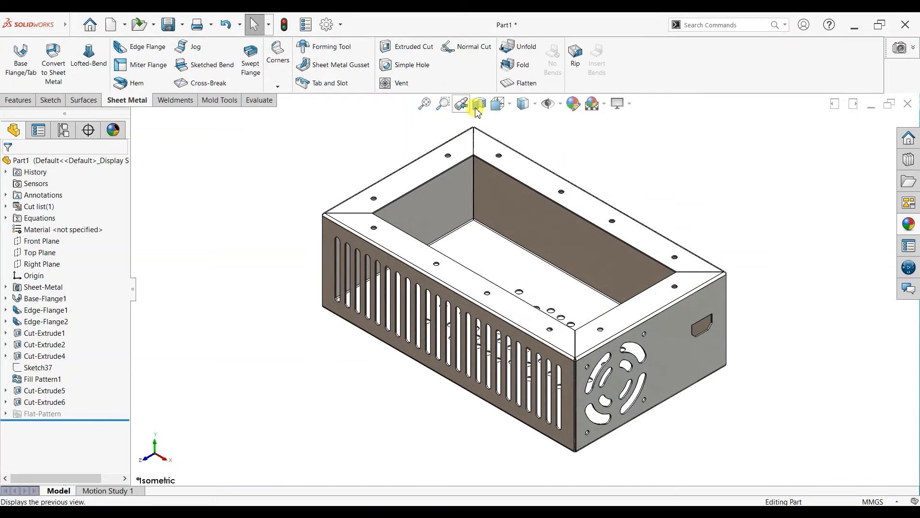
left_click(509, 87)
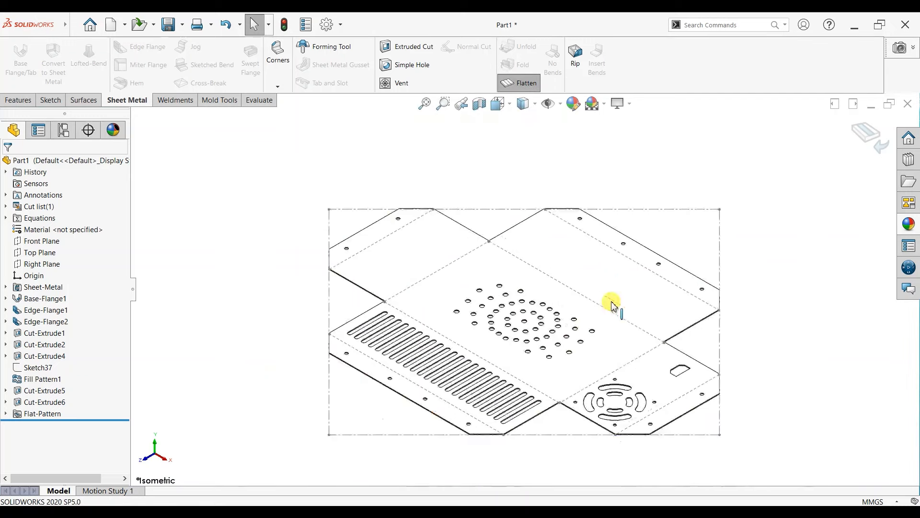
Turn on shadows in the shaded display and exit the flat pattern to fold the box again
left_click(619, 105)
left_click(627, 133)
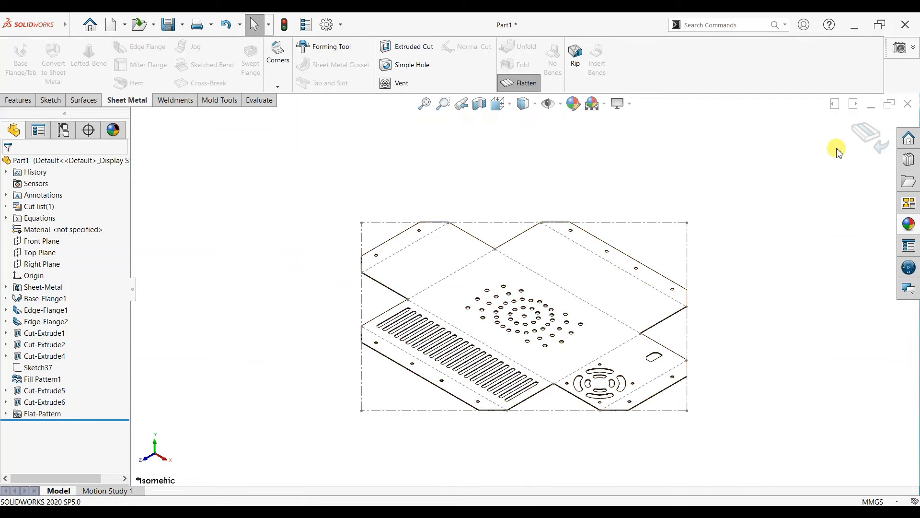
left_click(863, 132)
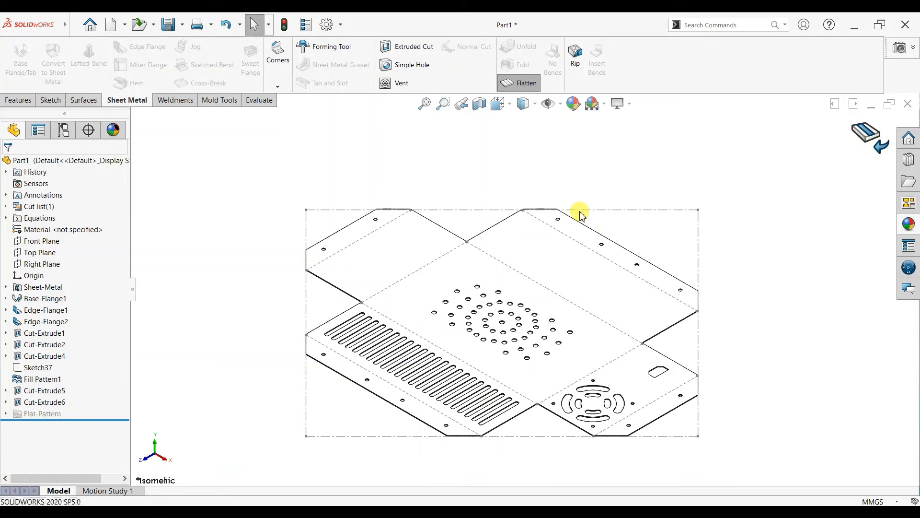
Play the box's rotation animation in Motion Study 1
middle_click_drag(583, 409, 572, 322)
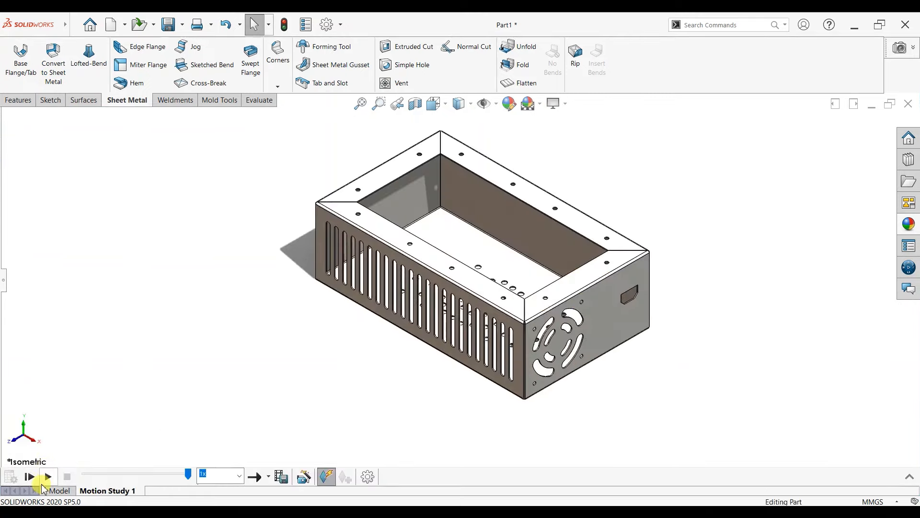
left_click(44, 481)
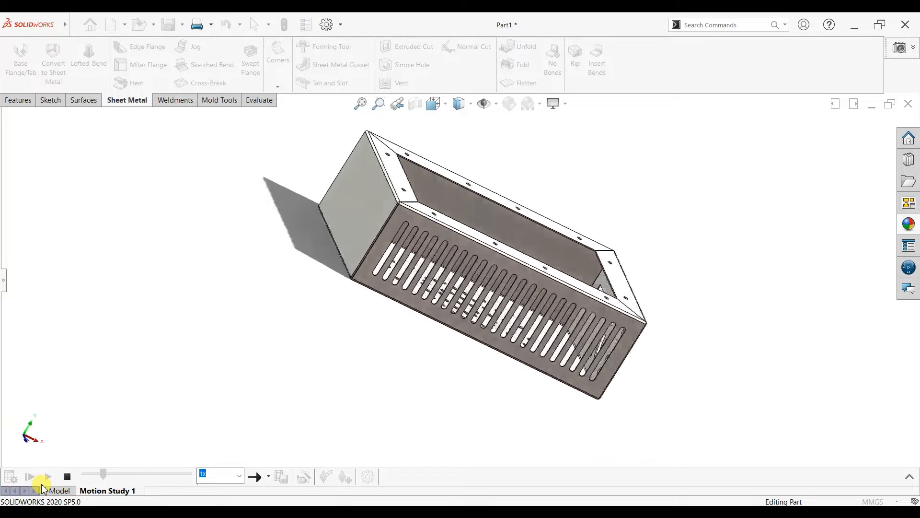